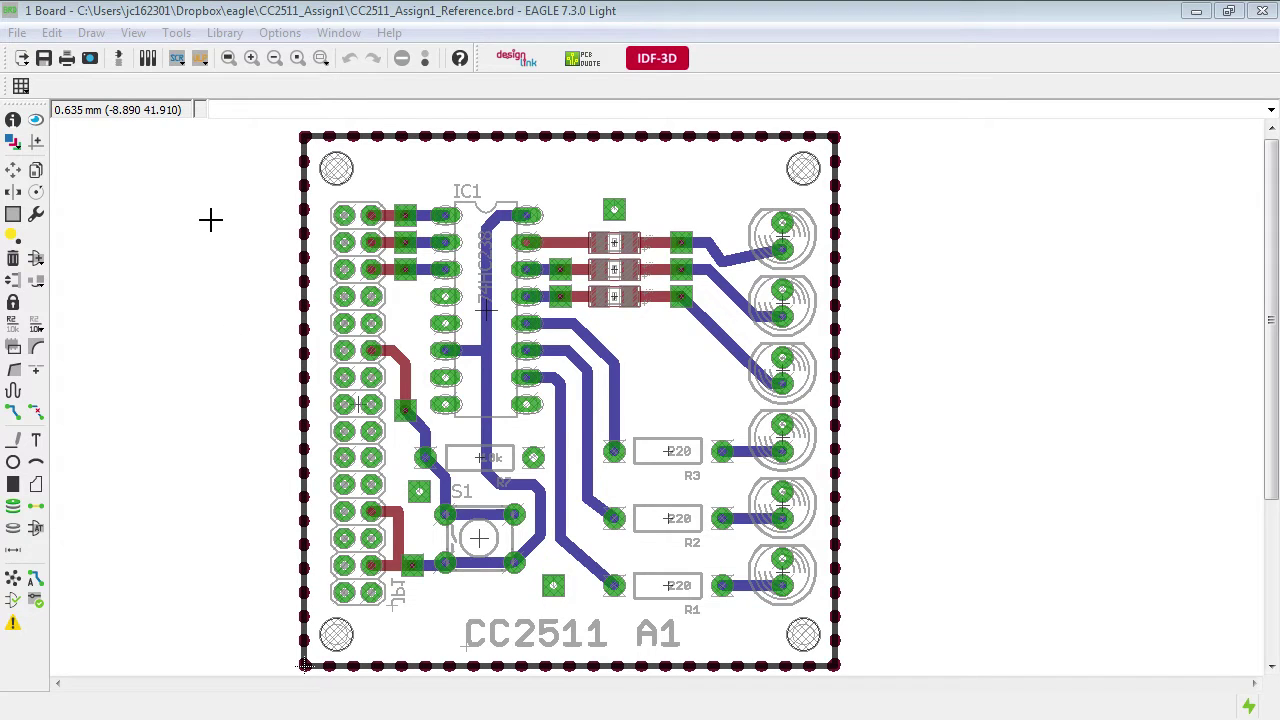
Inspect the board with only Top, then only Bottom layer traces shown, then restore both layers
click(13, 142)
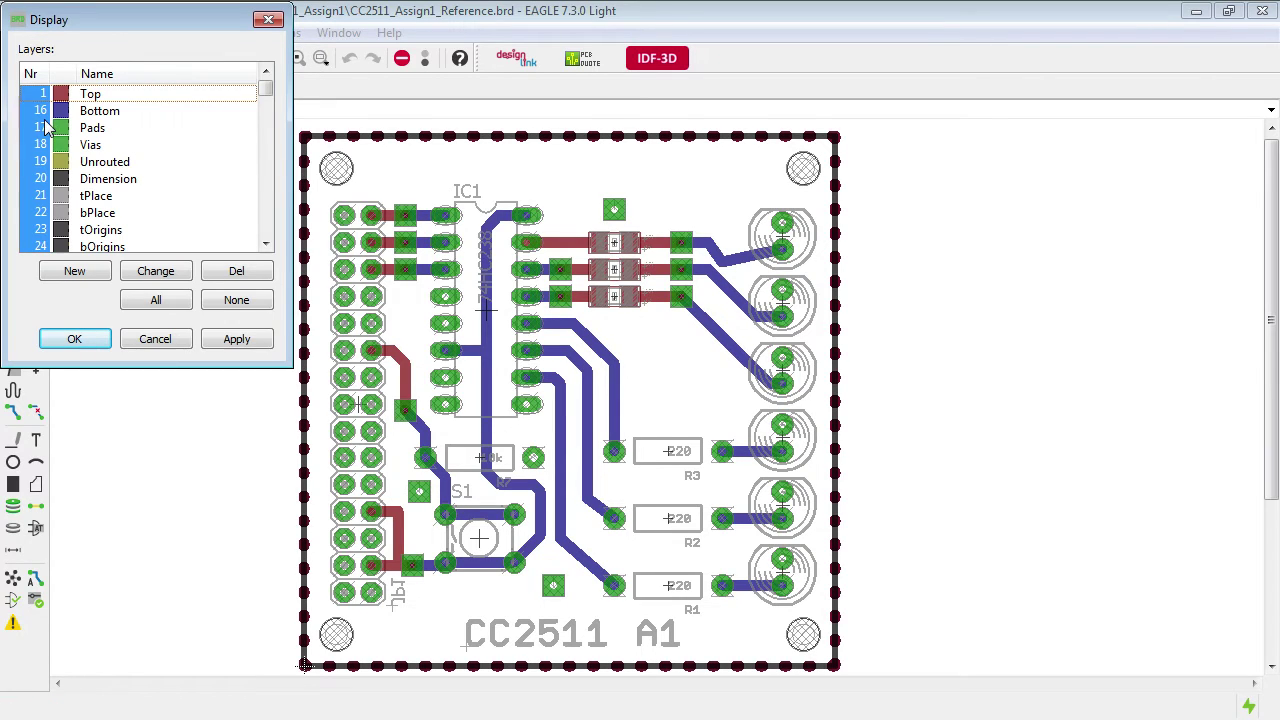
click(44, 112)
click(237, 340)
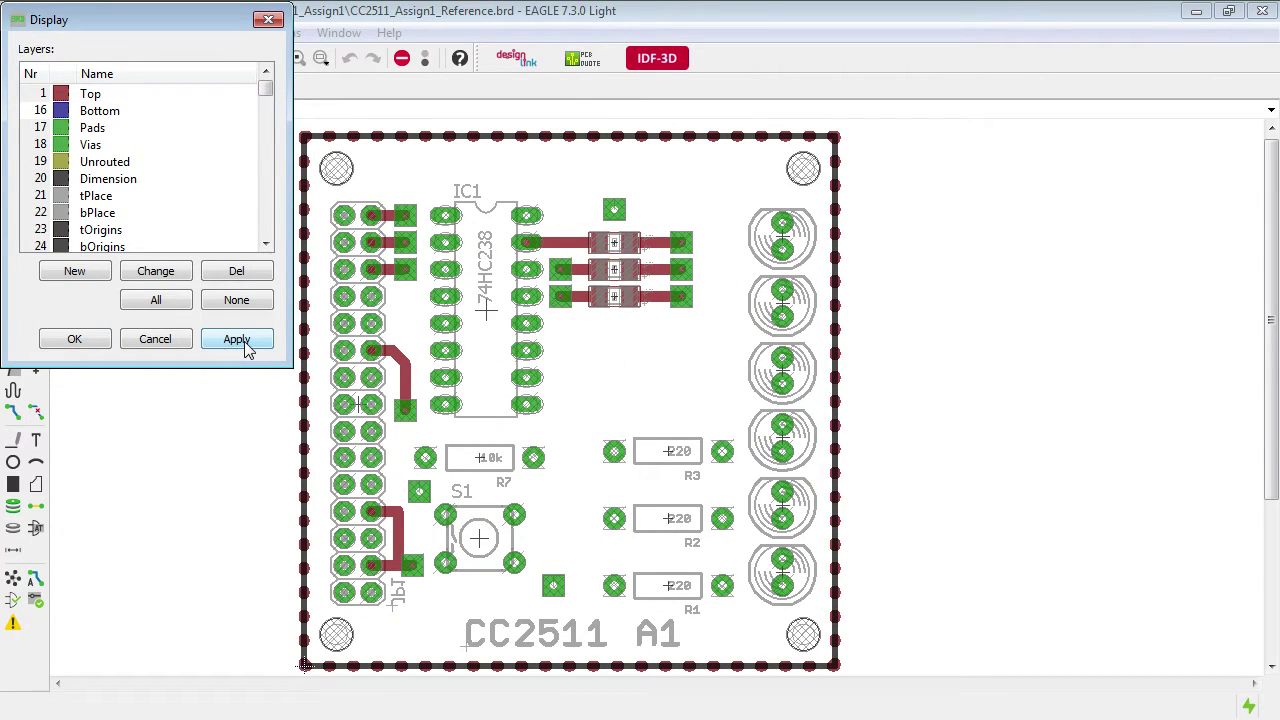
click(50, 111)
click(50, 94)
click(240, 339)
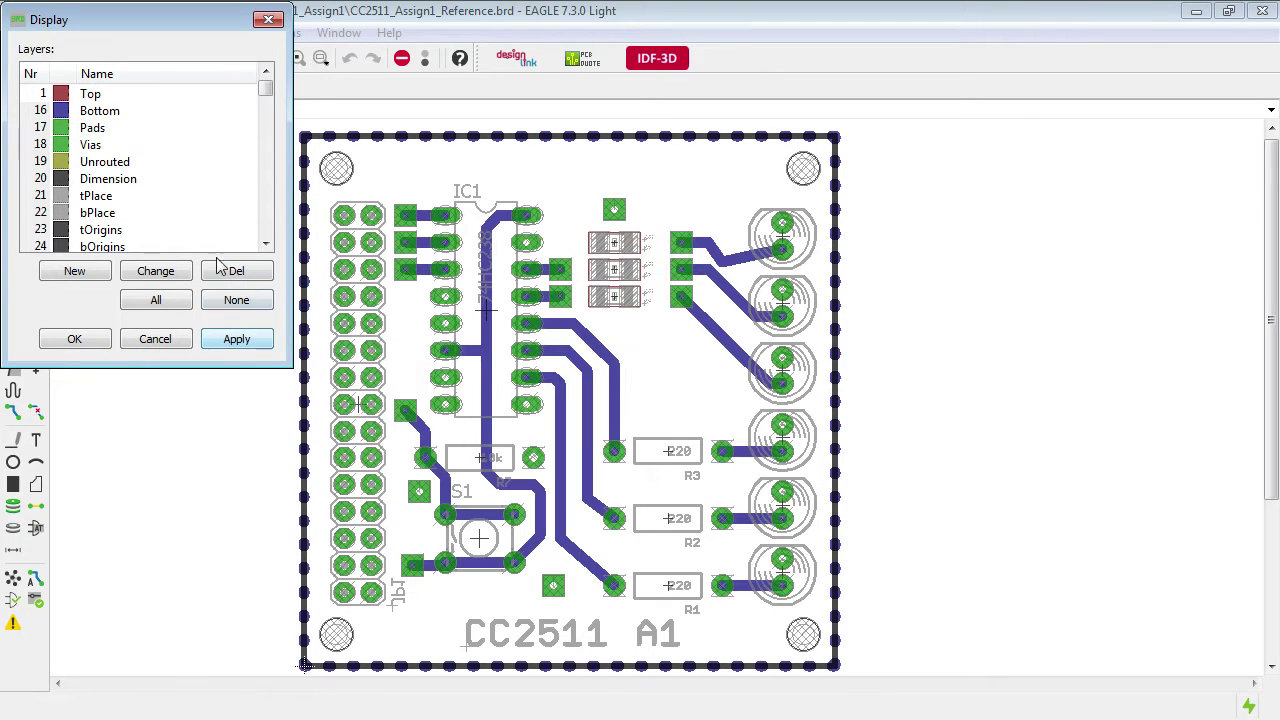
click(36, 96)
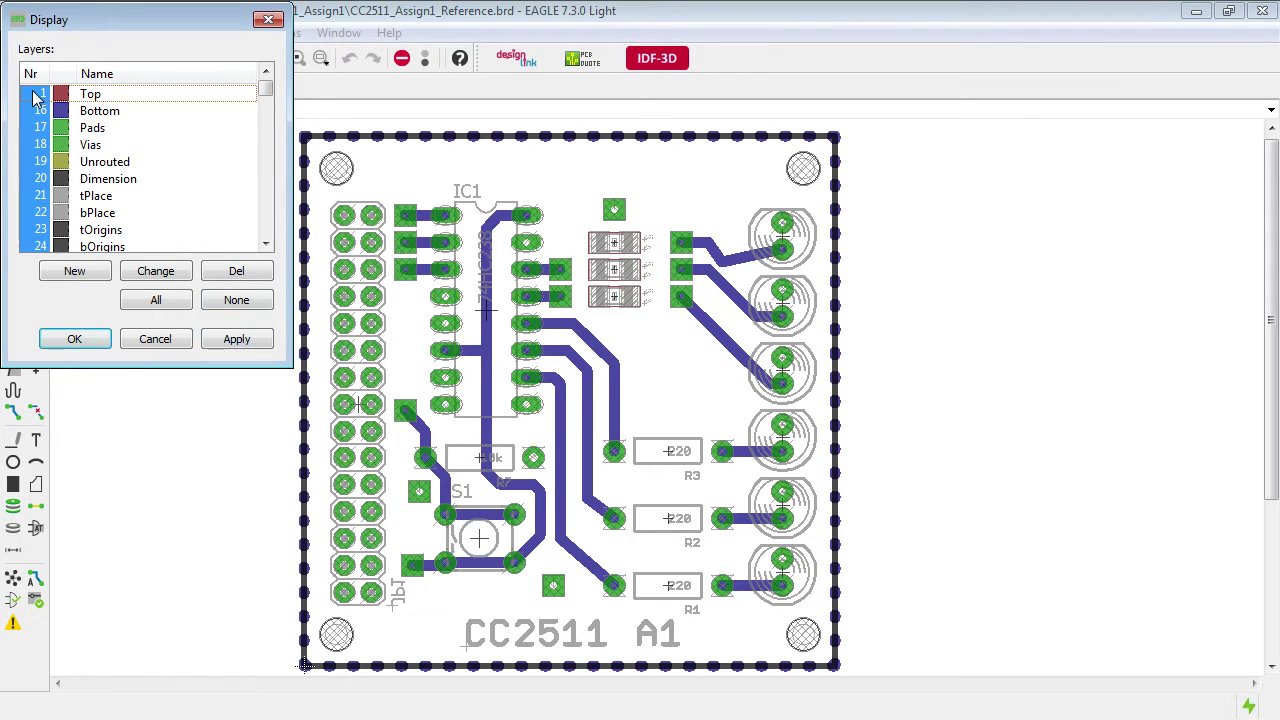
click(237, 339)
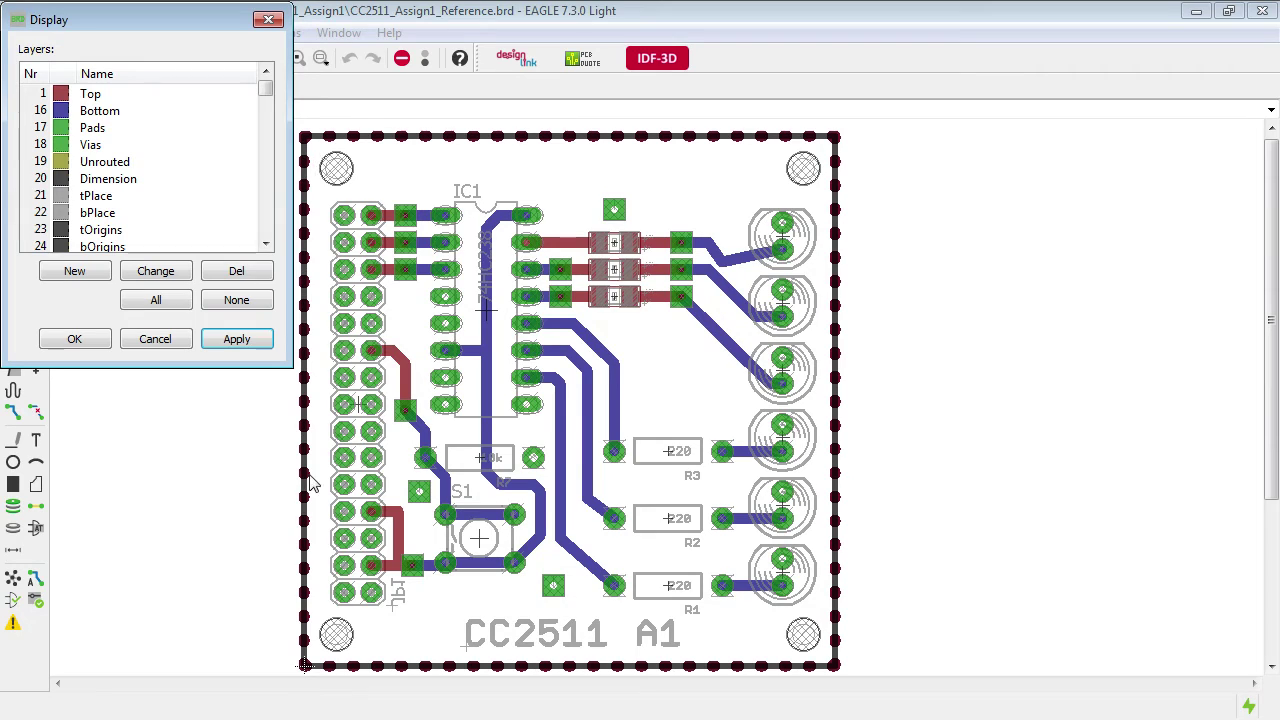
click(75, 340)
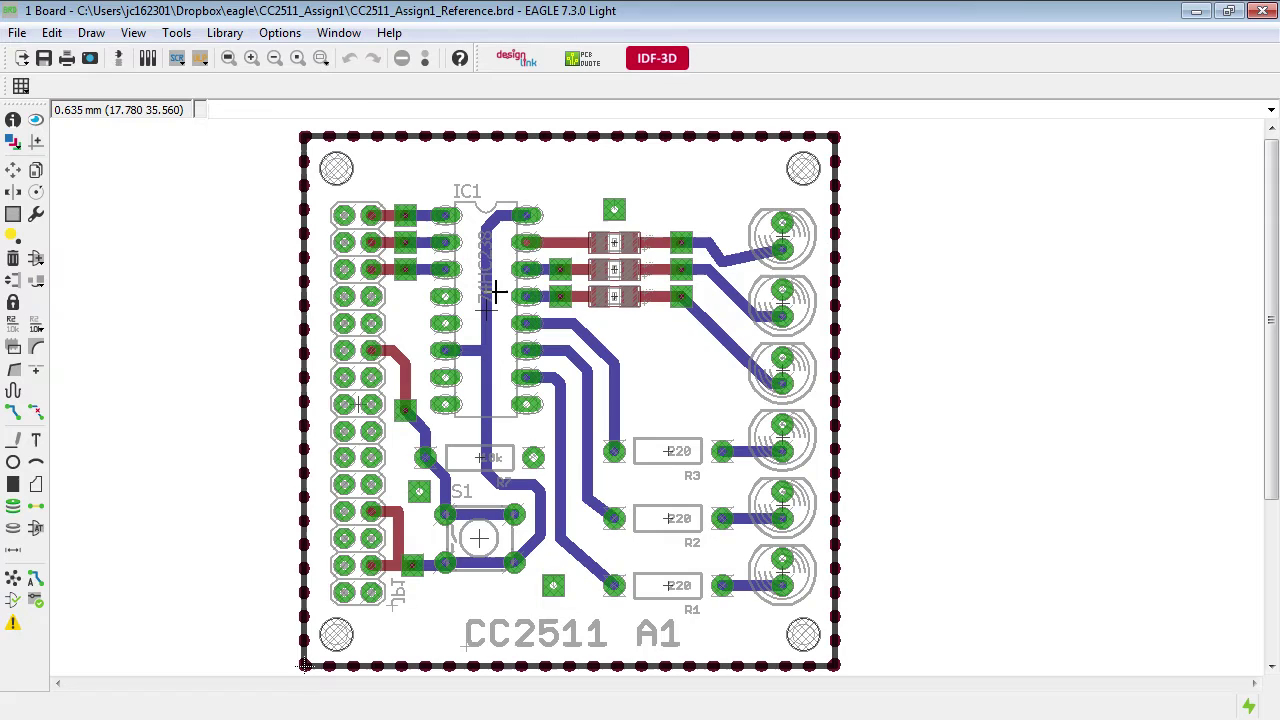
Zoom out to the whole board, then back in on IC1's upper pins and the three 220 resistors
scroll(420, 220, up, 5)
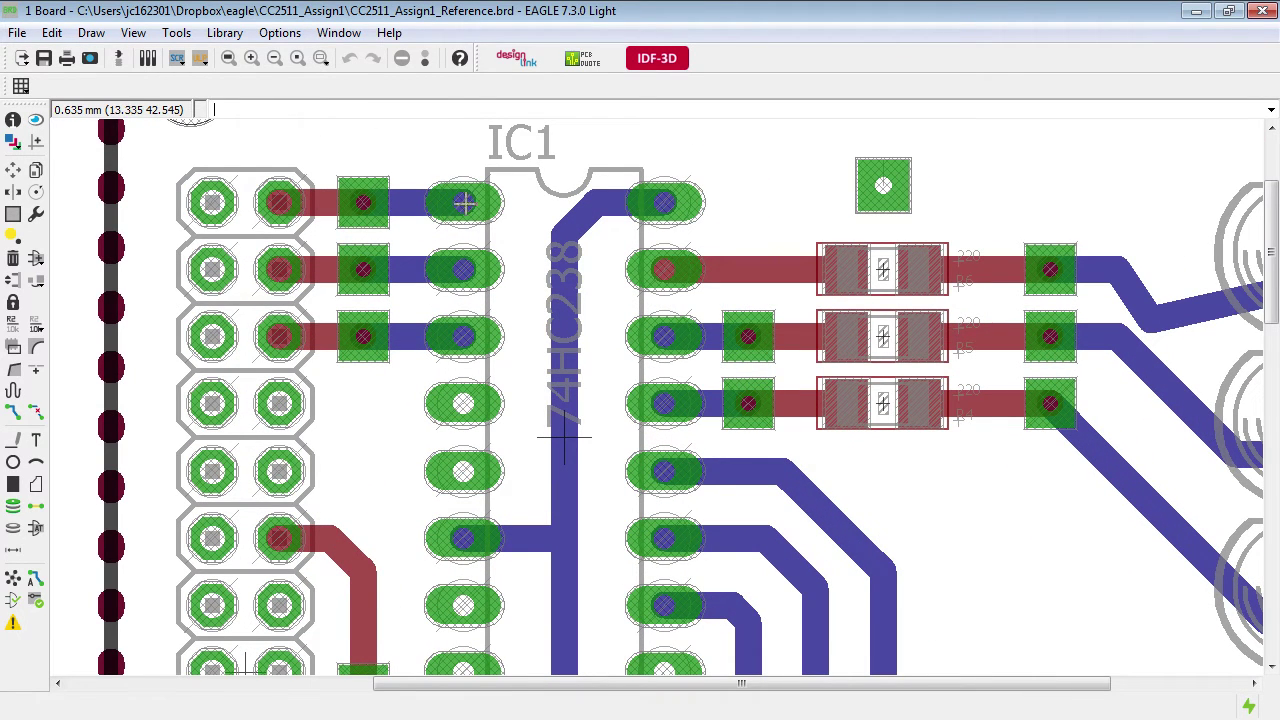
scroll(463, 205, down, 3)
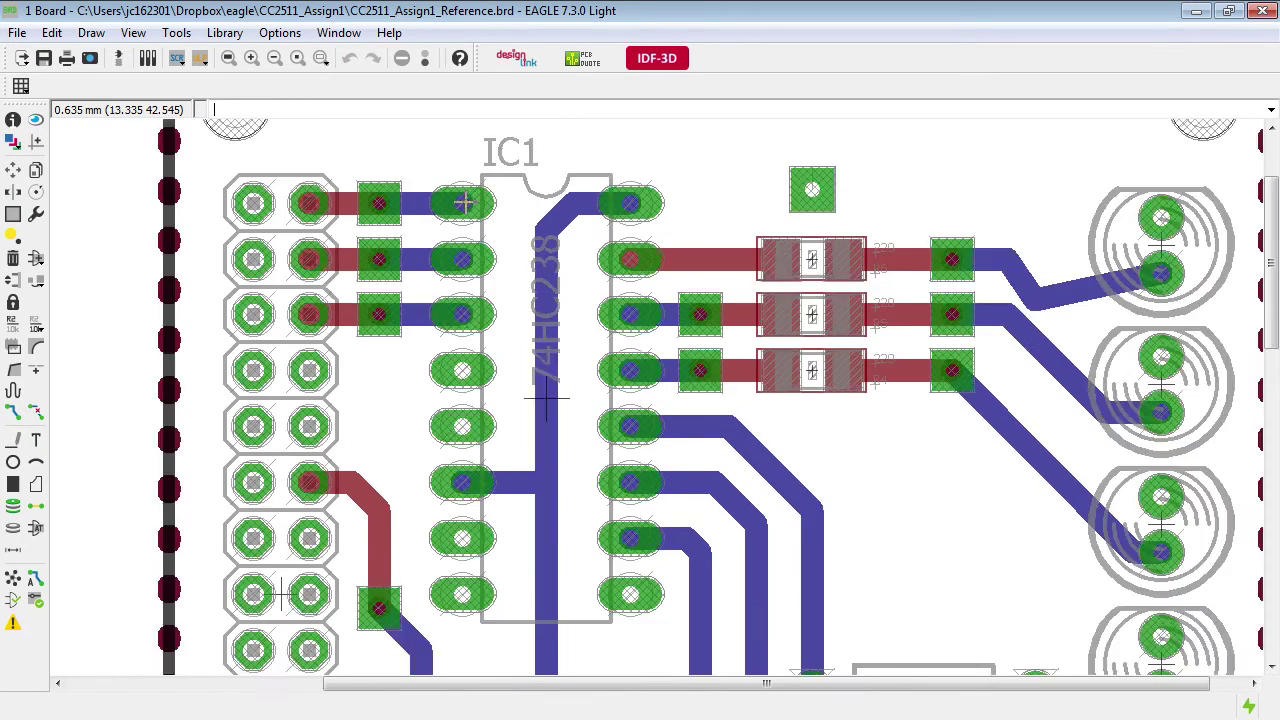
scroll(463, 203, down, 2)
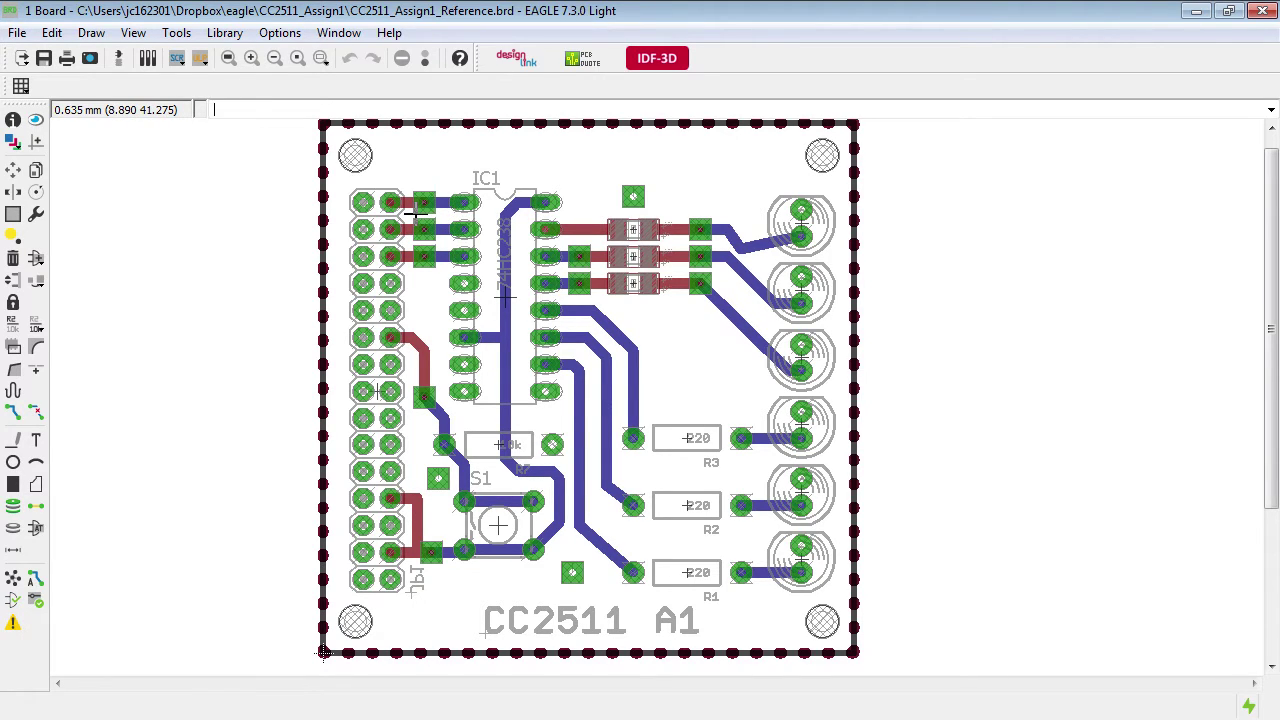
scroll(415, 212, up, 2)
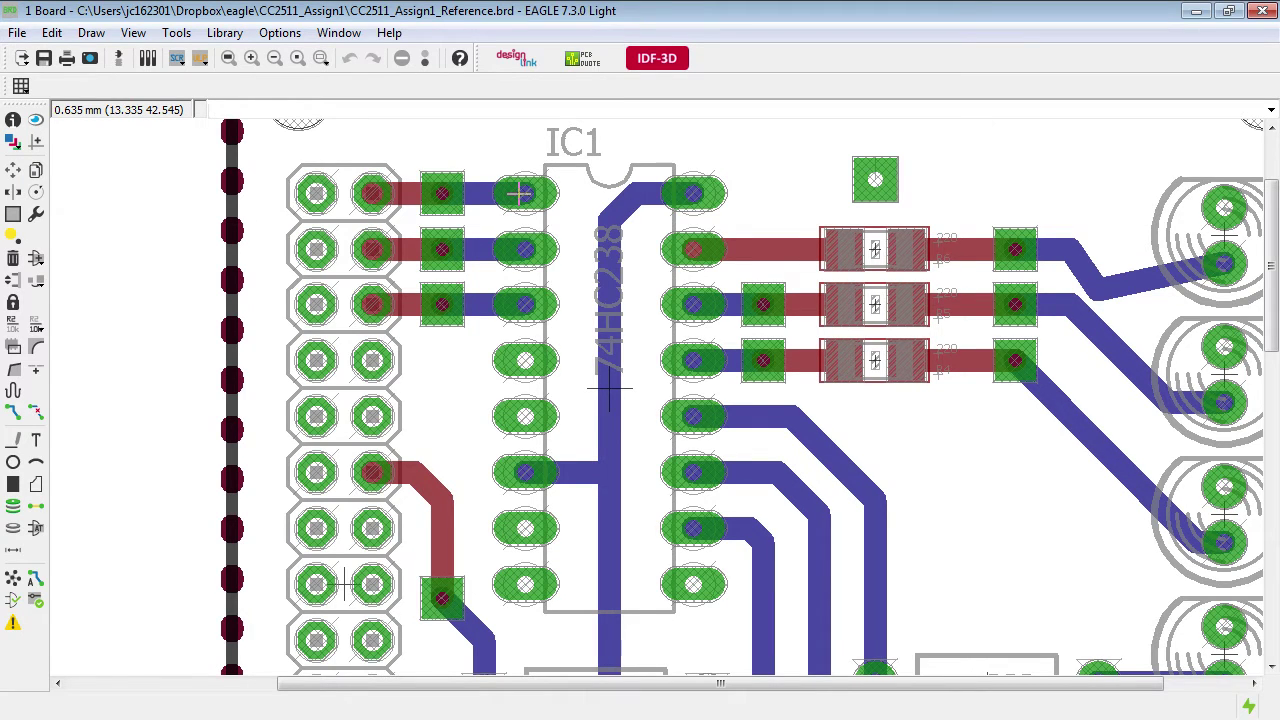
scroll(1046, 466, down, 4)
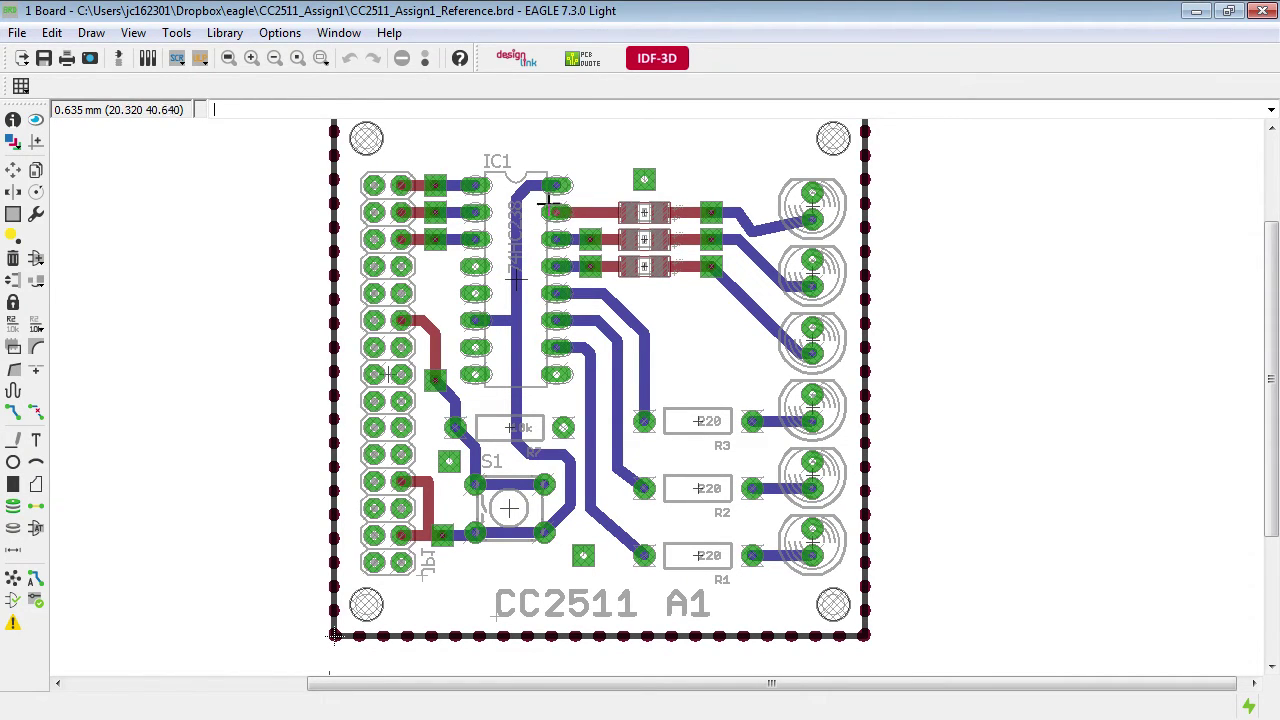
scroll(572, 218, up, 2)
scroll(572, 218, up, 3)
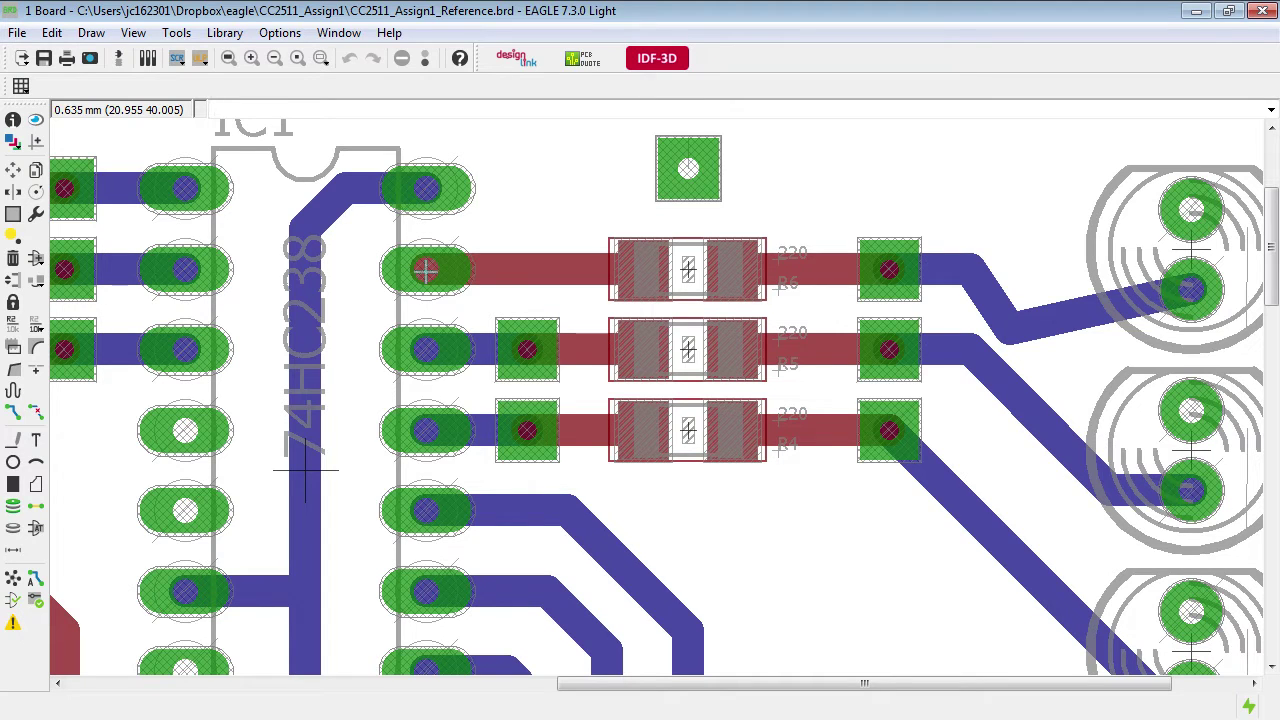
Rip up the red IC1-to-R6 trace and start rerouting it from the IC1 pad at 1 mm width
click(36, 412)
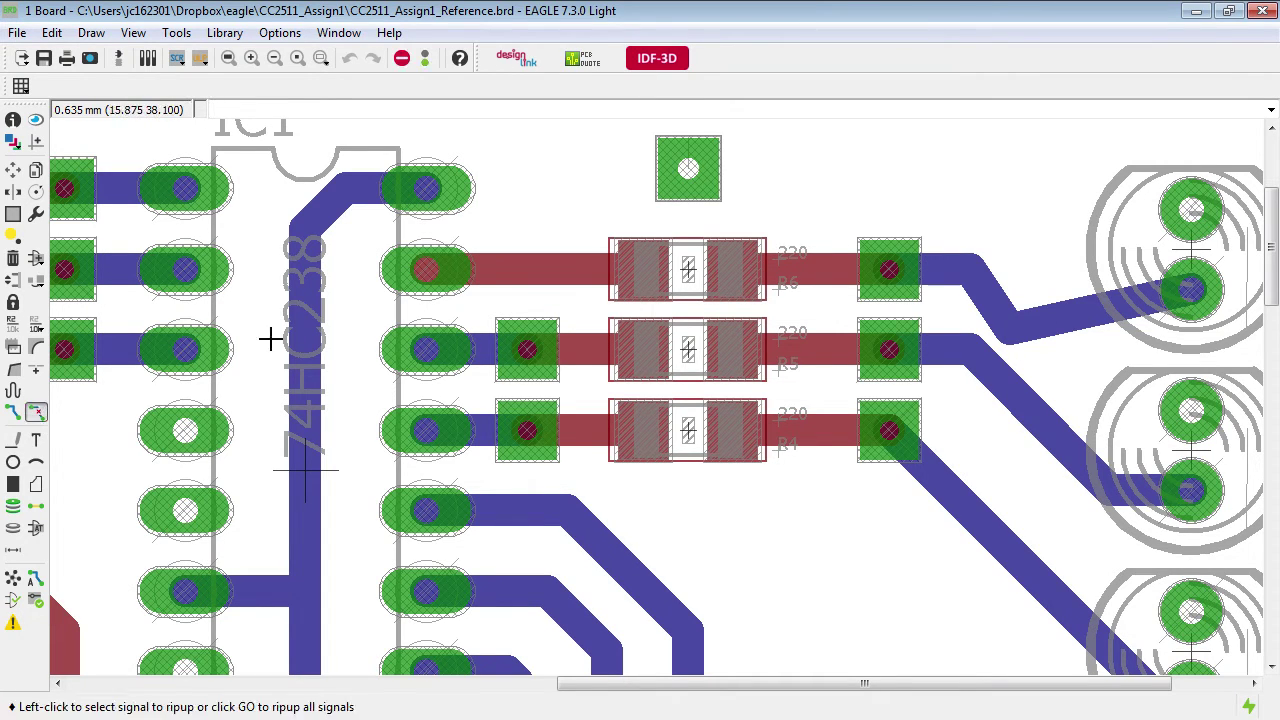
click(517, 283)
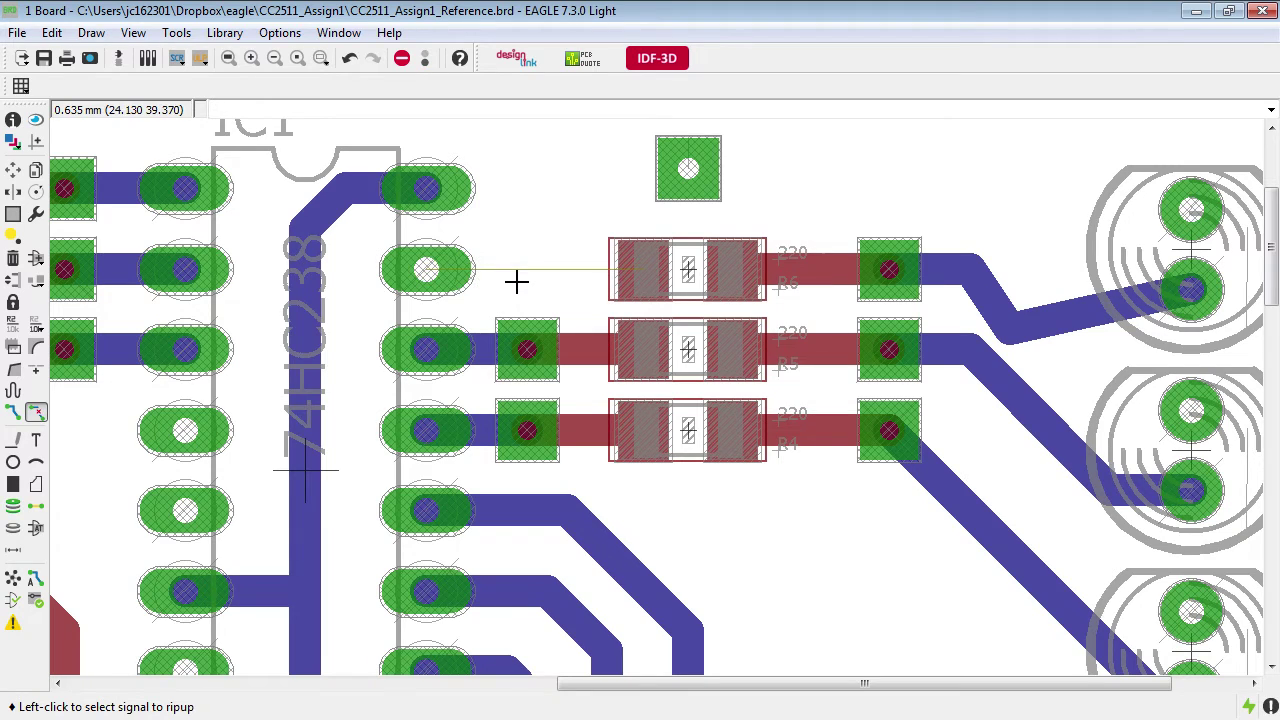
click(13, 412)
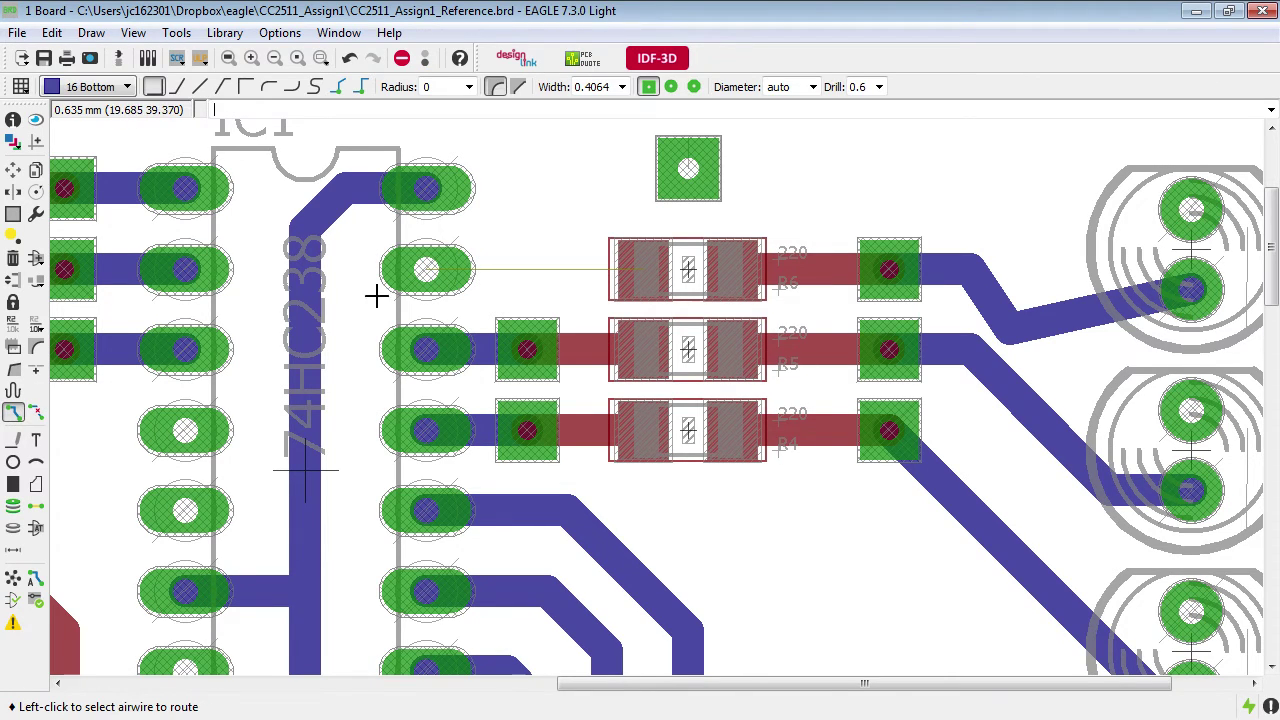
click(428, 270)
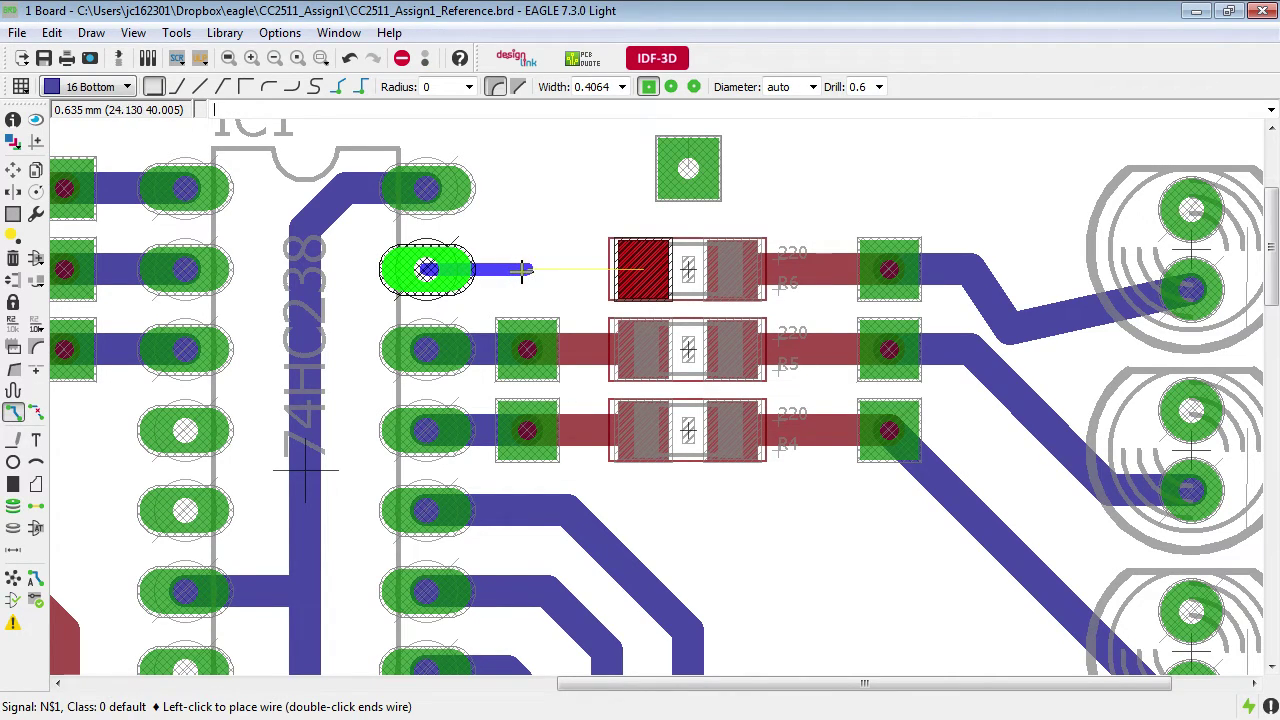
click(621, 87)
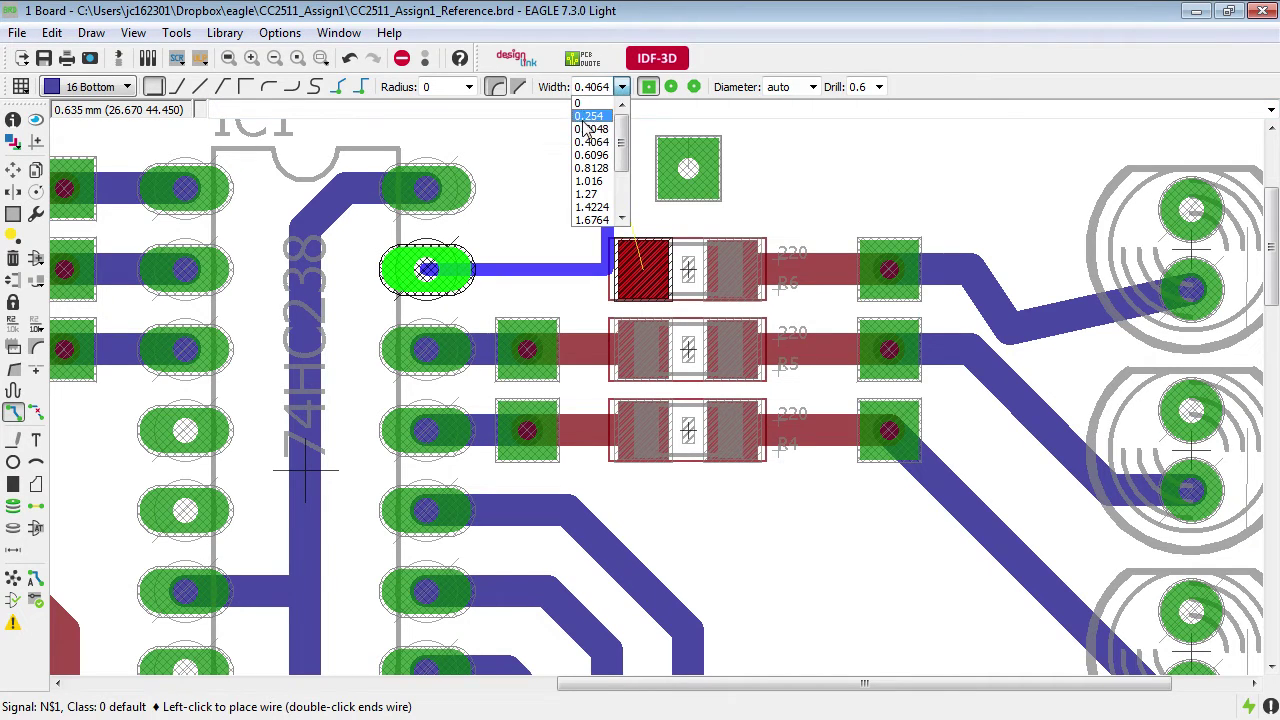
click(592, 87)
text(0.1)
key(BackSpace)
text(1)
key(Return)
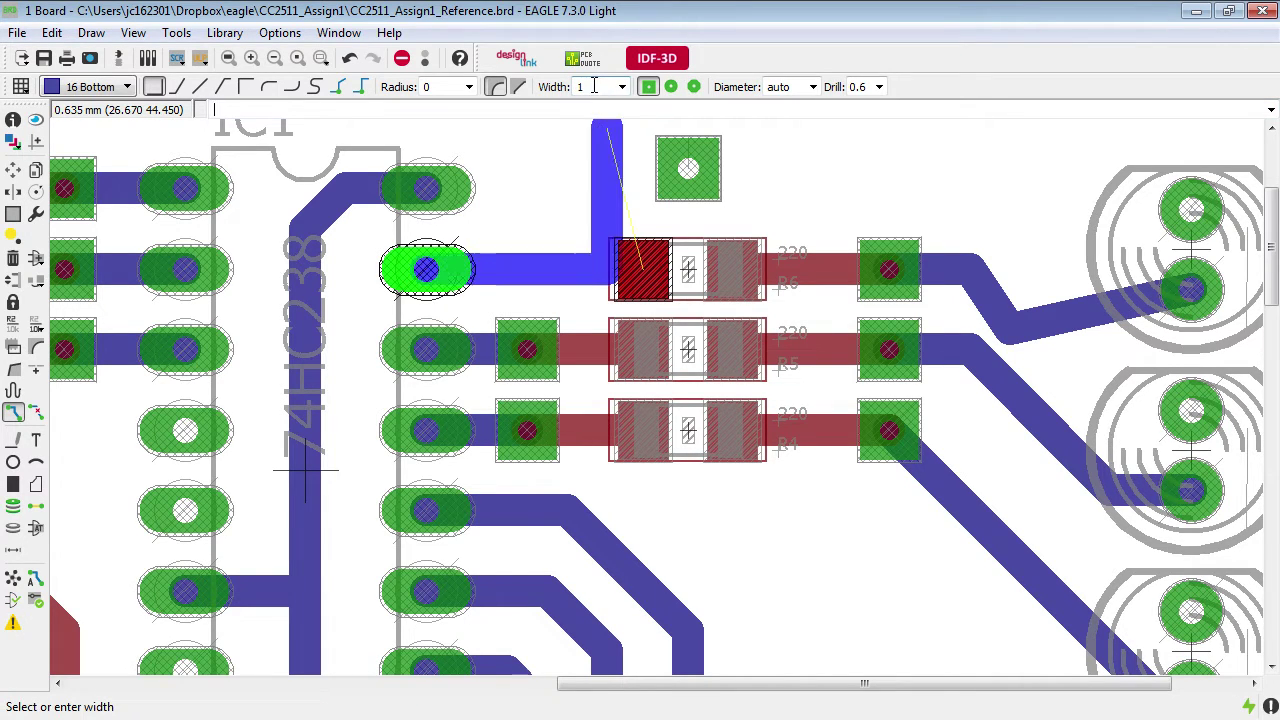
Lay a bottom segment beside IC1, switch to Top through a via, and finish on R6
click(527, 269)
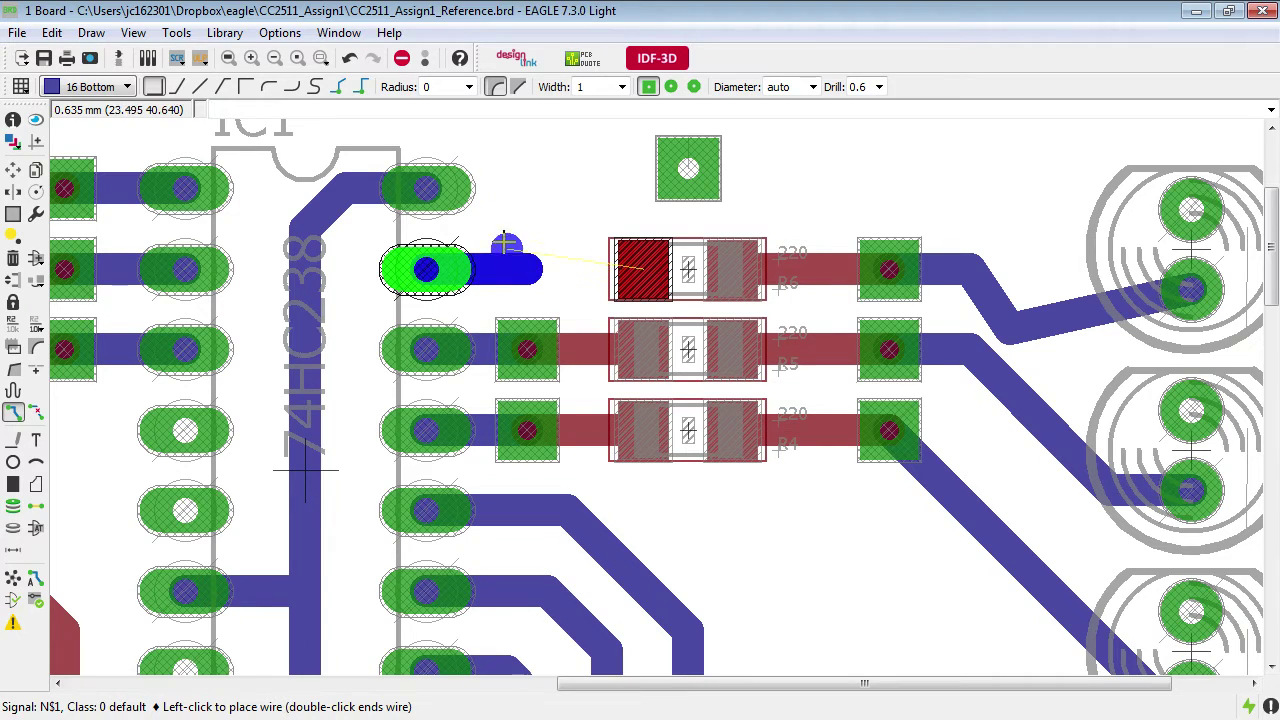
click(115, 90)
click(84, 106)
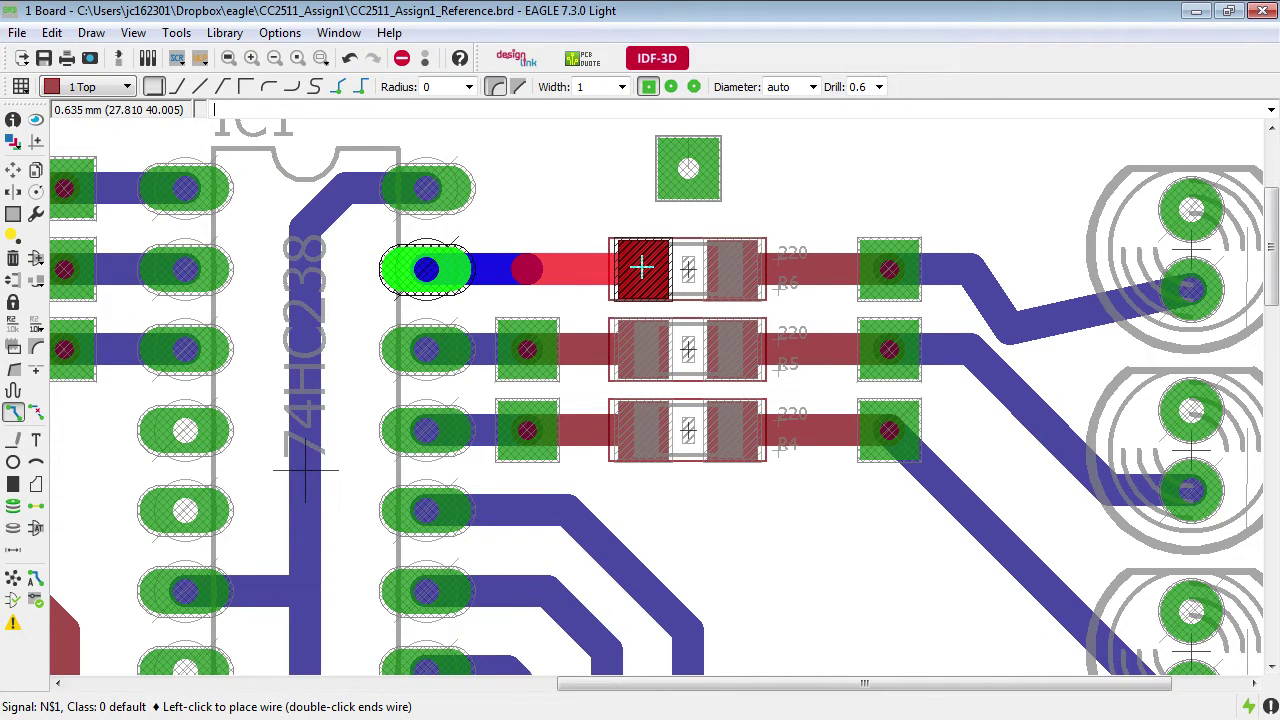
click(641, 266)
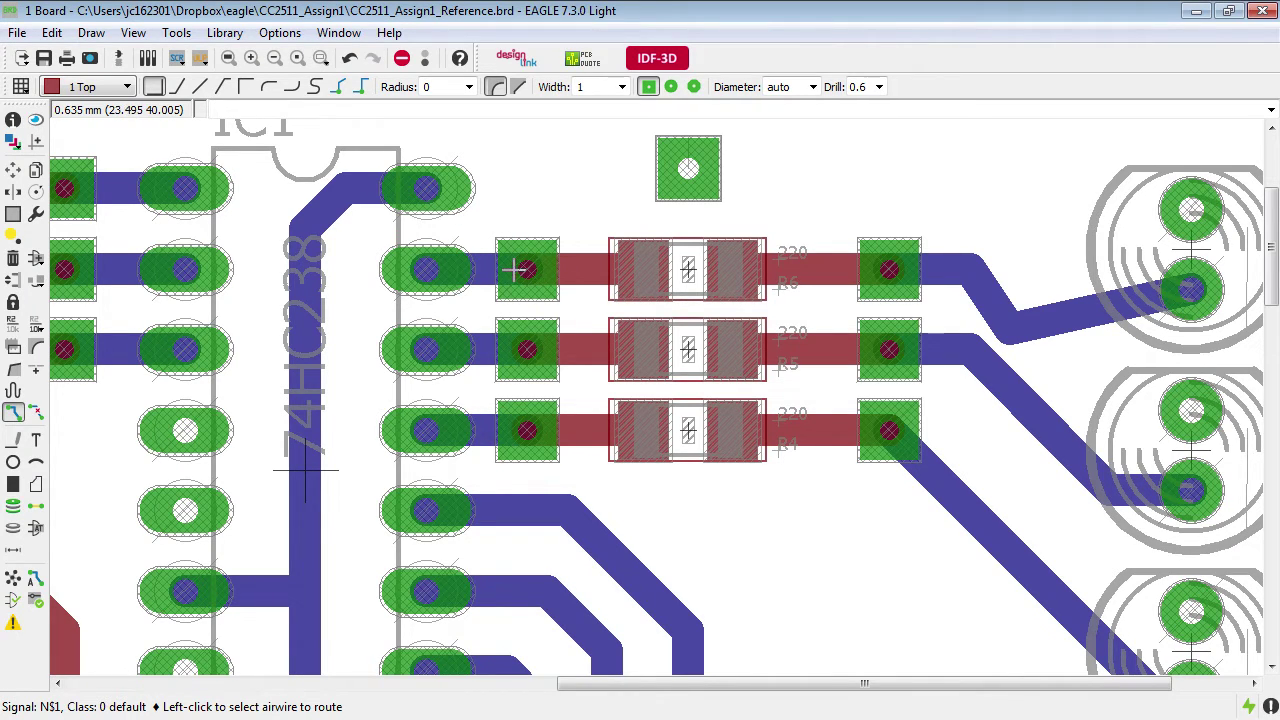
scroll(780, 371, up, 3)
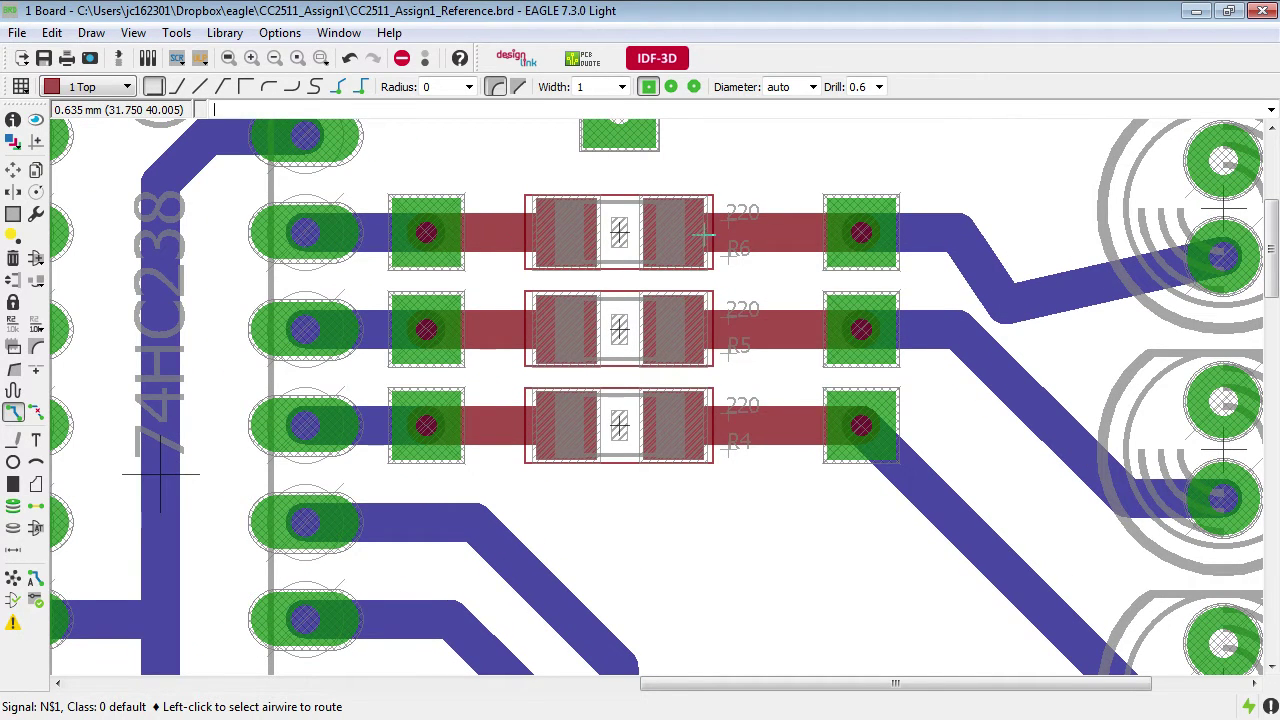
scroll(634, 226, down, 6)
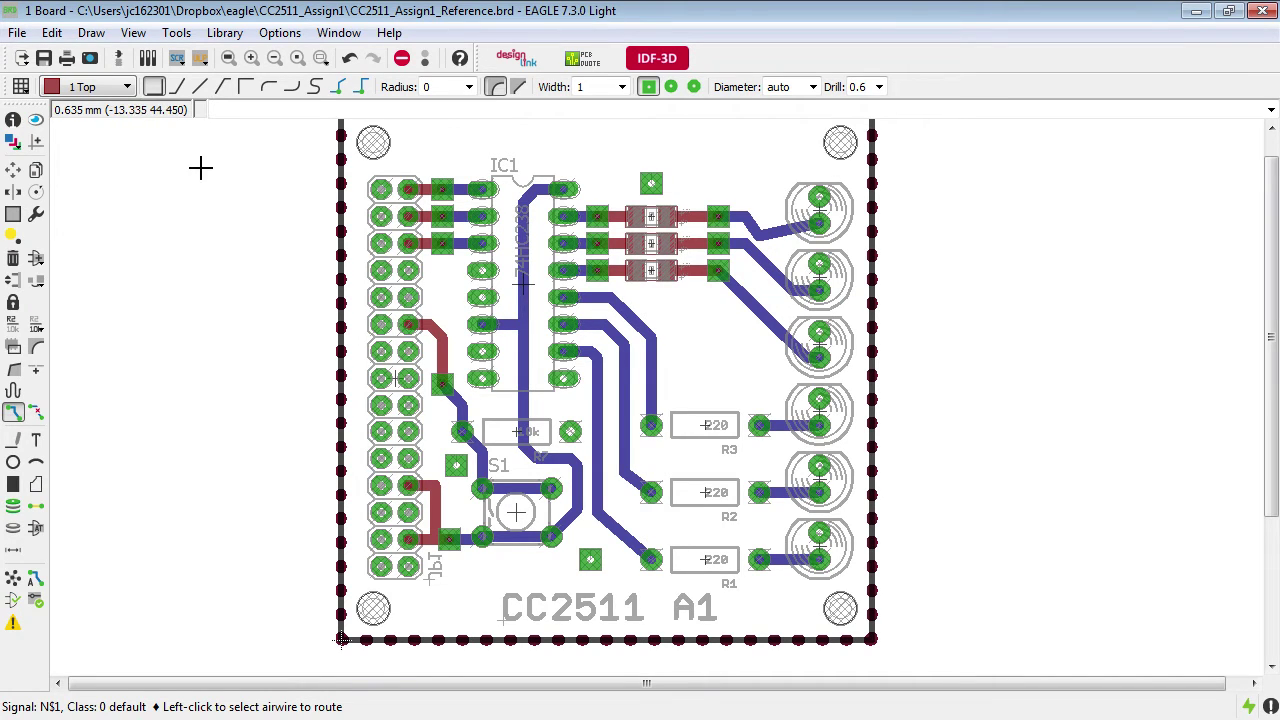
Review the JCU-Mill-Mach Layers, Clearance, Distance, Sizes and Restring rules, then run Check
click(231, 38)
mouse_move(178, 34)
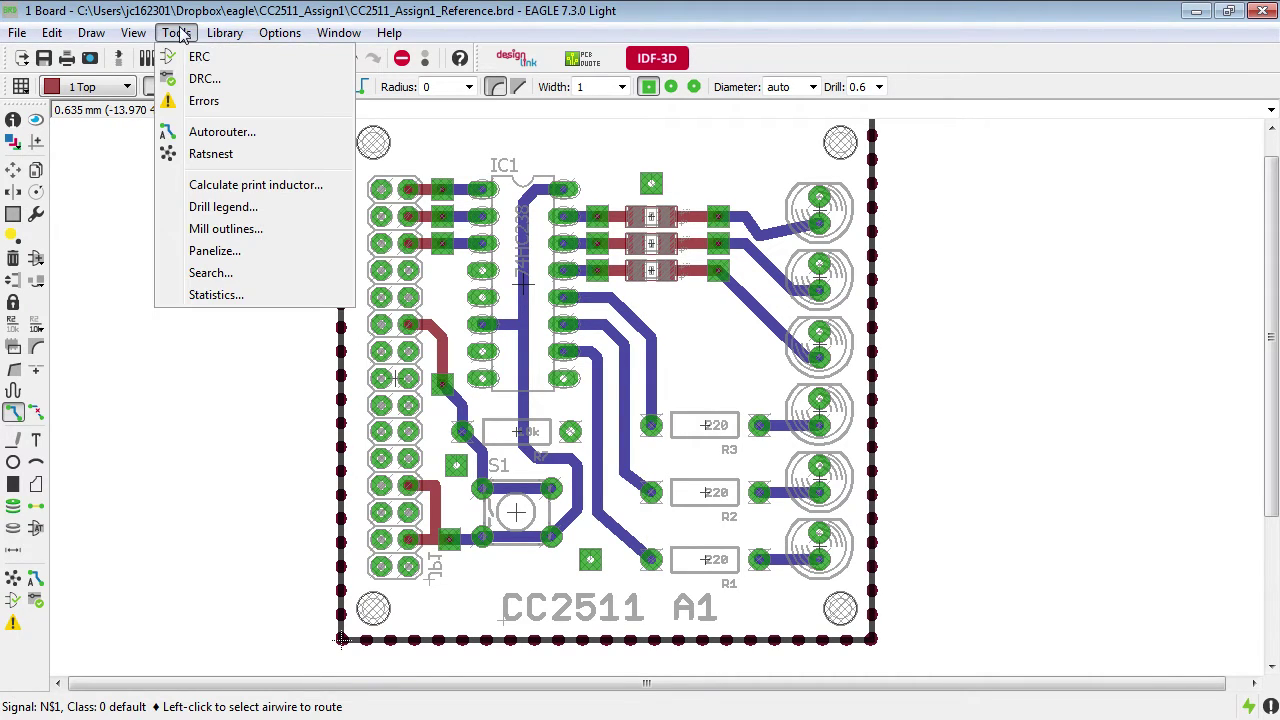
click(218, 88)
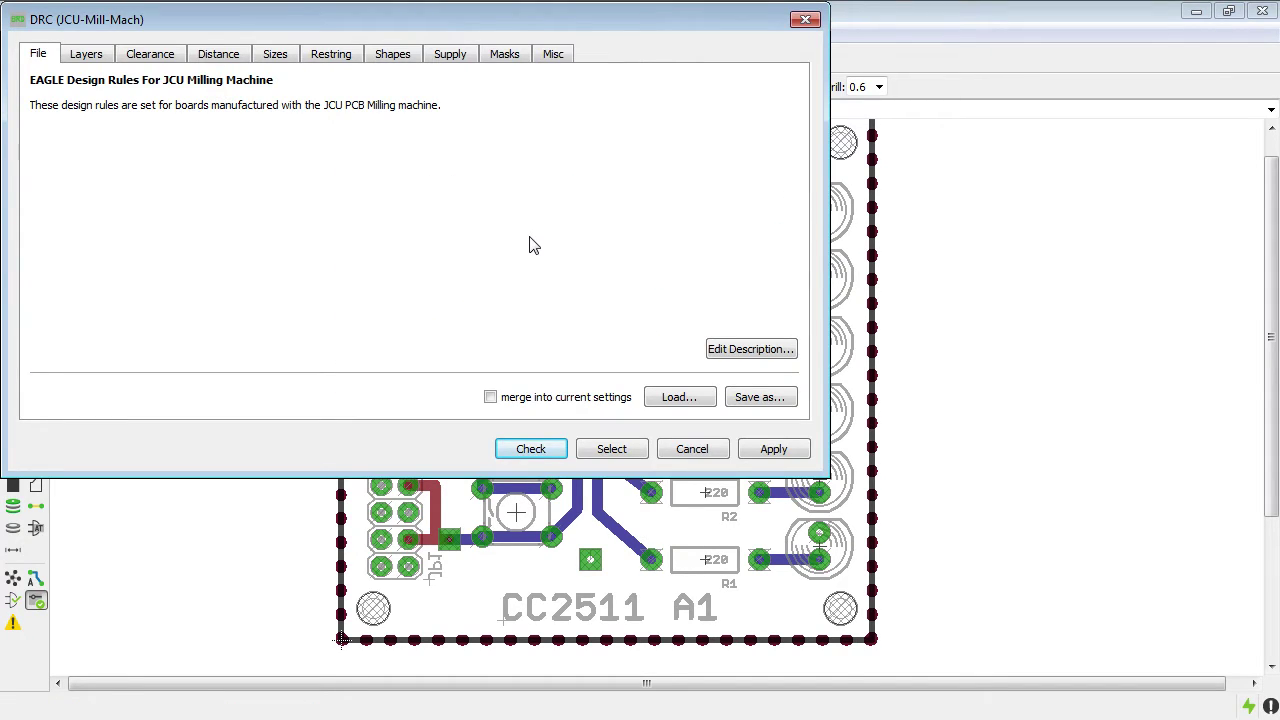
click(86, 53)
click(150, 54)
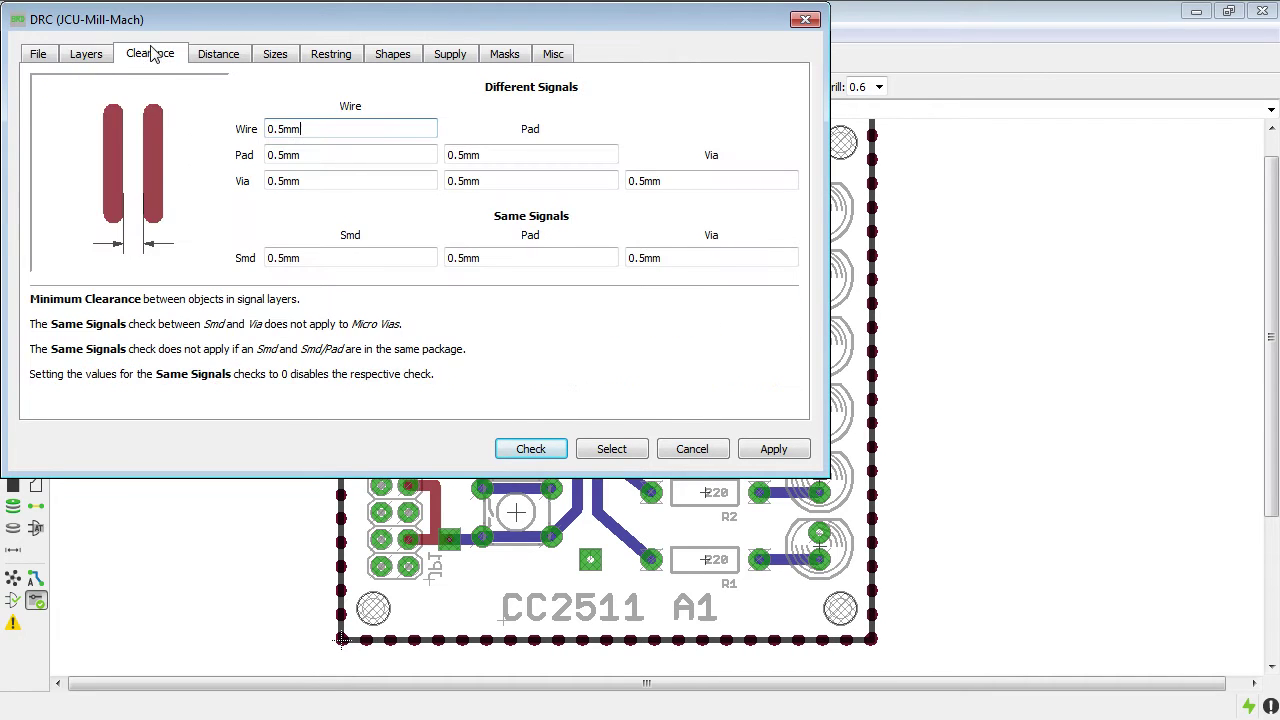
click(218, 54)
click(278, 55)
click(330, 56)
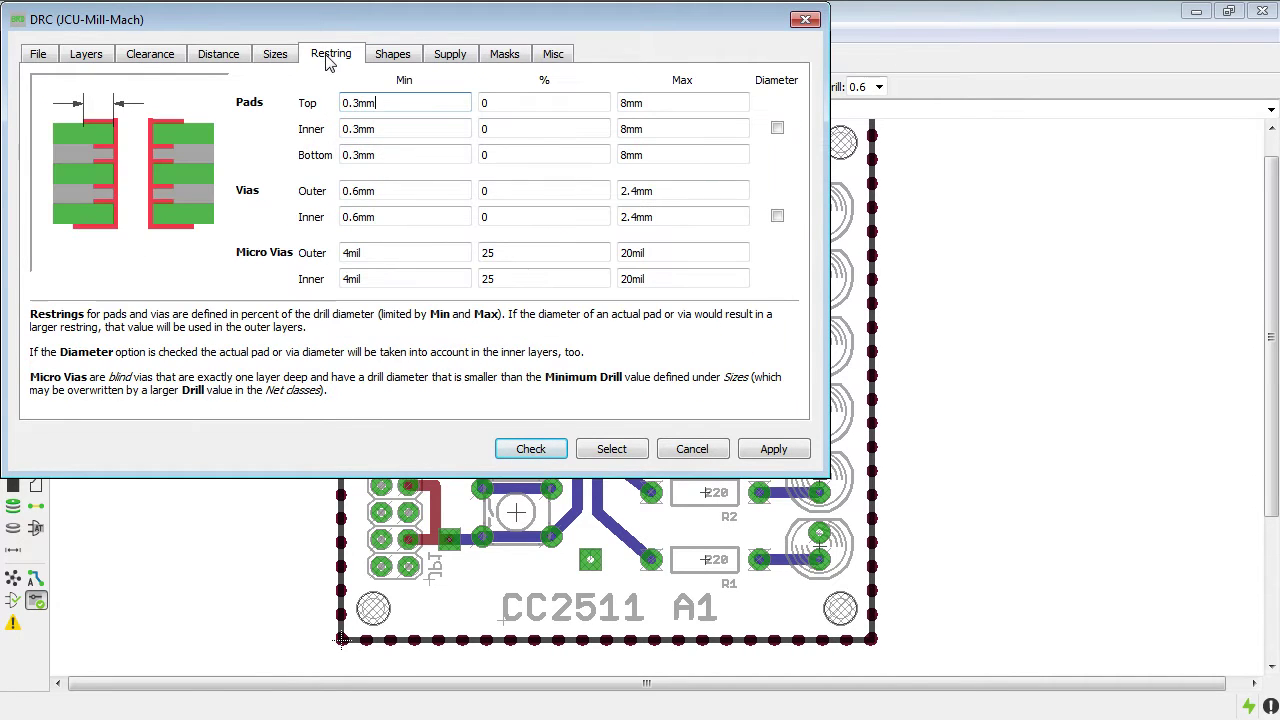
click(86, 54)
click(36, 55)
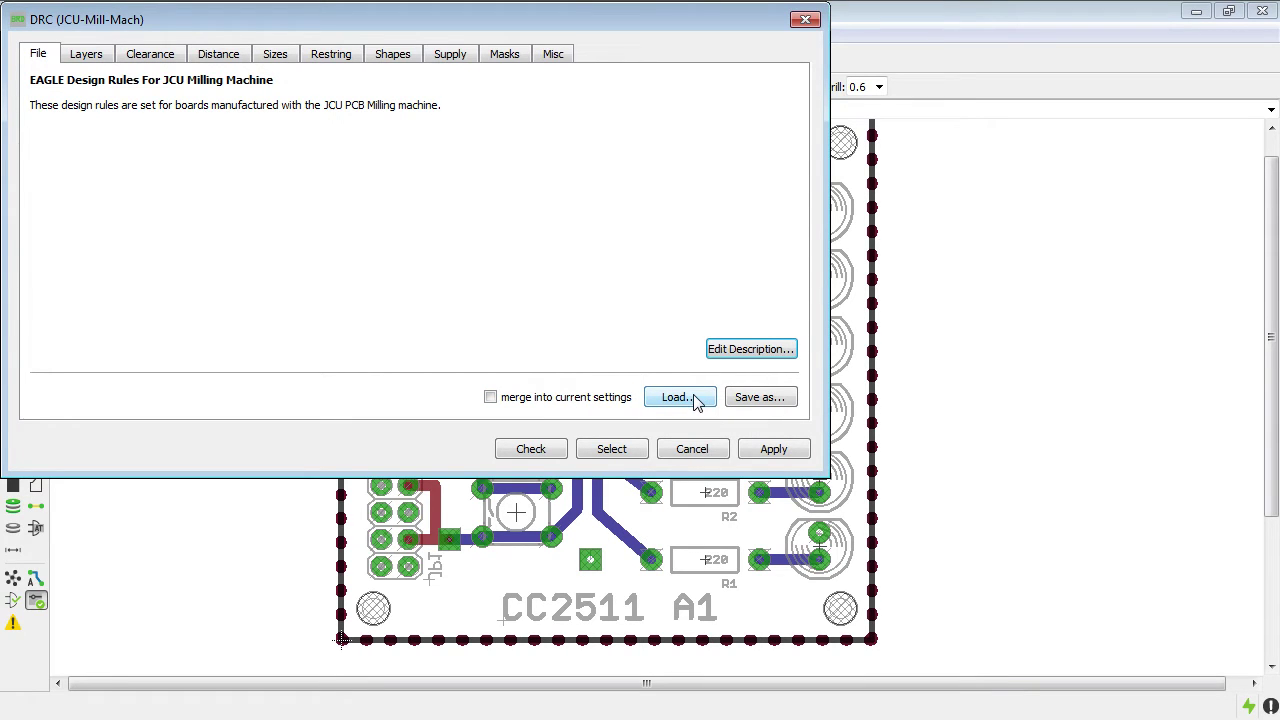
click(528, 452)
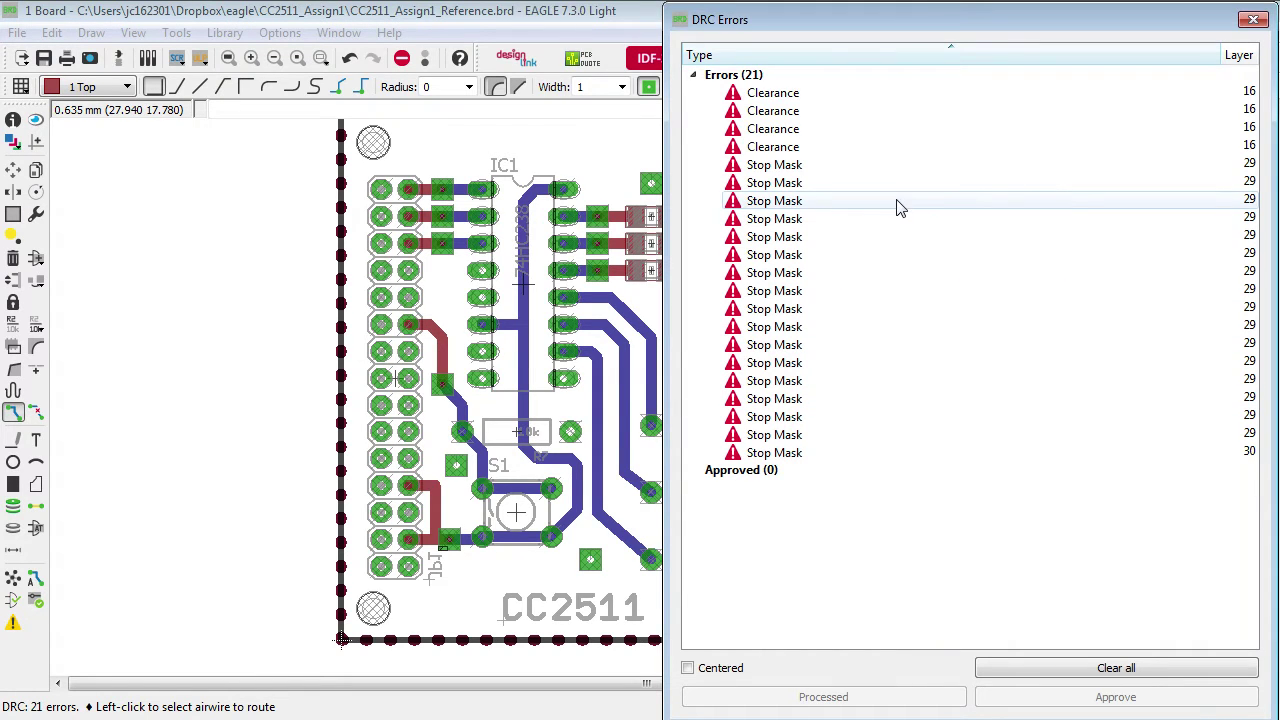
Move the error list aside and zoom in on the first Clearance error by R5 and R6
drag(753, 12, 778, 143)
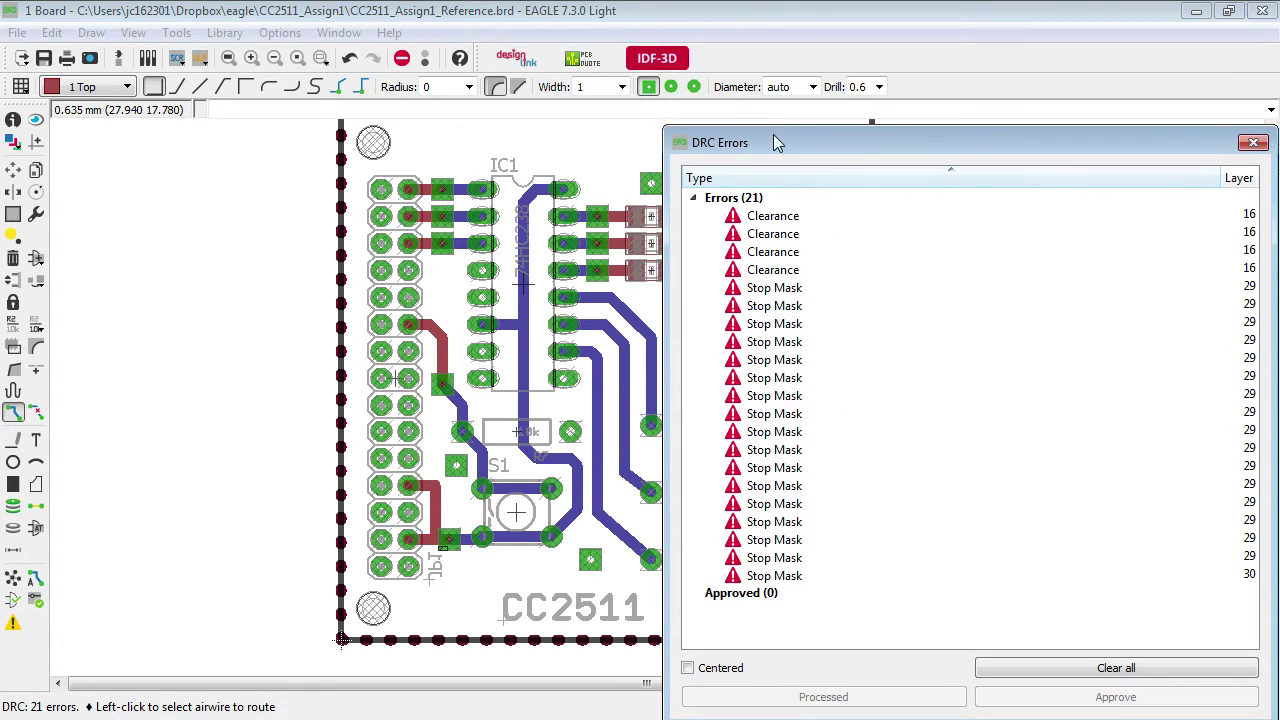
middle_drag(534, 366, 474, 339)
click(914, 217)
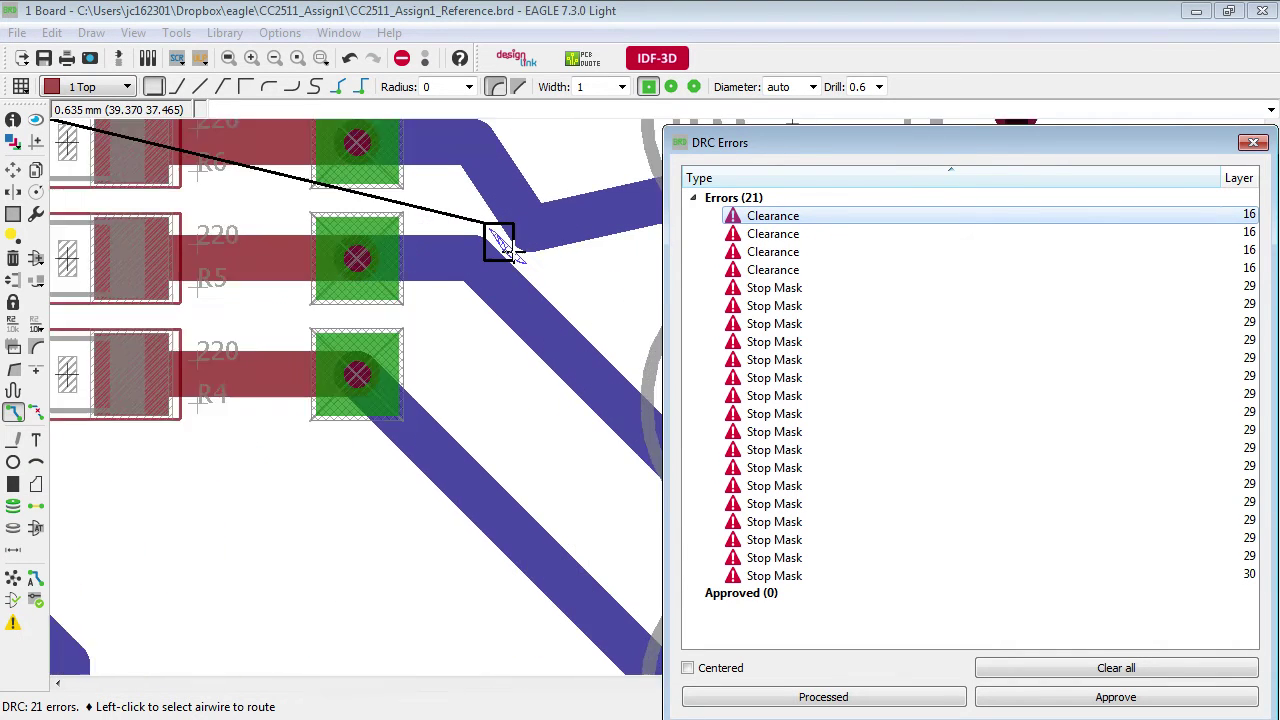
scroll(505, 245, up, 3)
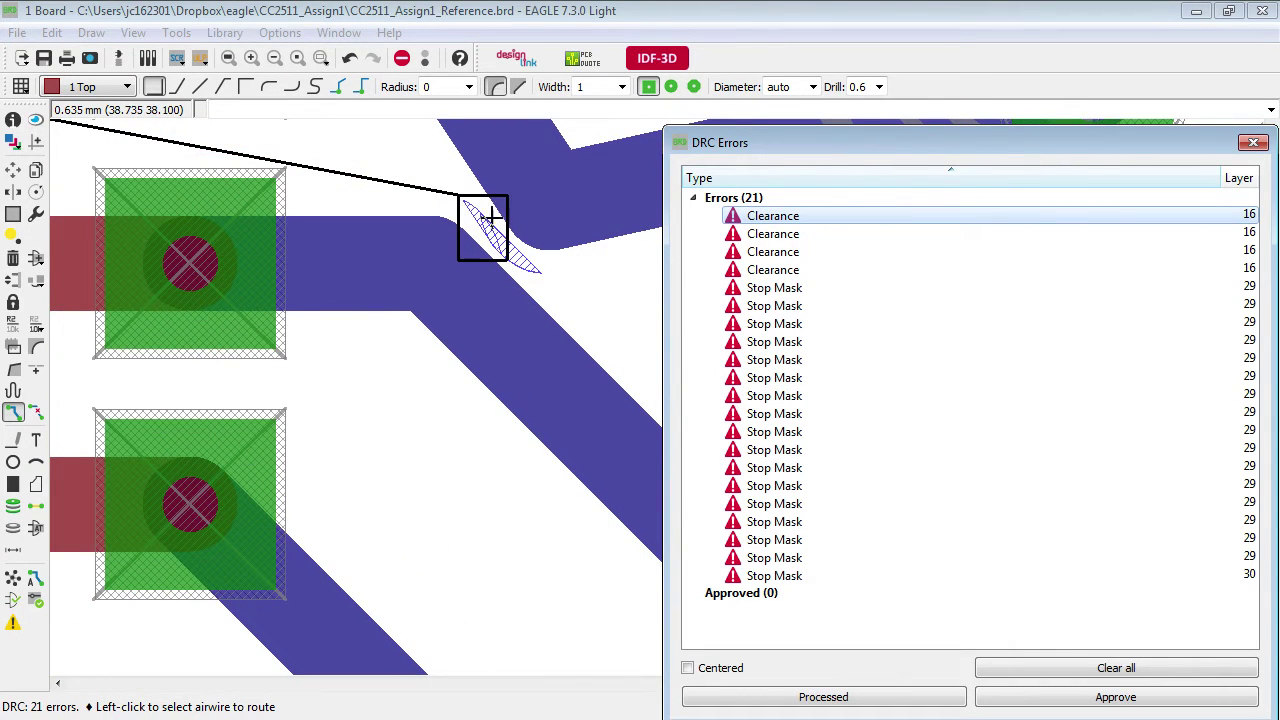
scroll(476, 245, down, 3)
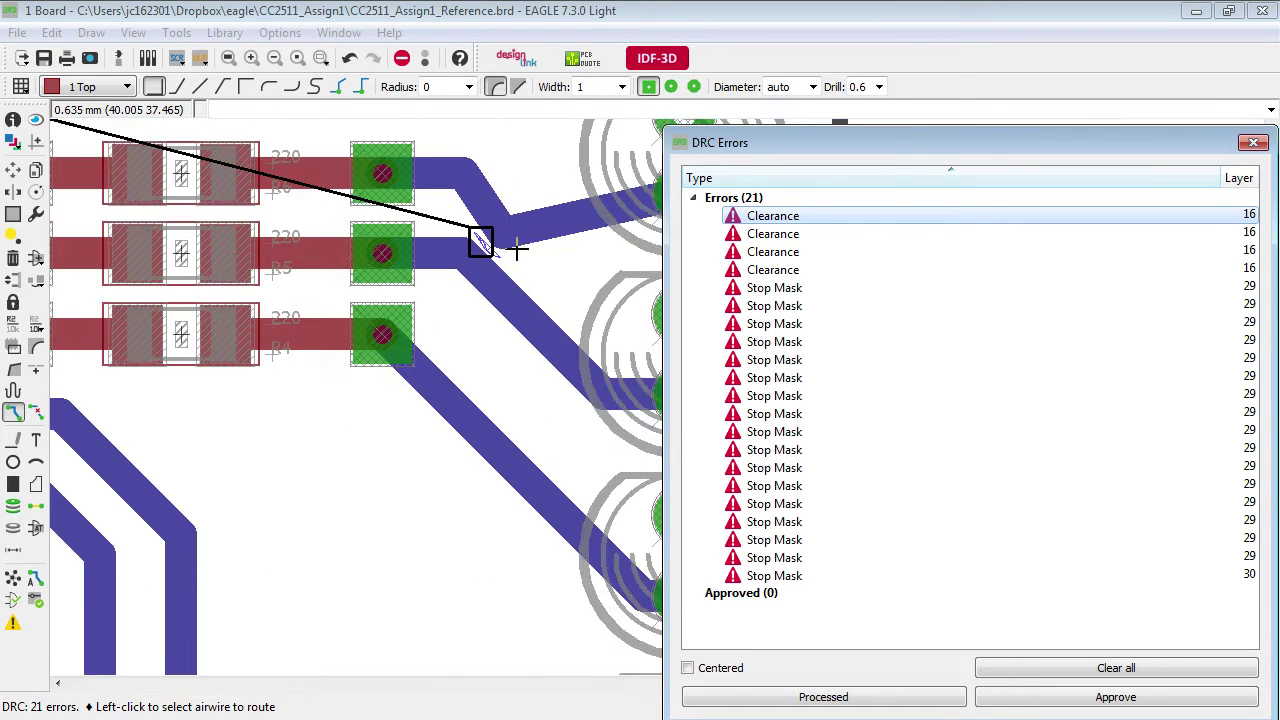
scroll(516, 250, up, 1)
scroll(420, 300, up, 1)
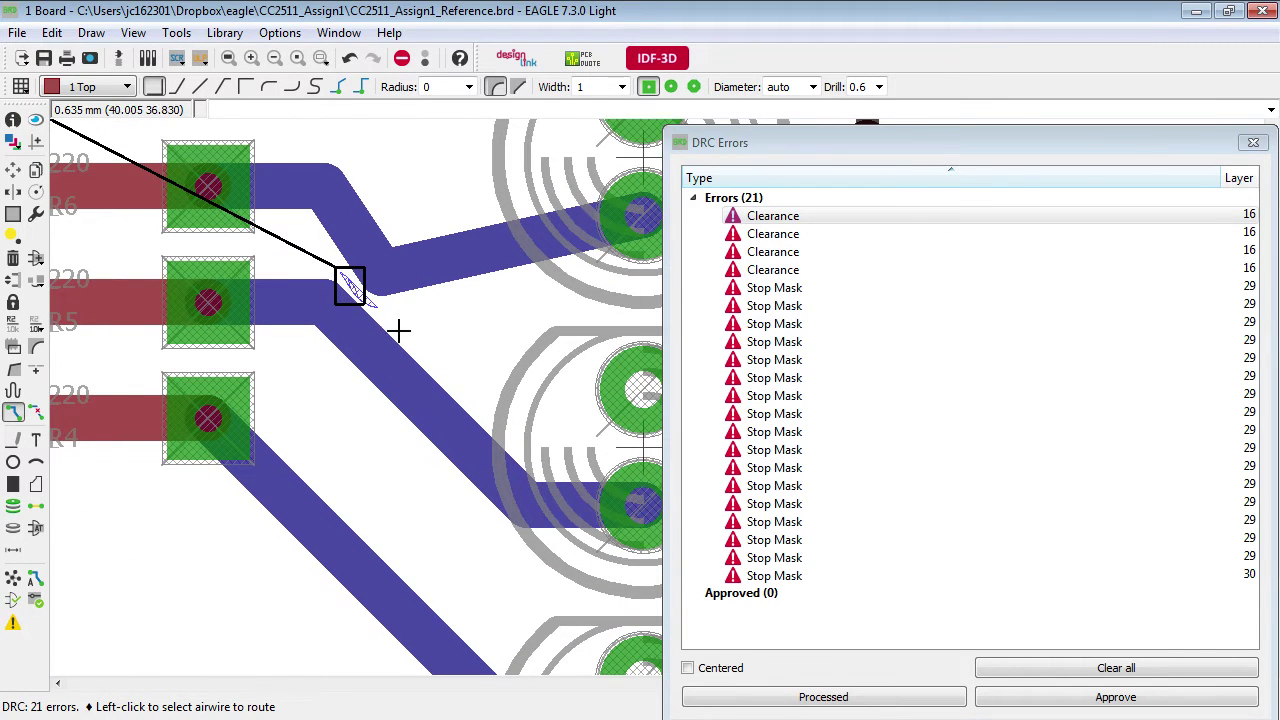
Move the bottom-layer trace bend clear of its neighbouring trace
click(13, 170)
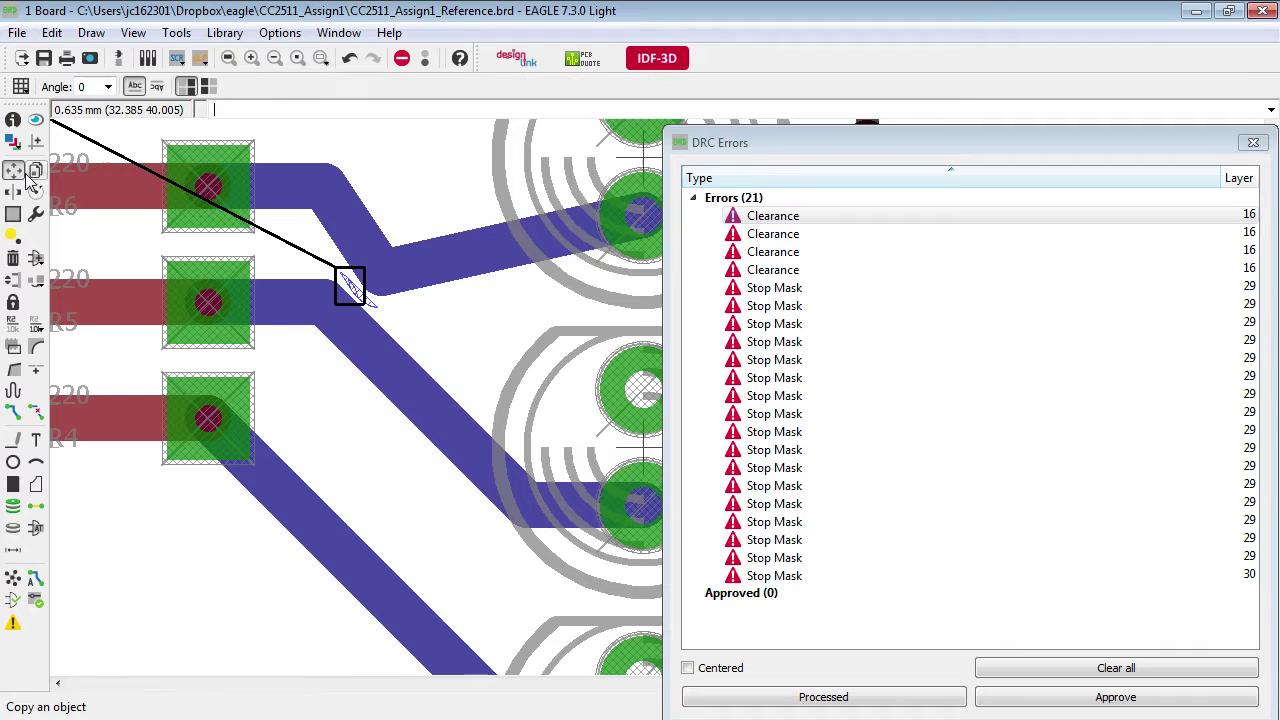
click(391, 271)
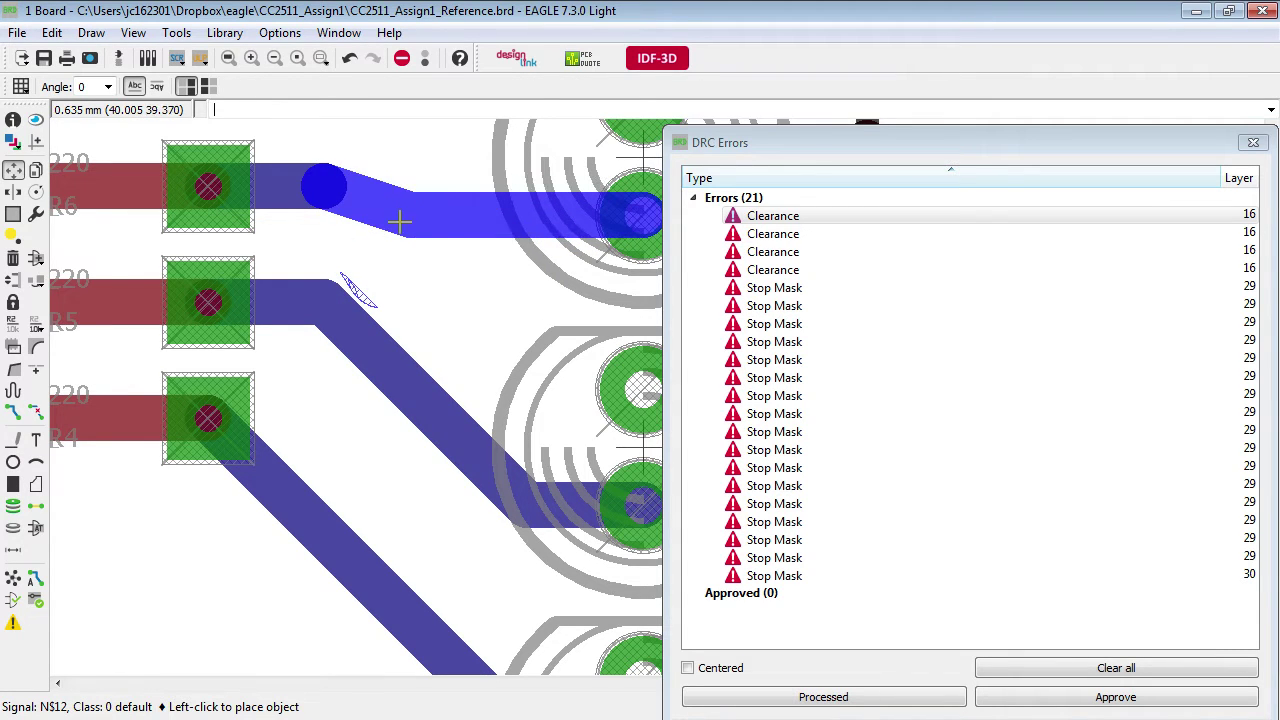
click(400, 232)
scroll(466, 320, down, 2)
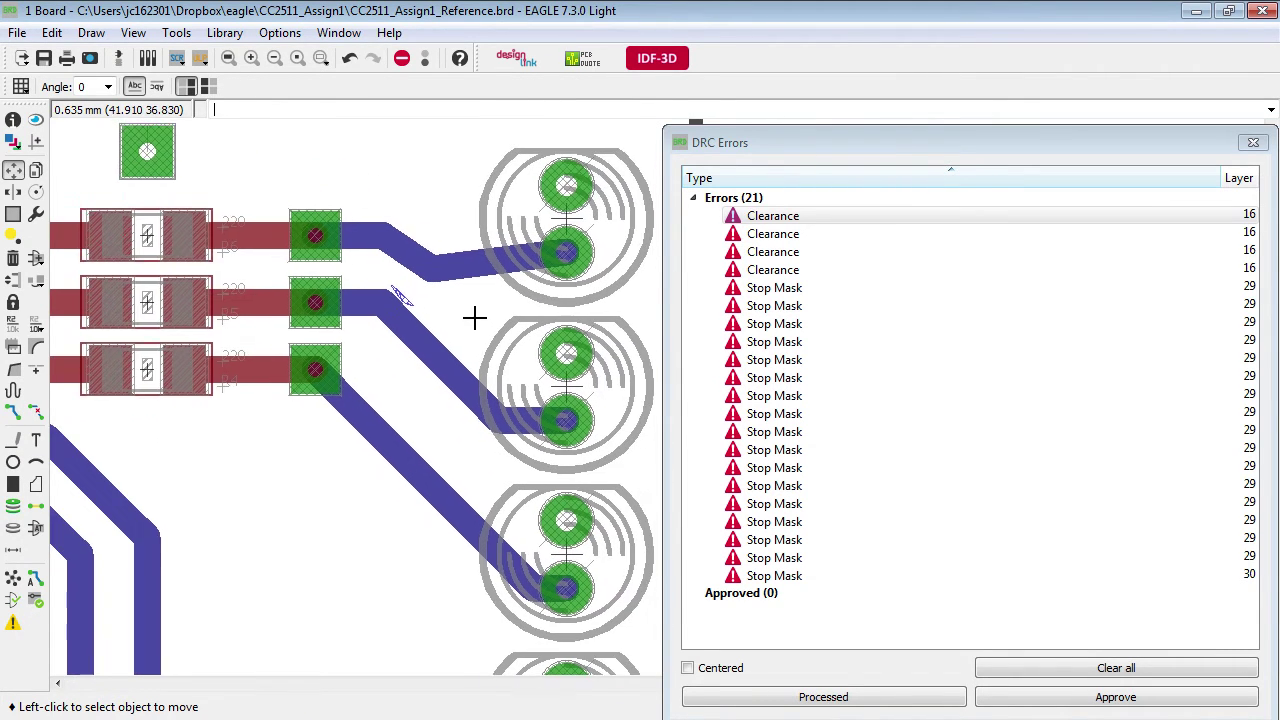
Check the second and third Clearance errors, then close the DRC Errors list
click(775, 234)
click(777, 218)
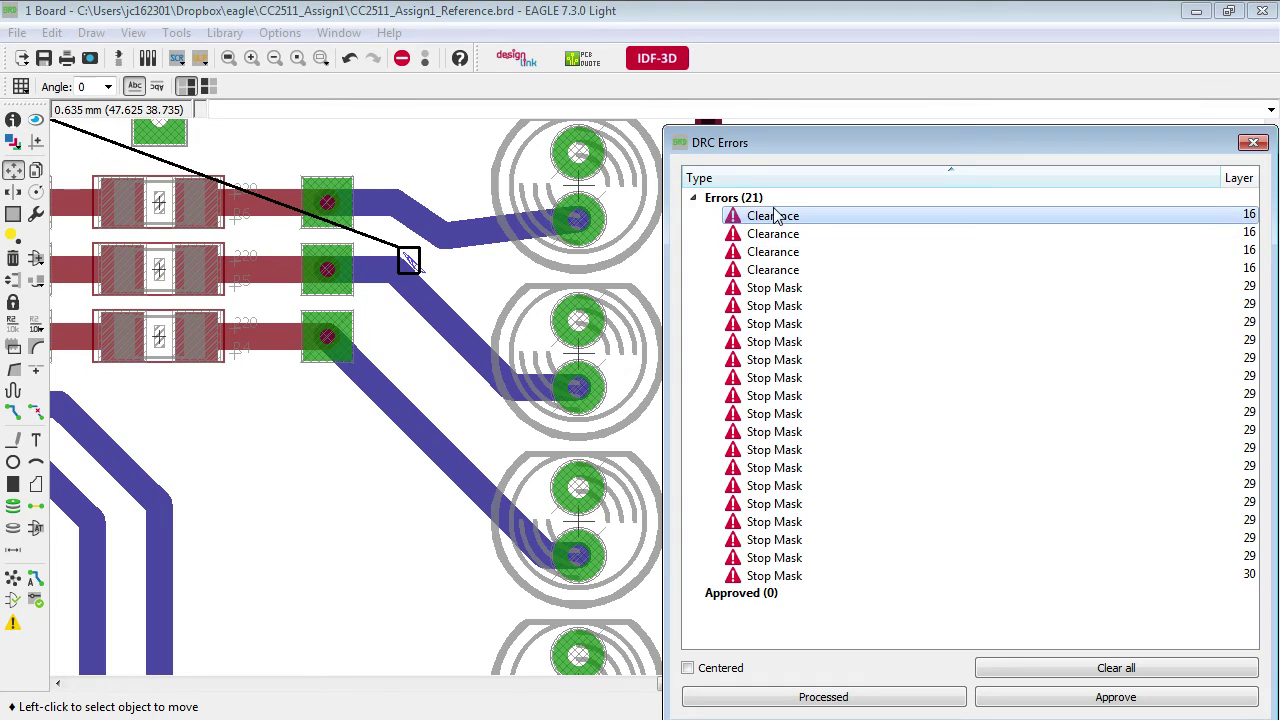
click(779, 233)
click(792, 221)
click(794, 234)
click(794, 251)
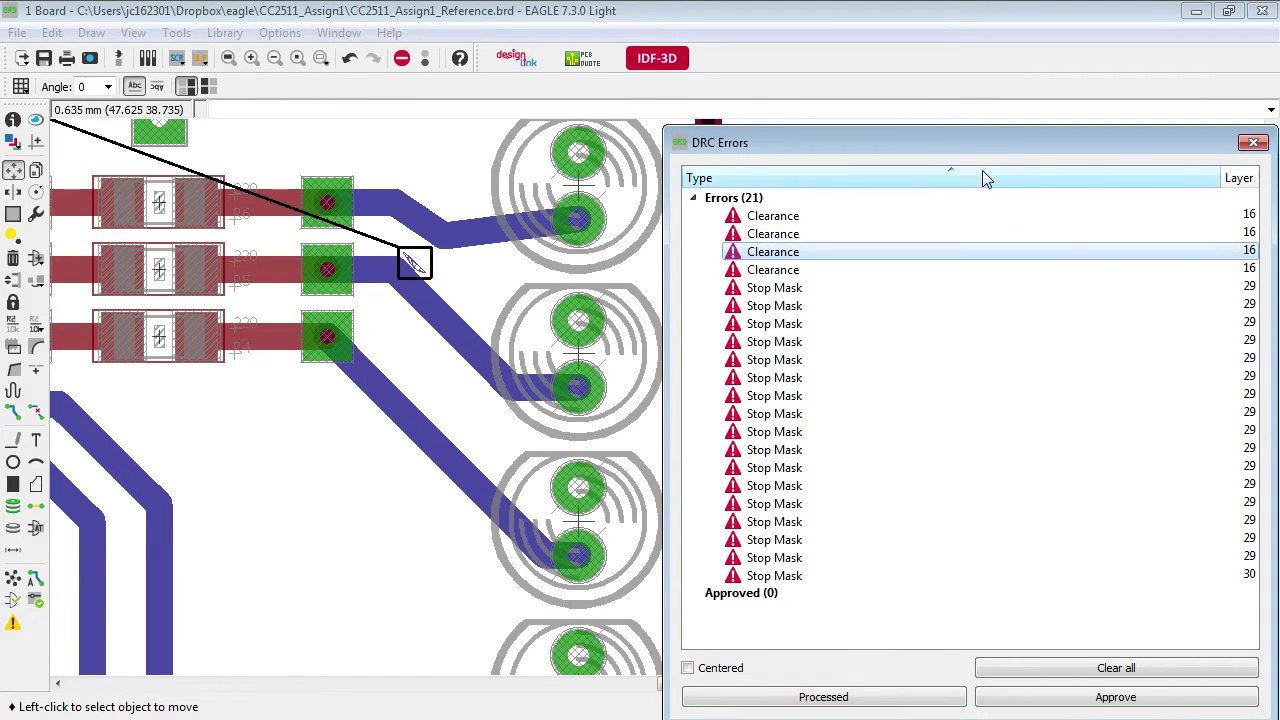
click(1253, 142)
Rerun the design rule check from the Tools menu
click(172, 33)
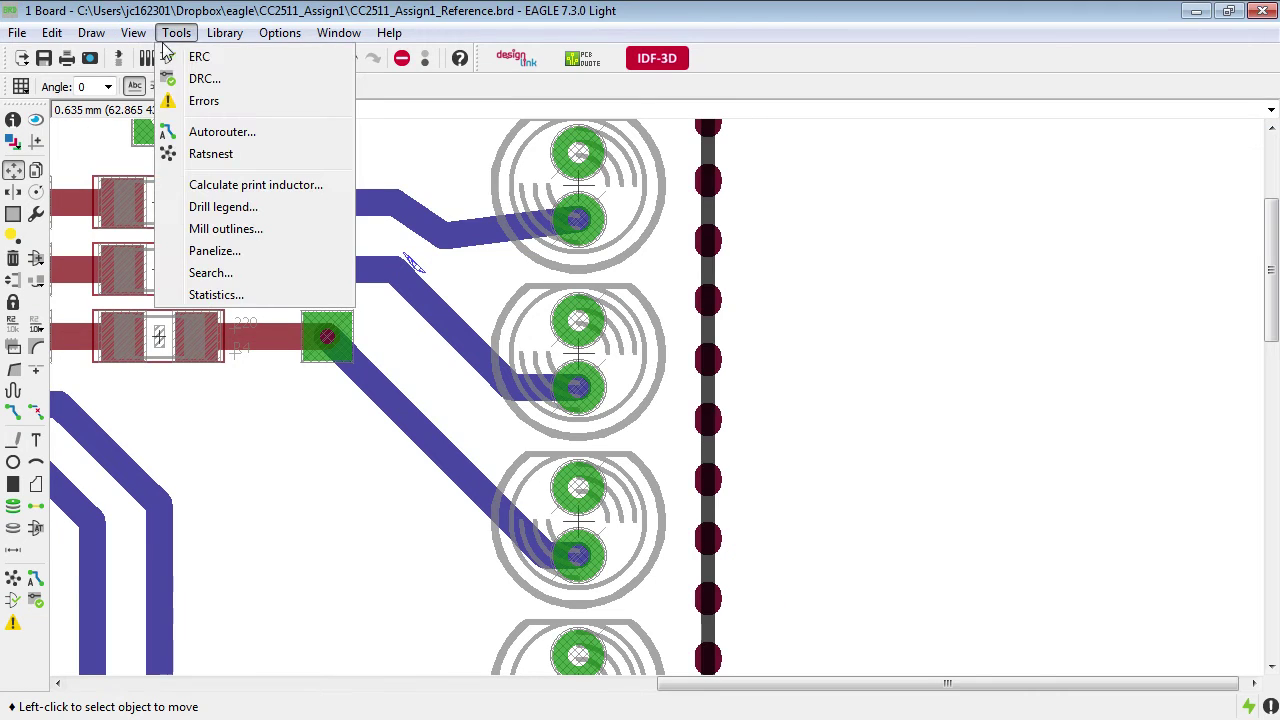
click(204, 78)
click(529, 449)
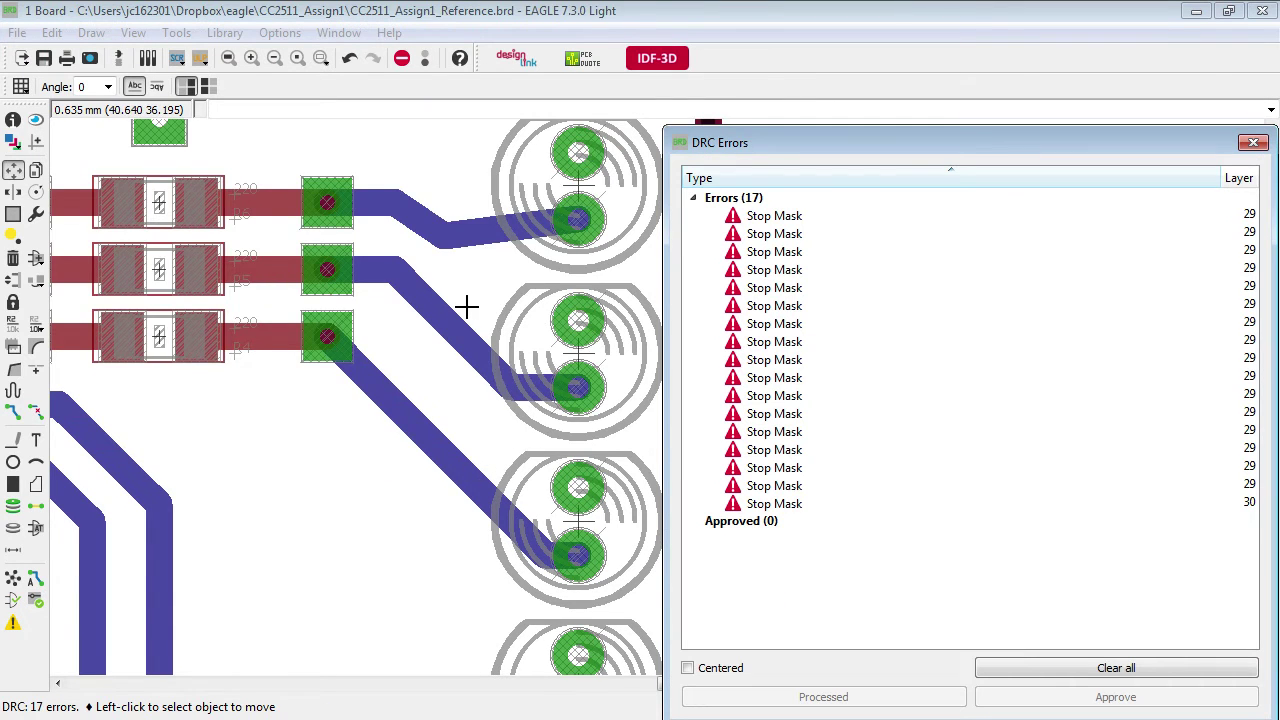
scroll(466, 307, down, 3)
Show the first Stop Mask error on the board and zoom around it
click(840, 222)
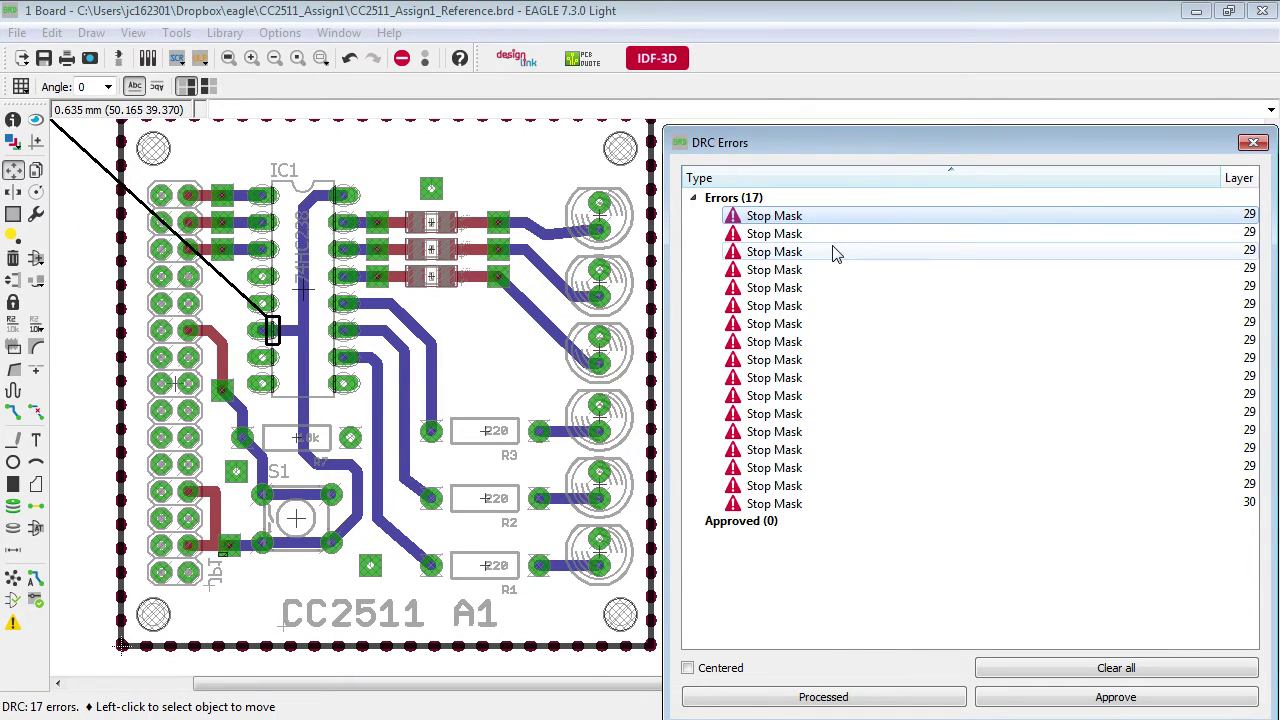
scroll(276, 331, up, 5)
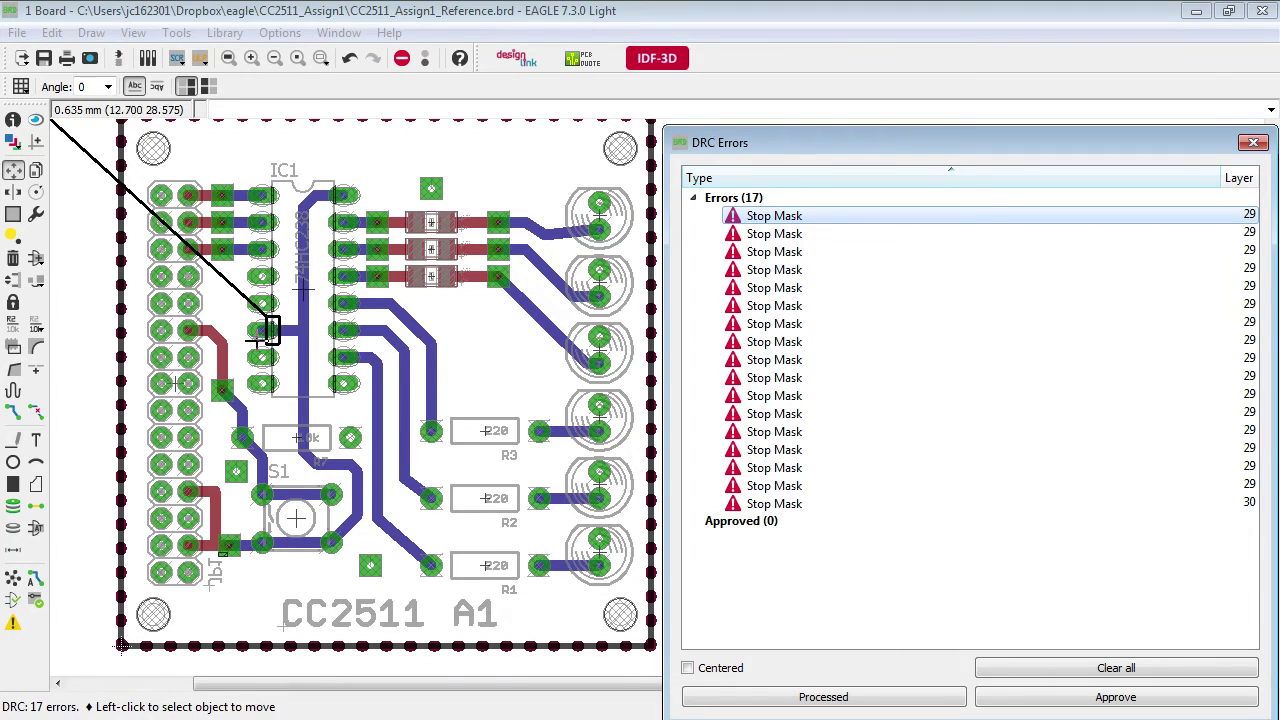
scroll(278, 331, up, 3)
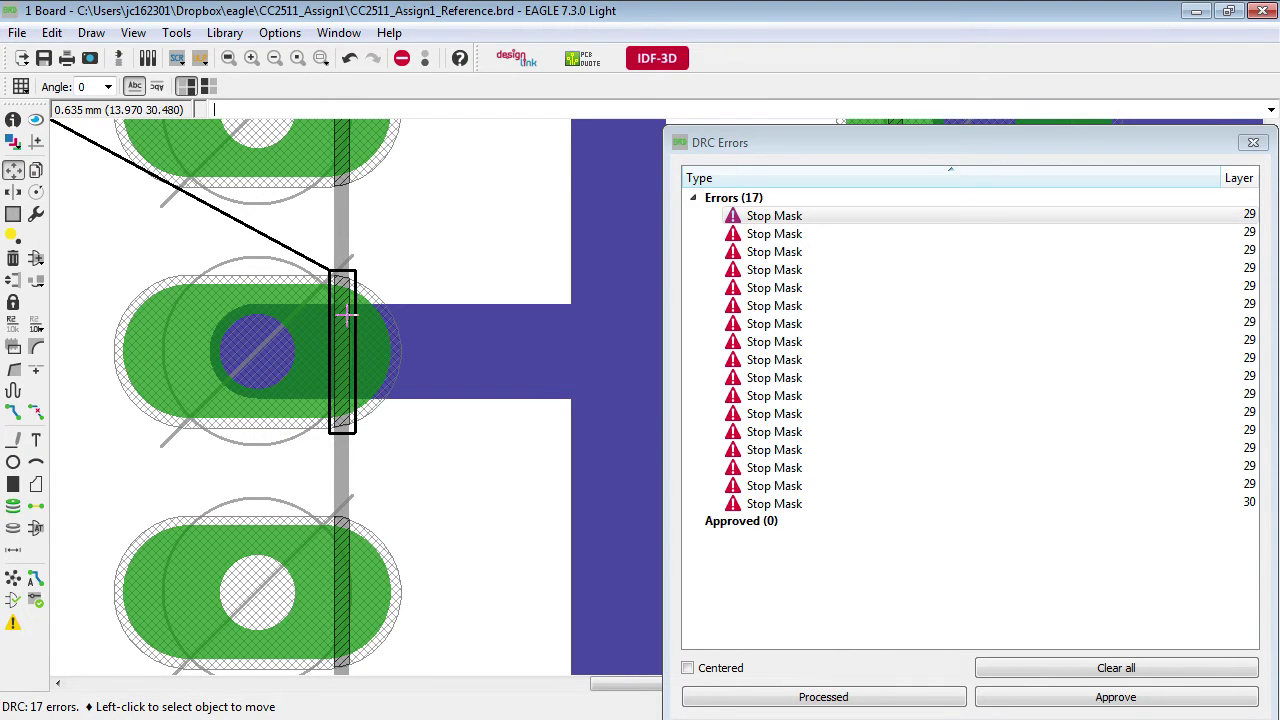
scroll(347, 452, down, 5)
scroll(348, 420, up, 6)
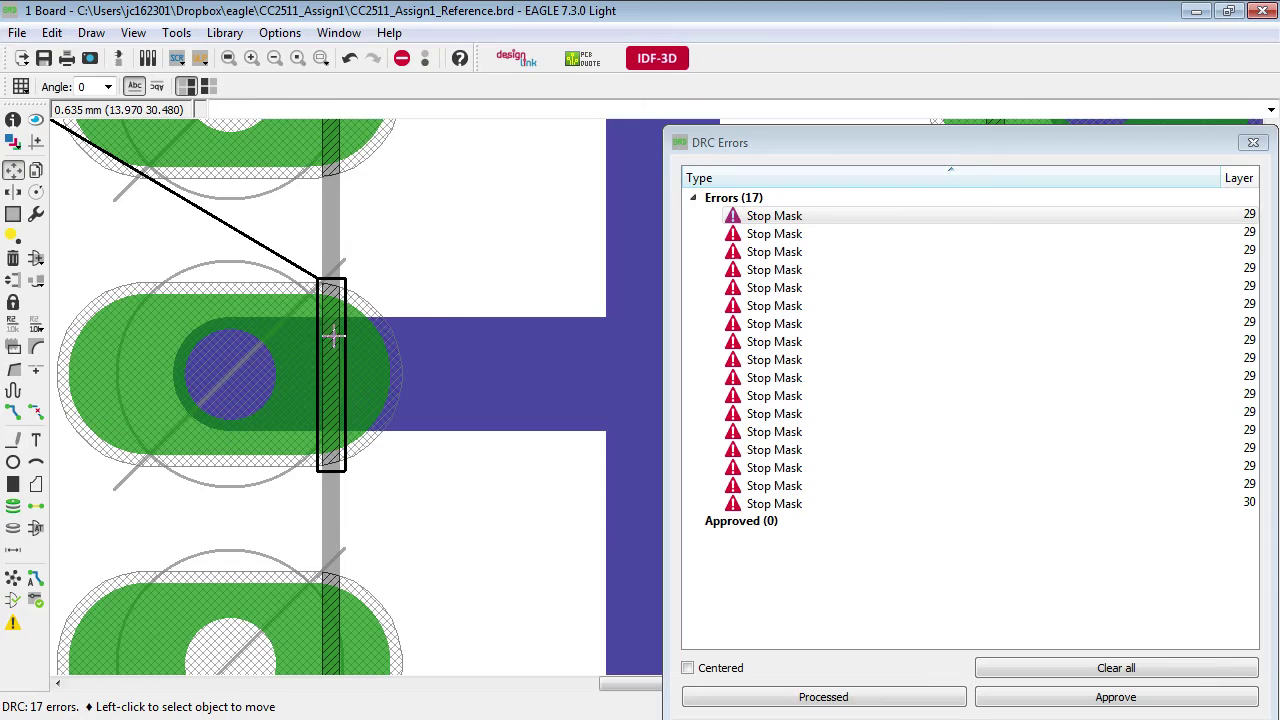
scroll(340, 399, down, 6)
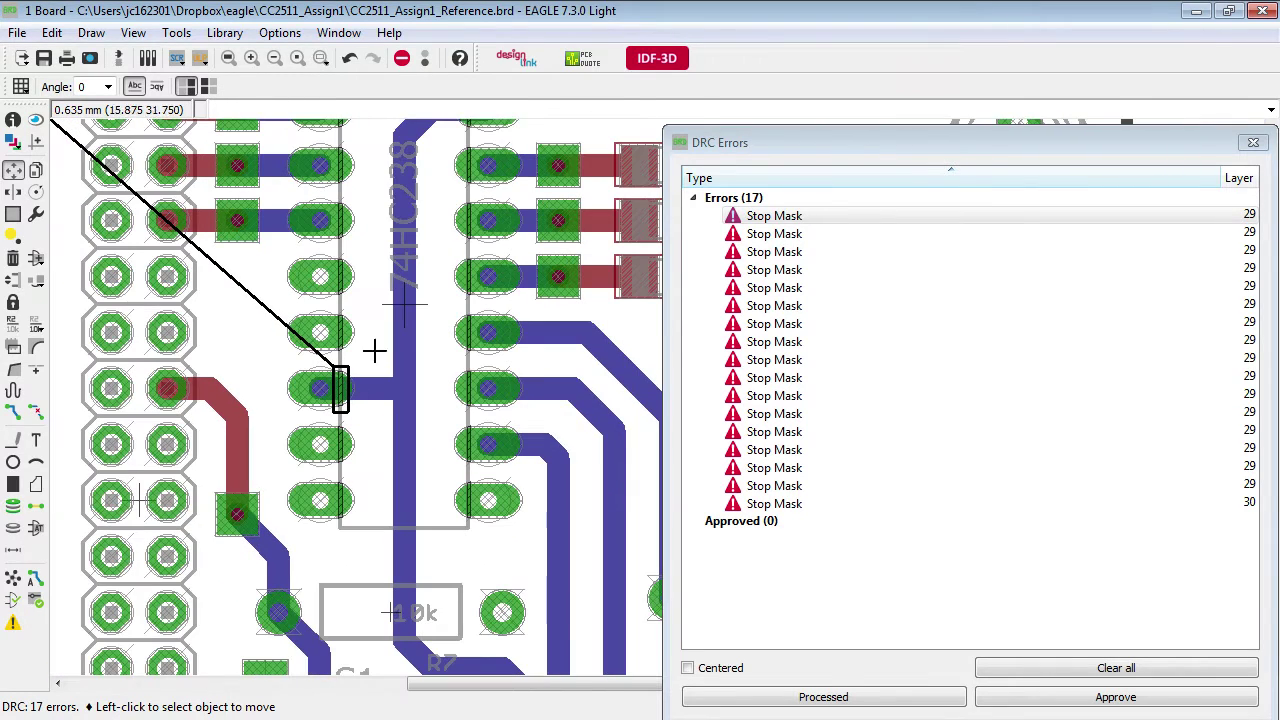
scroll(345, 392, up, 5)
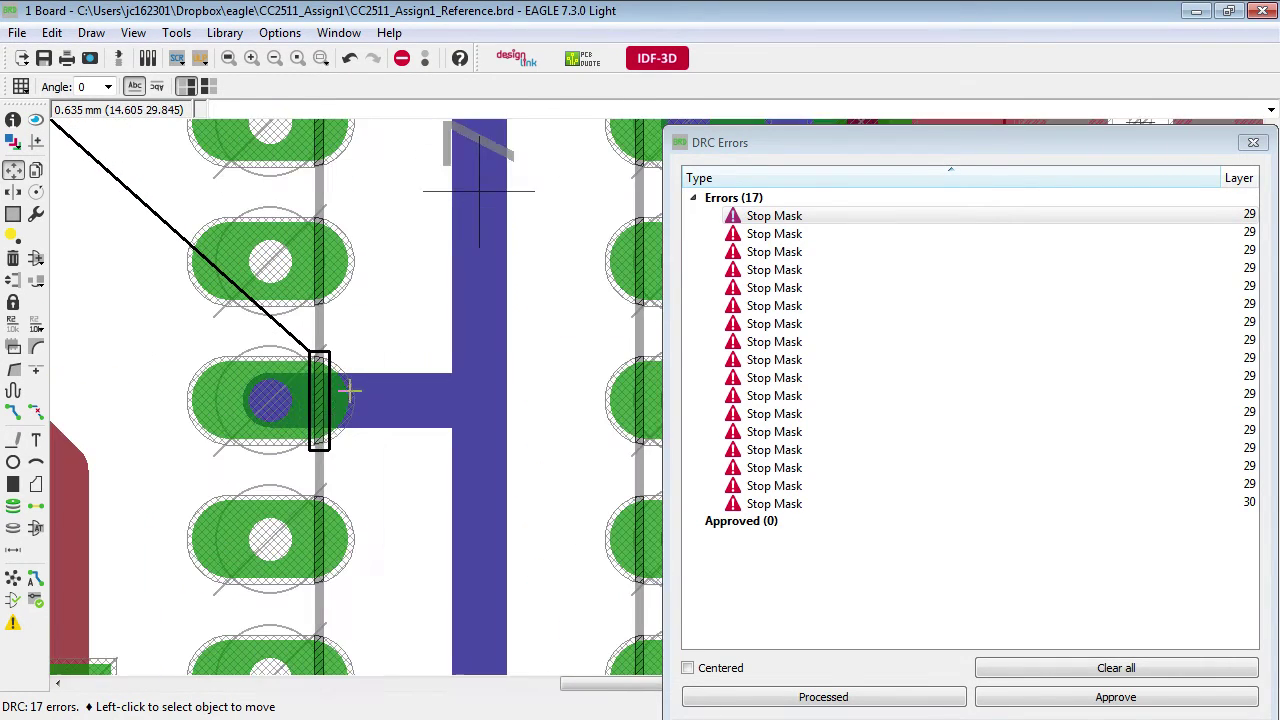
scroll(318, 438, up, 2)
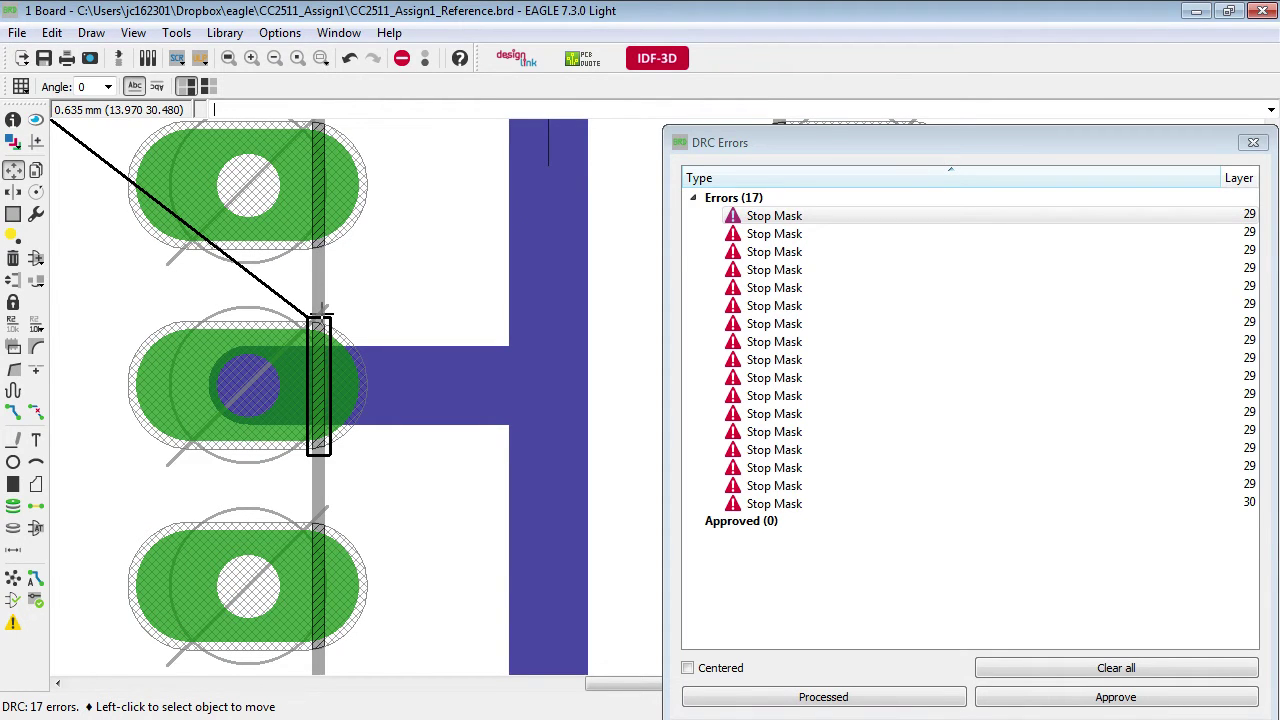
Step down through the Stop Mask rows to the last one, on layer 30
click(843, 234)
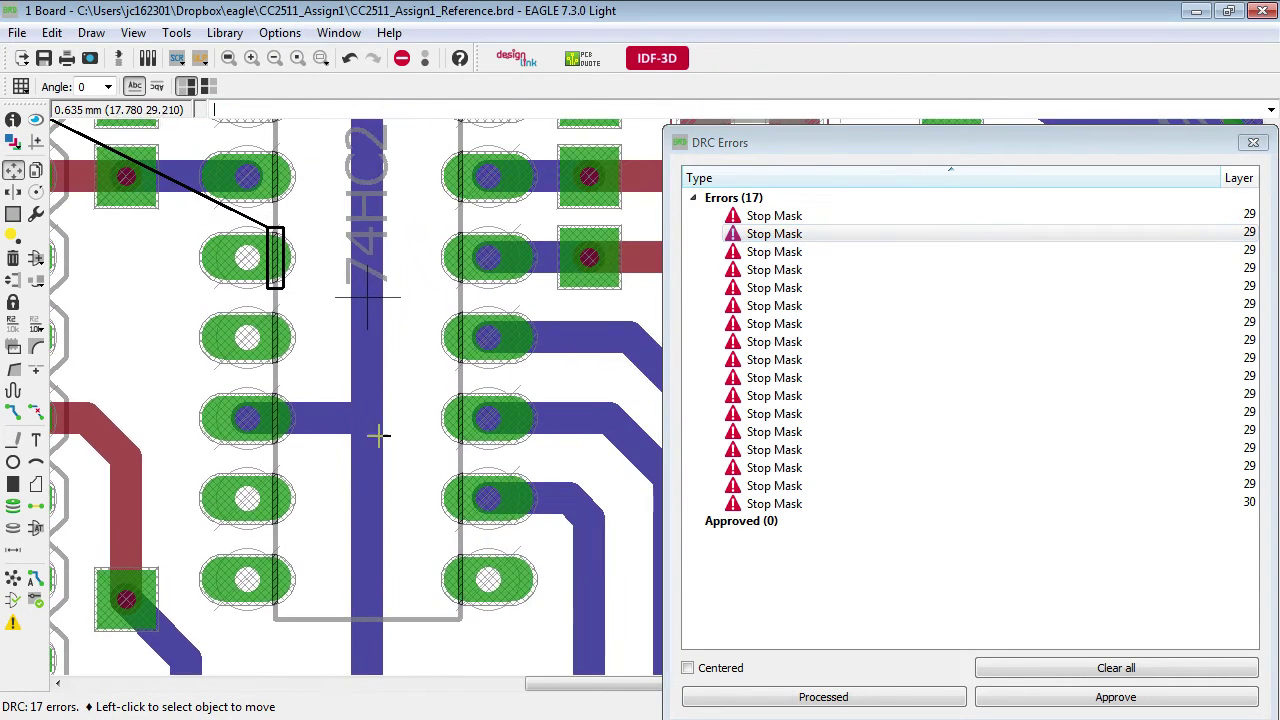
click(815, 252)
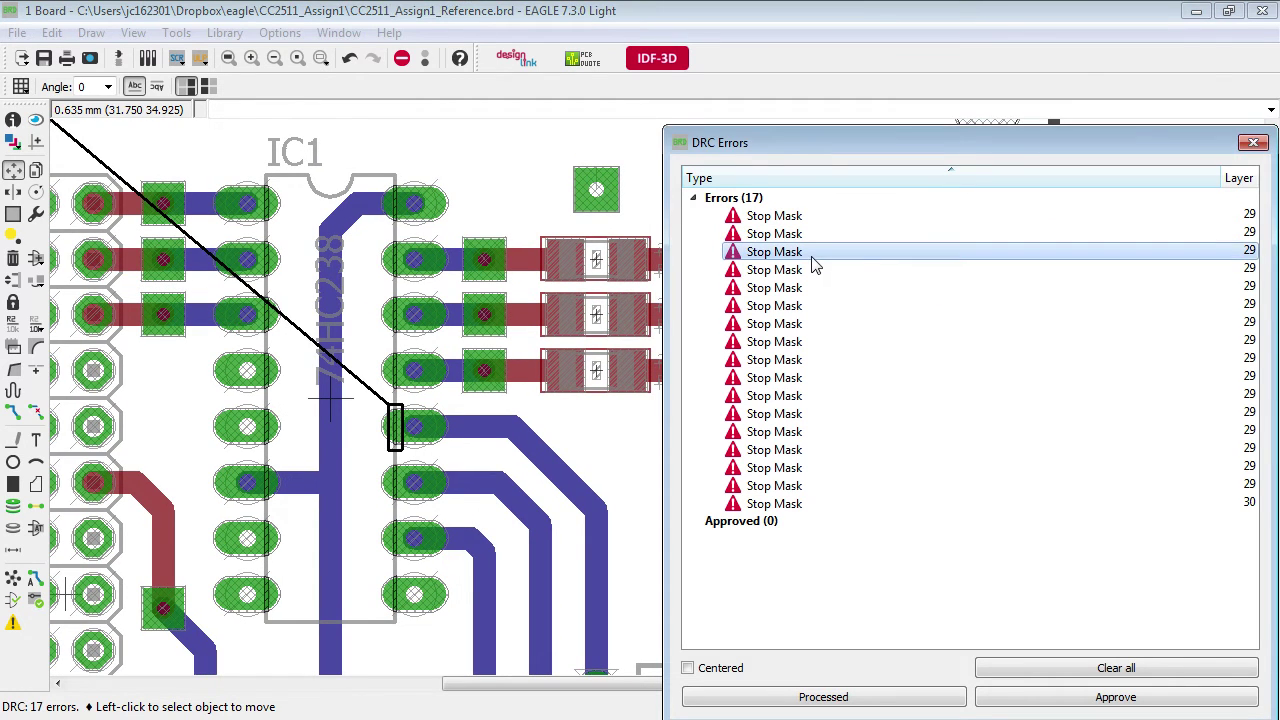
click(808, 272)
click(806, 290)
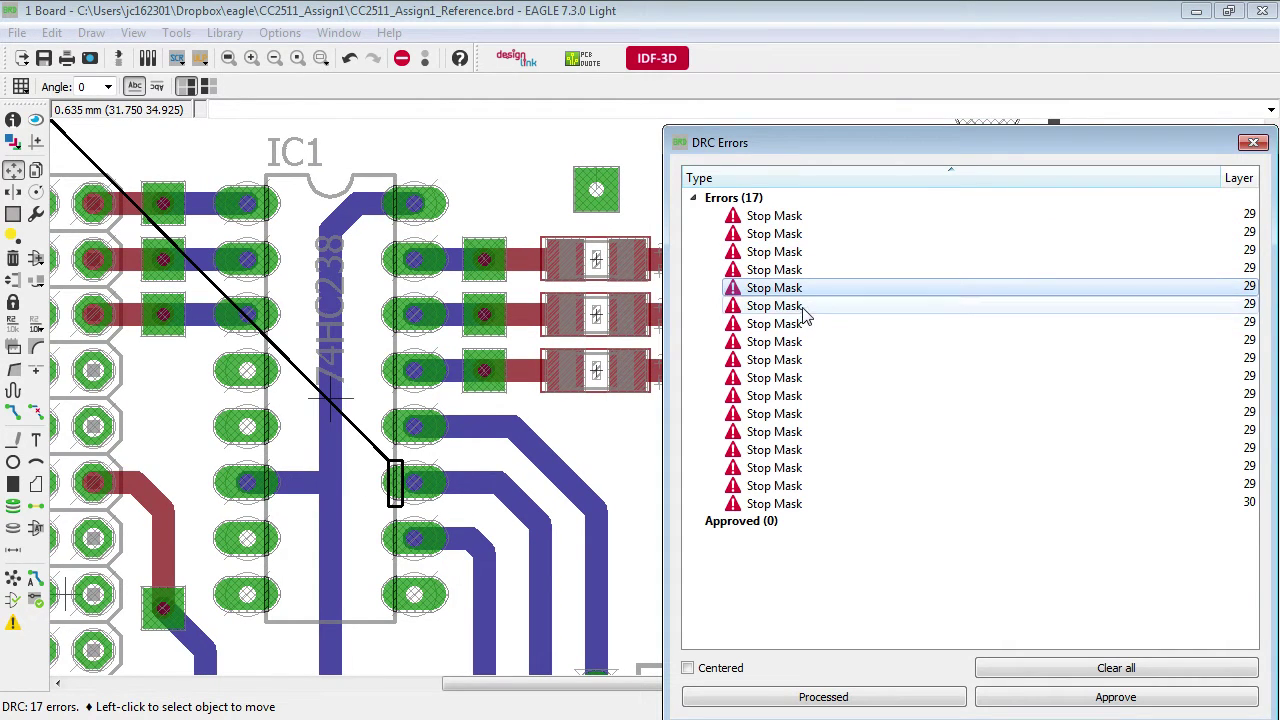
click(804, 308)
click(804, 326)
click(805, 343)
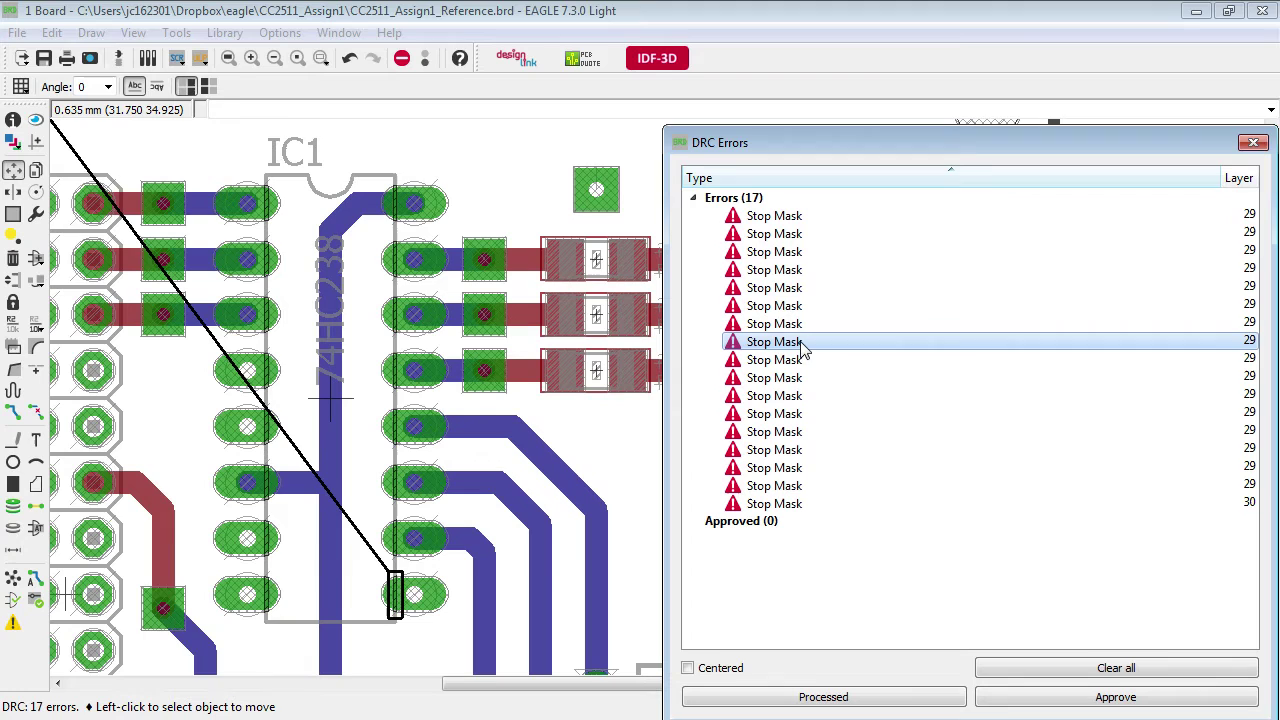
click(804, 361)
click(806, 379)
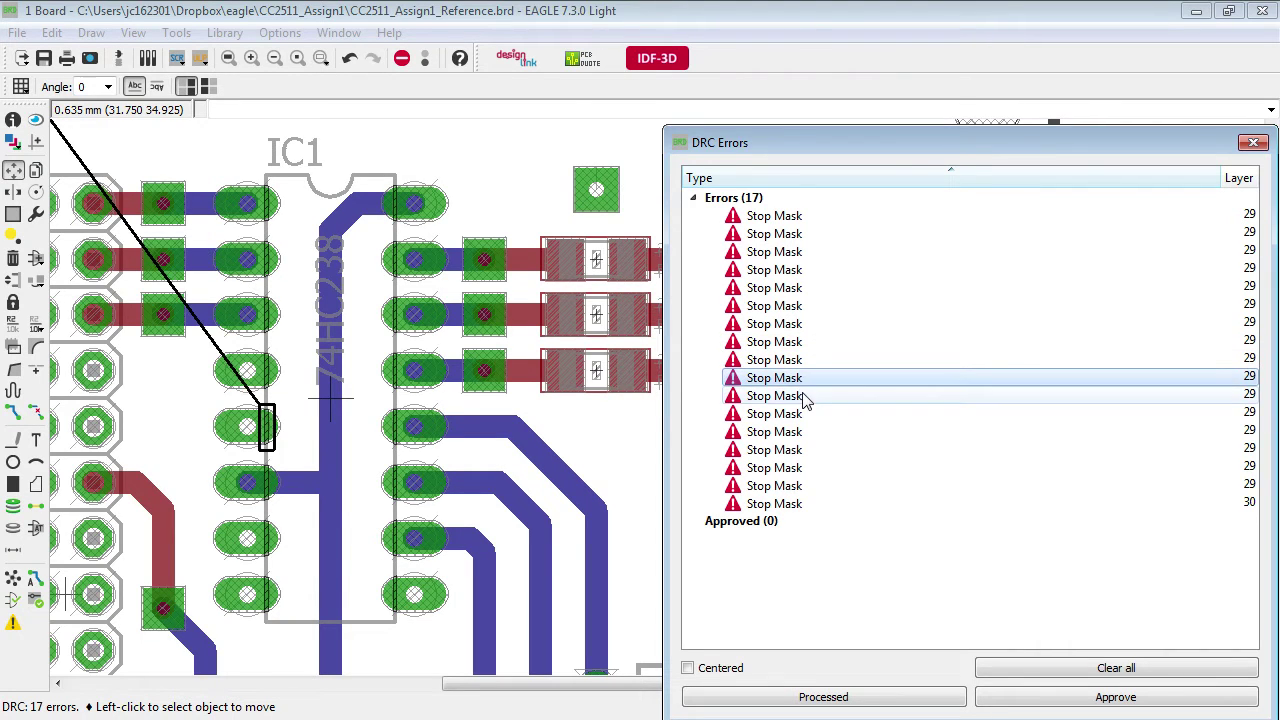
click(805, 396)
click(803, 410)
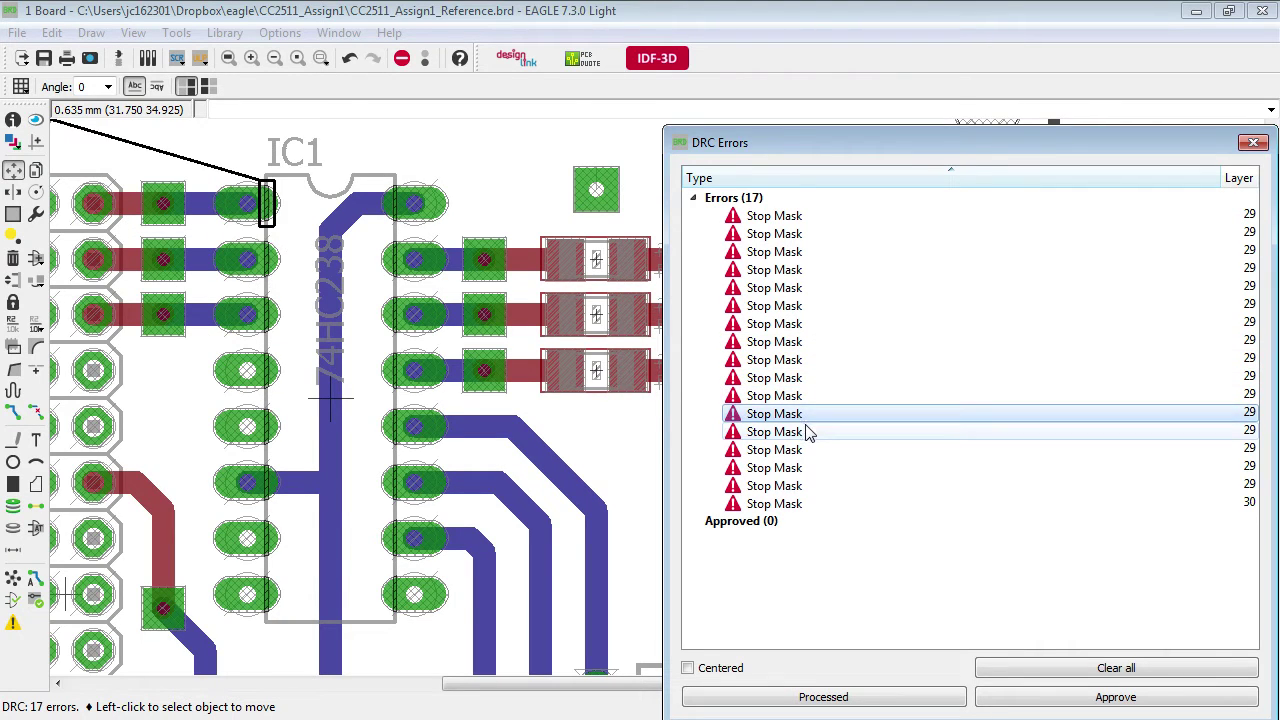
click(808, 432)
click(806, 450)
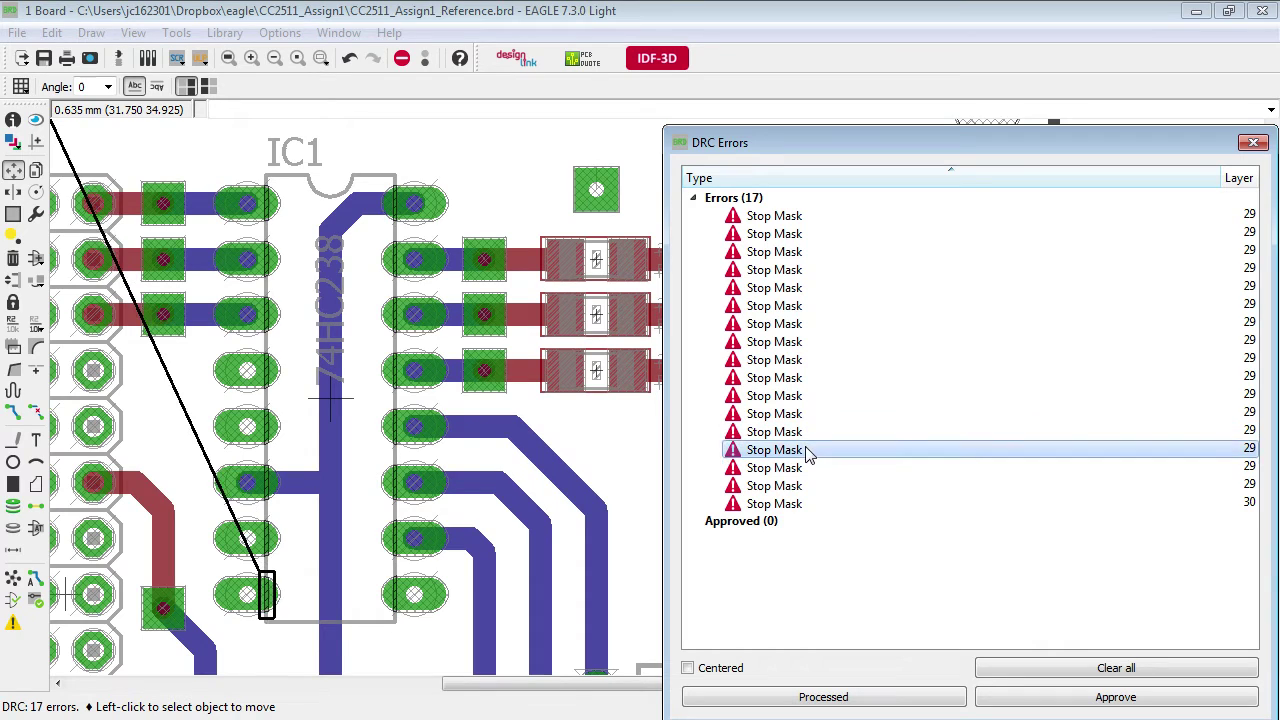
click(807, 468)
click(808, 486)
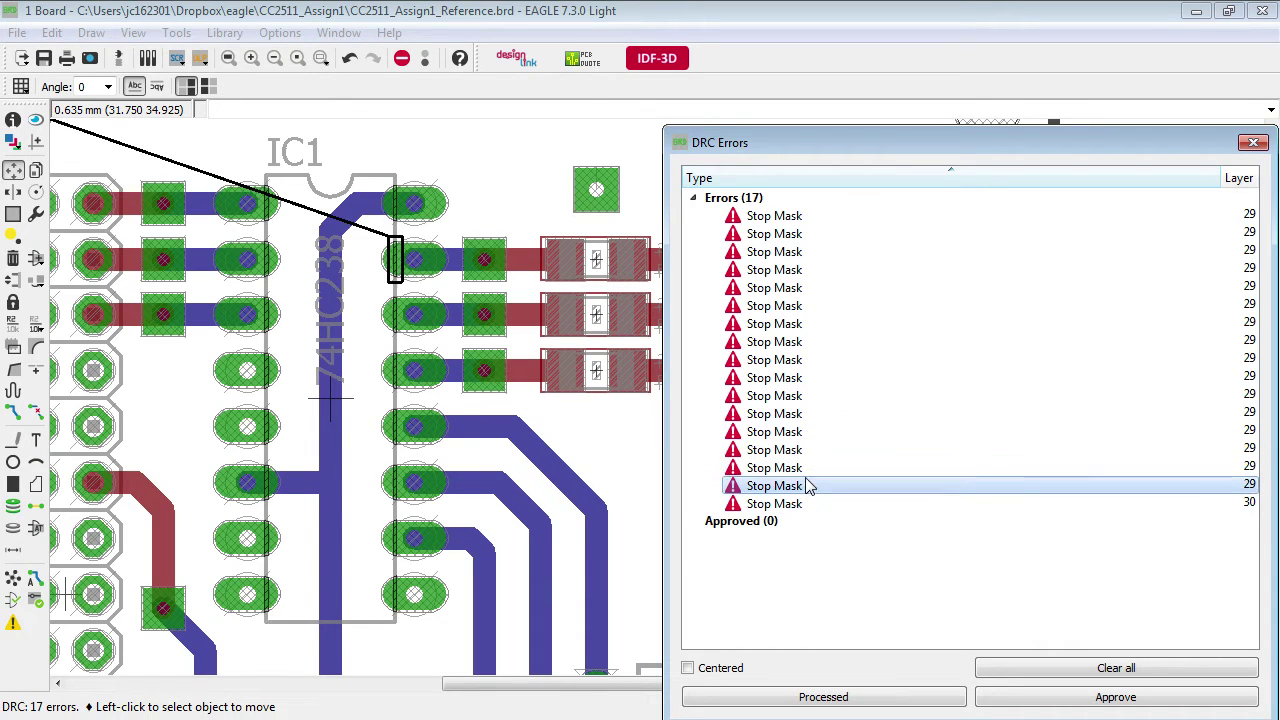
click(808, 504)
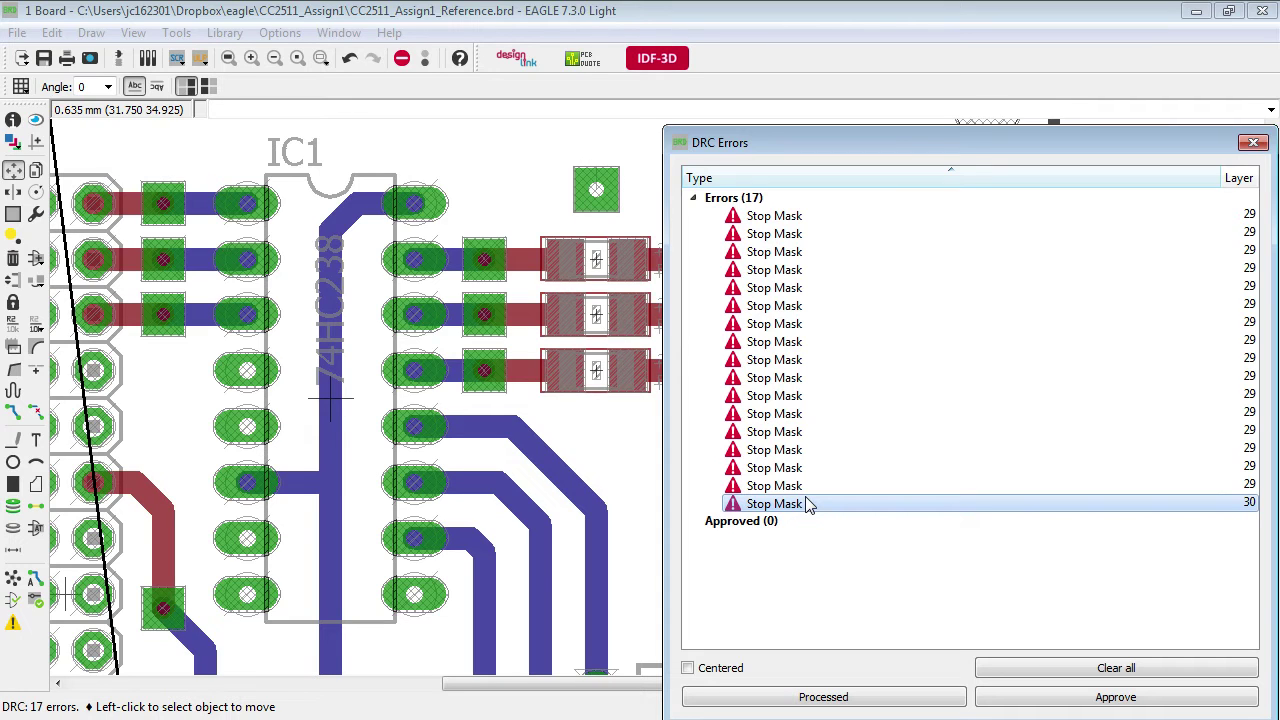
Pan and zoom to the layer-30 error beside S1 and pick up the JP1 label
middle_drag(214, 280, 389, 257)
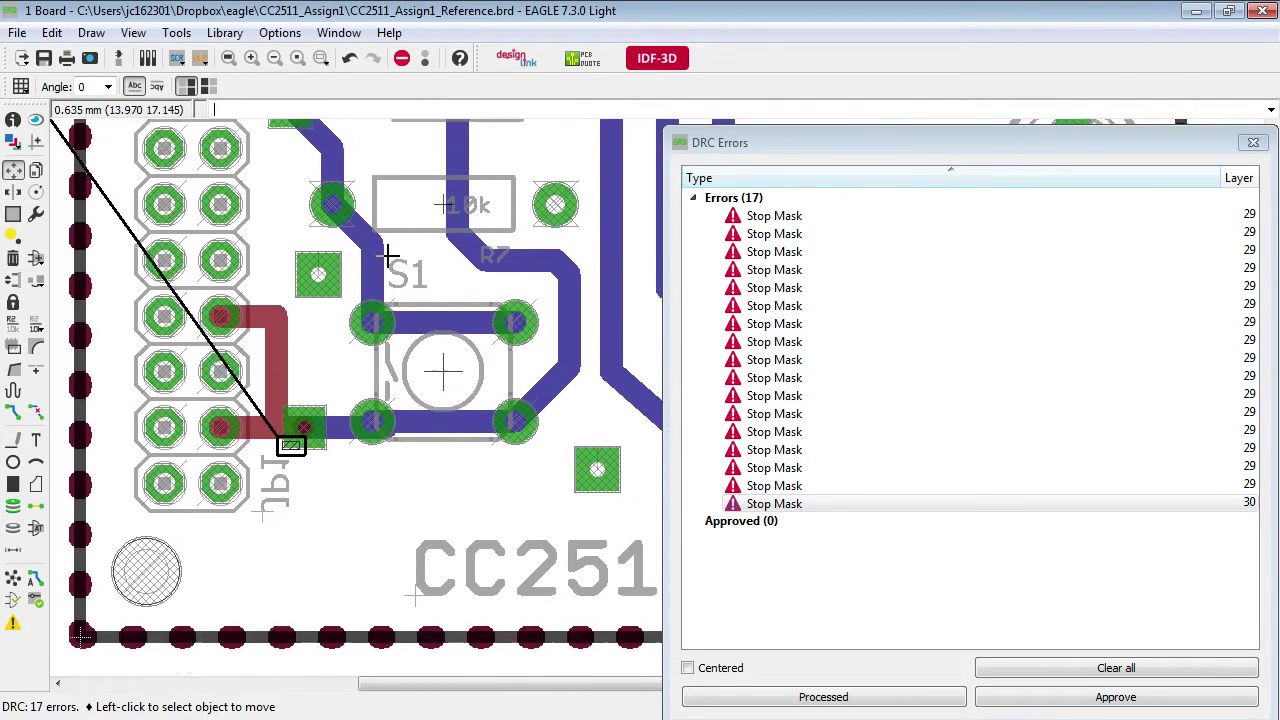
scroll(331, 285, up, 6)
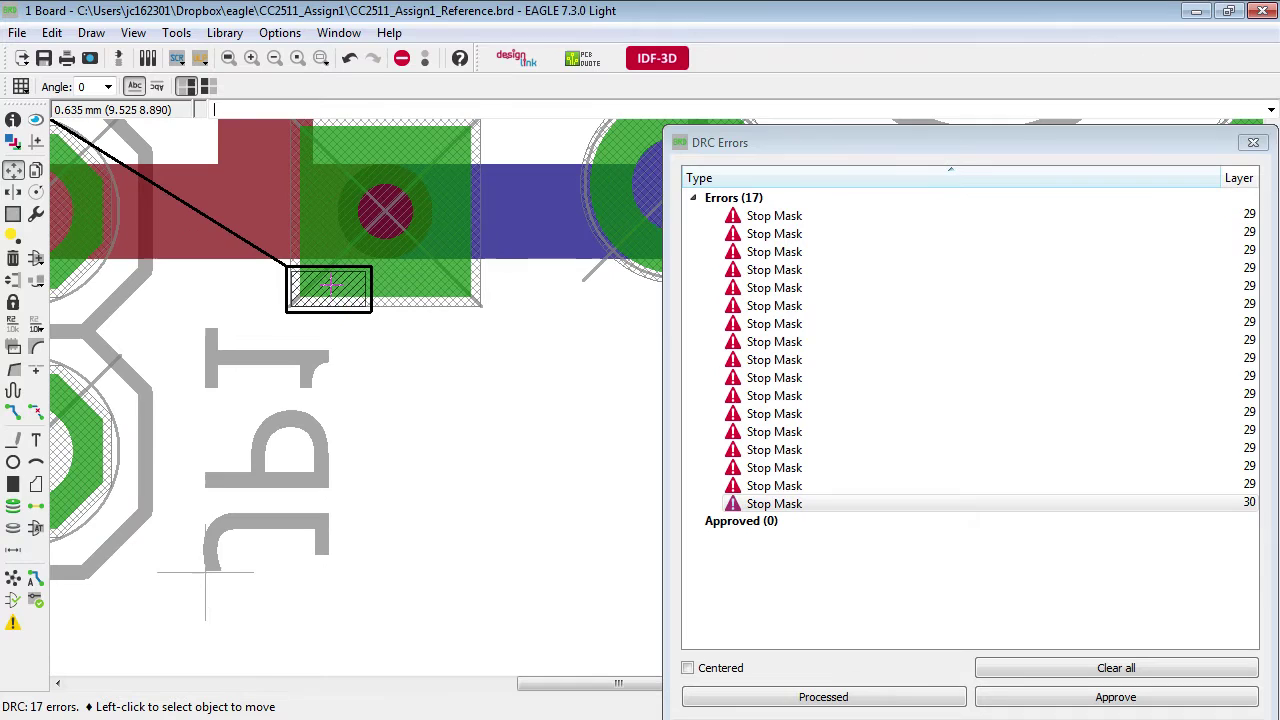
scroll(333, 306, down, 2)
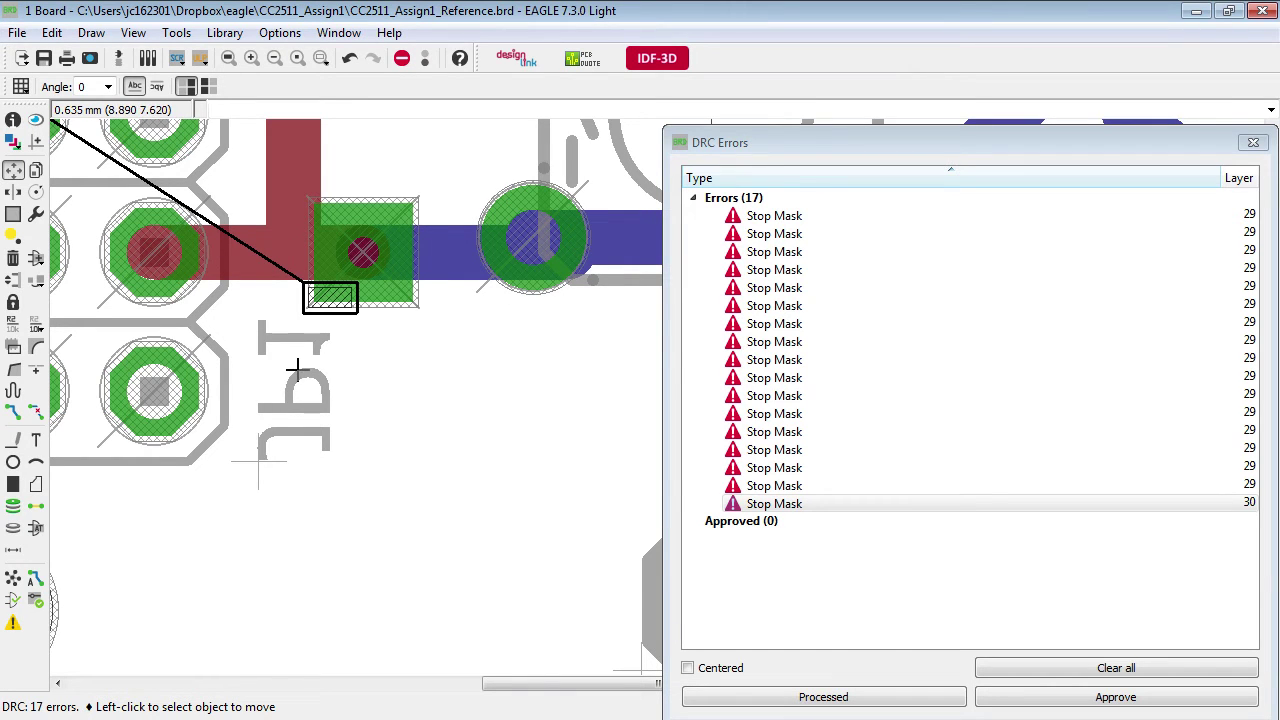
scroll(303, 357, down, 2)
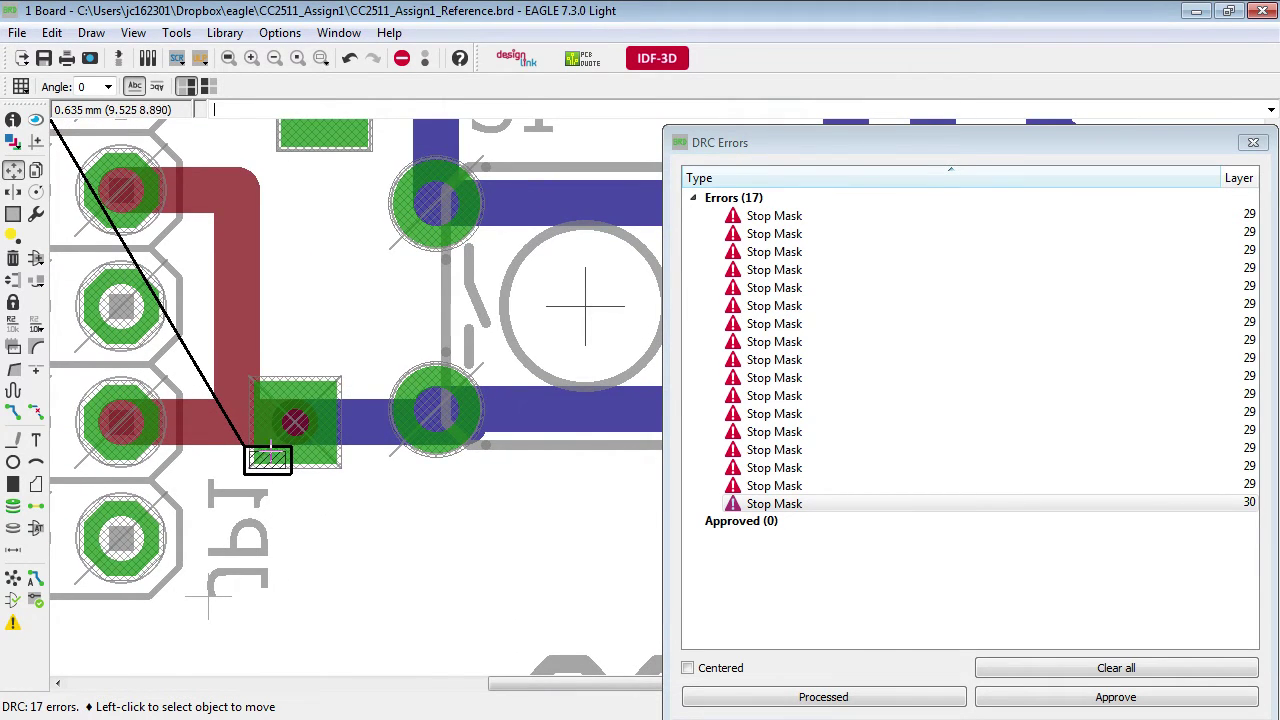
scroll(268, 475, up, 2)
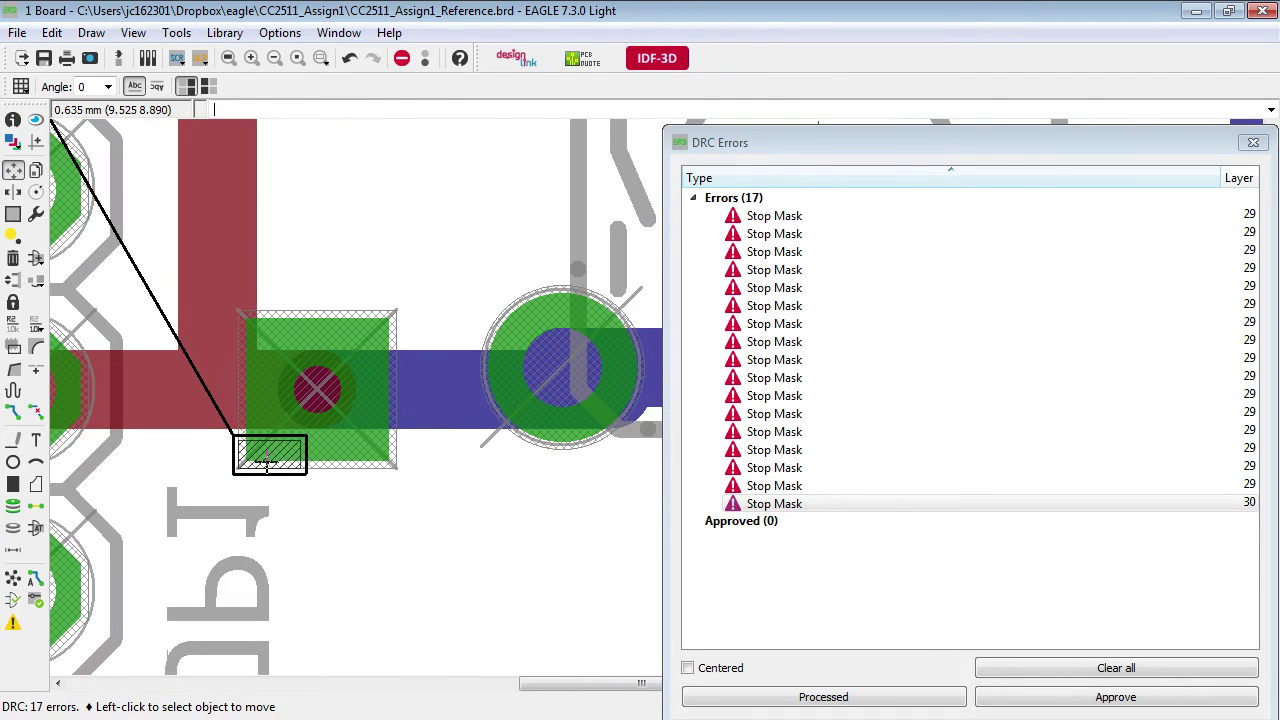
scroll(266, 483, down, 3)
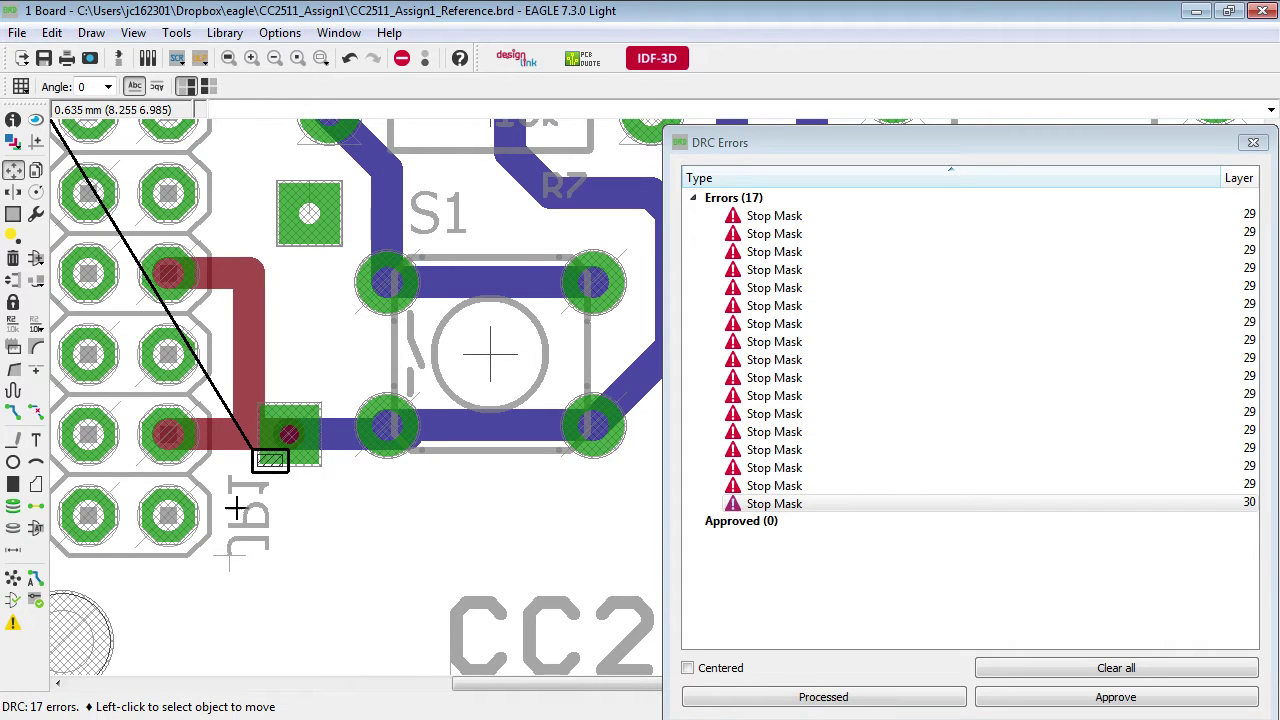
scroll(236, 541, down, 4)
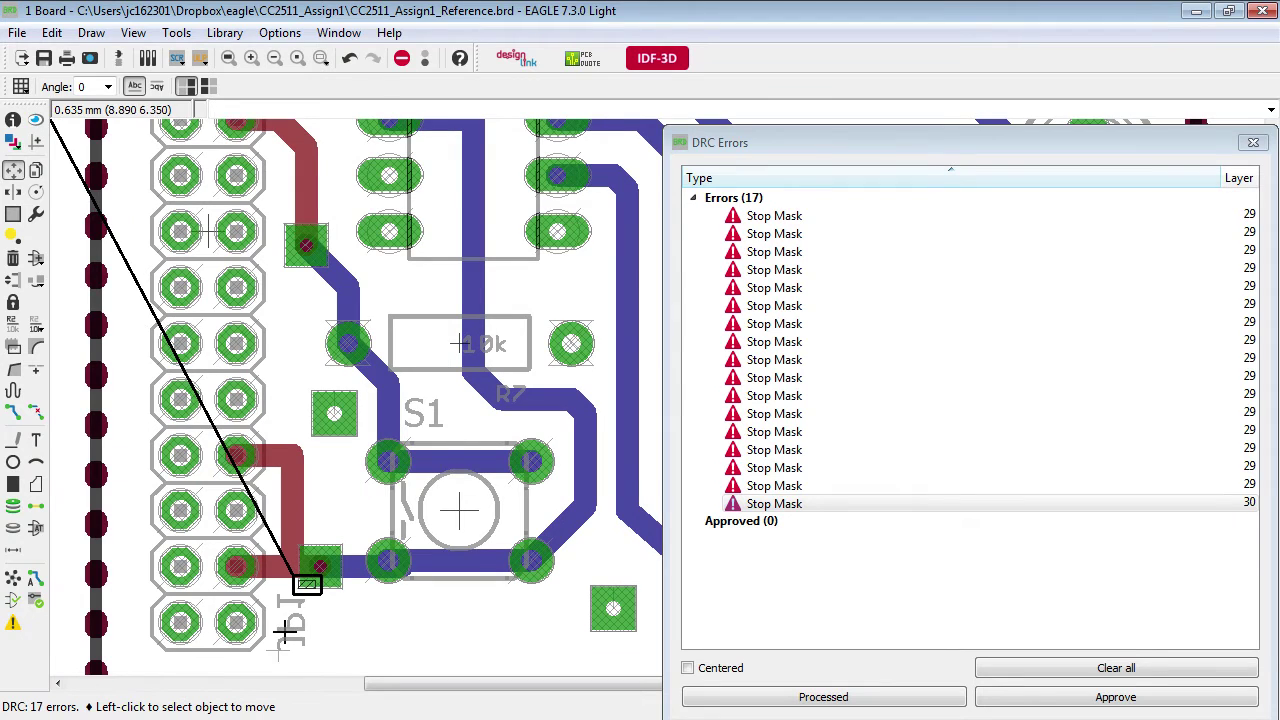
click(284, 630)
Rotate the JP1 name label to 90° and drop it below the pad
scroll(280, 650, up, 3)
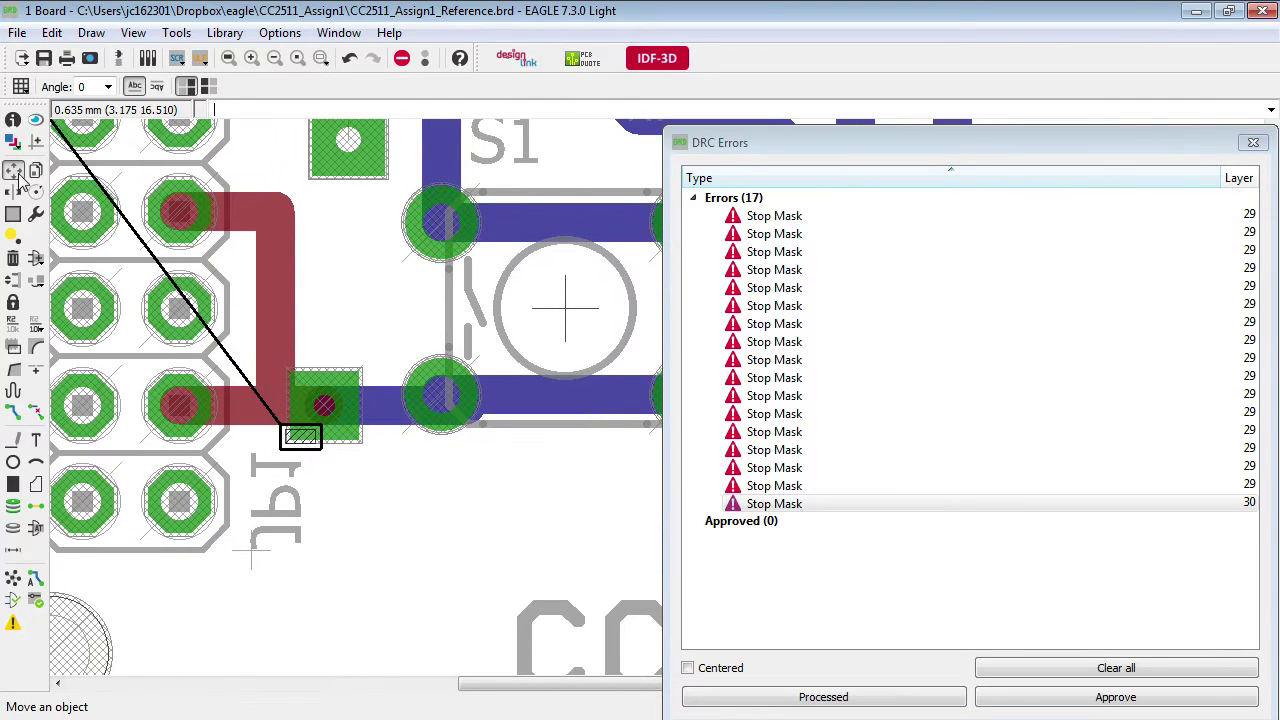
click(254, 555)
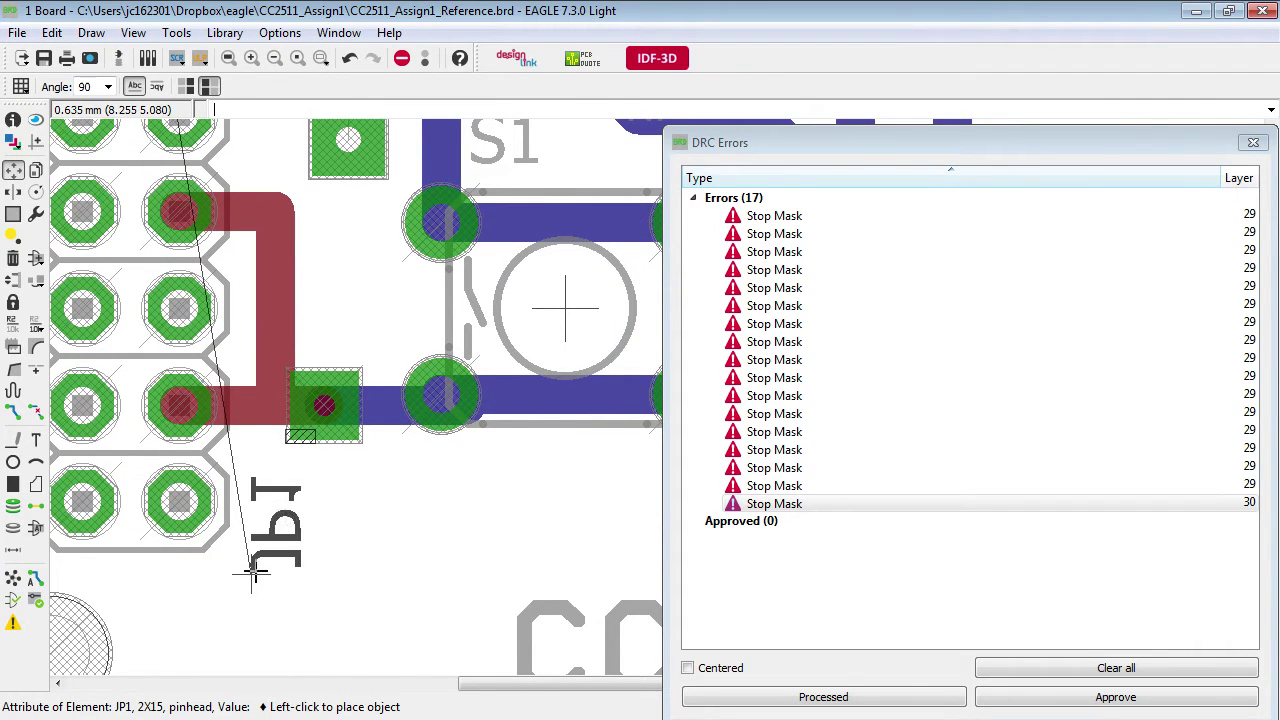
click(253, 573)
scroll(255, 565, down, 3)
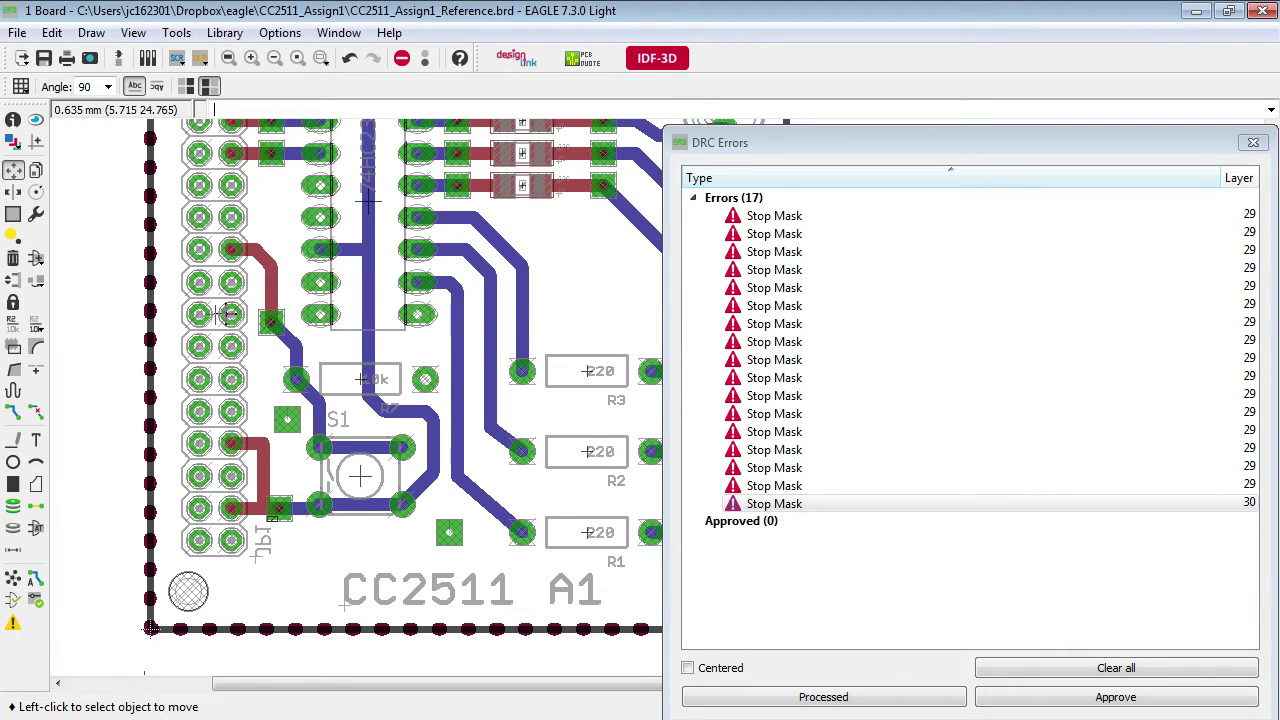
Inspect JP1's element properties with the Info tool and close them with OK
click(14, 120)
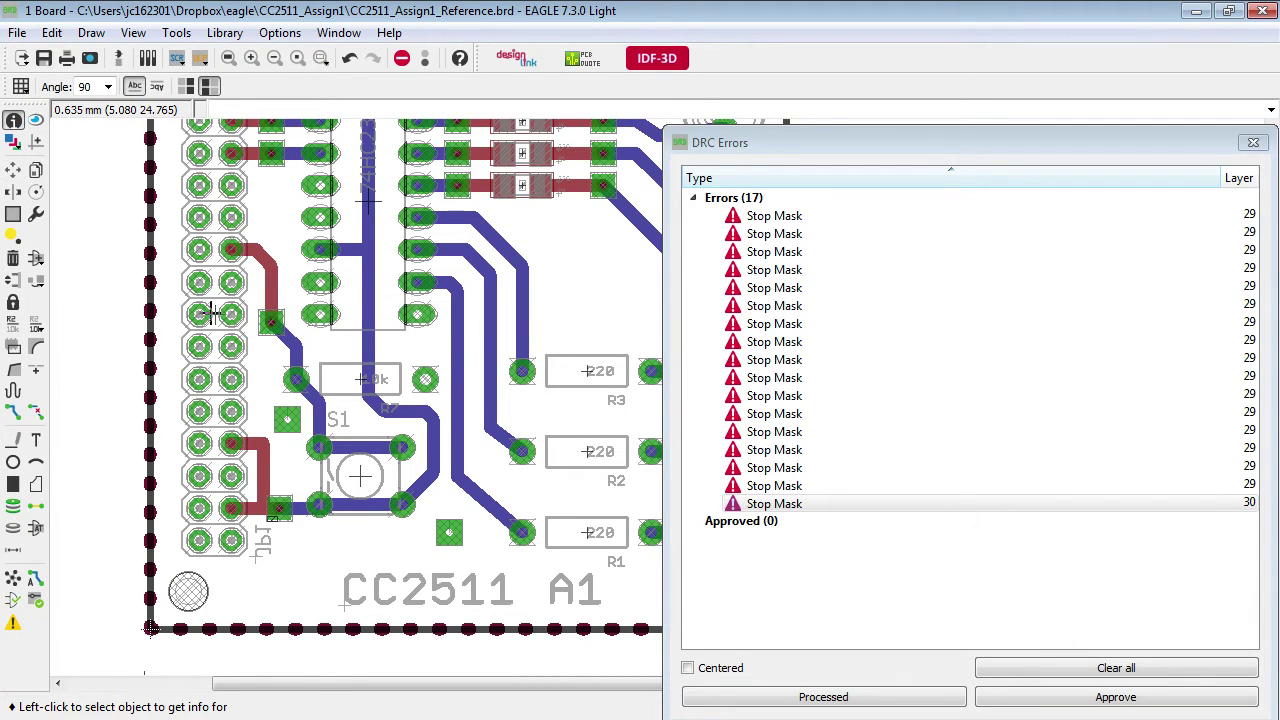
click(214, 314)
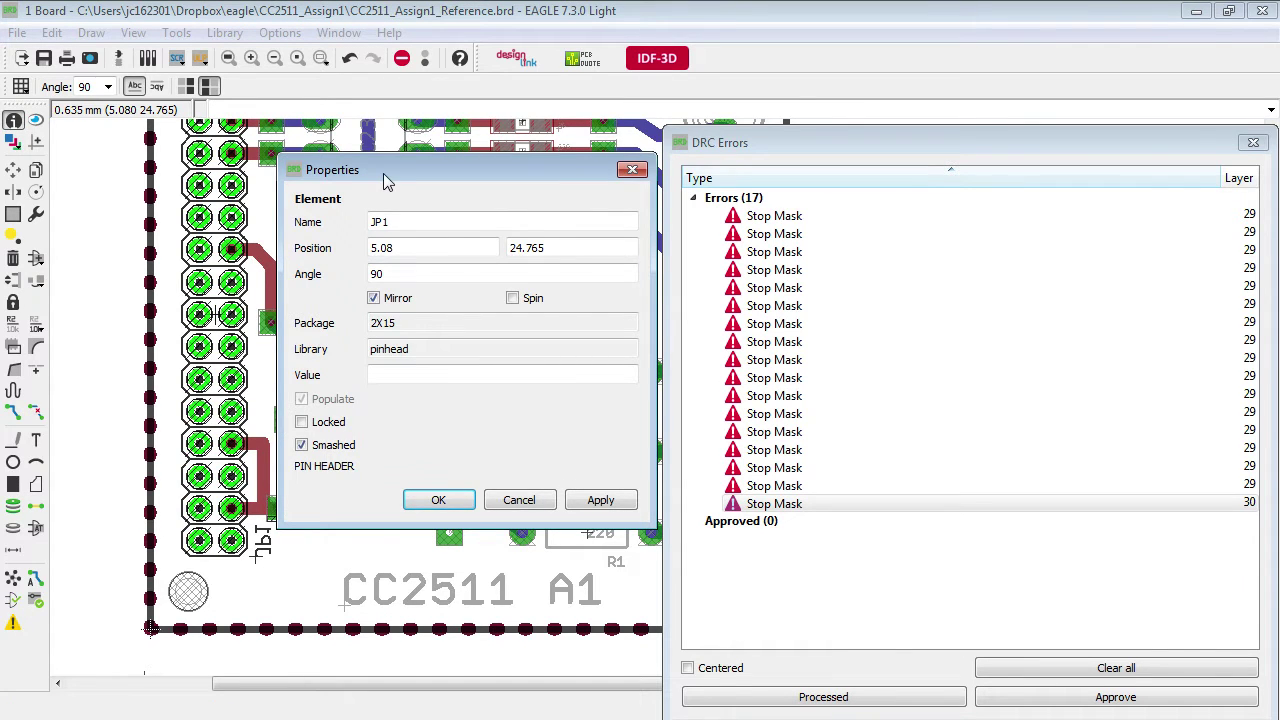
click(519, 500)
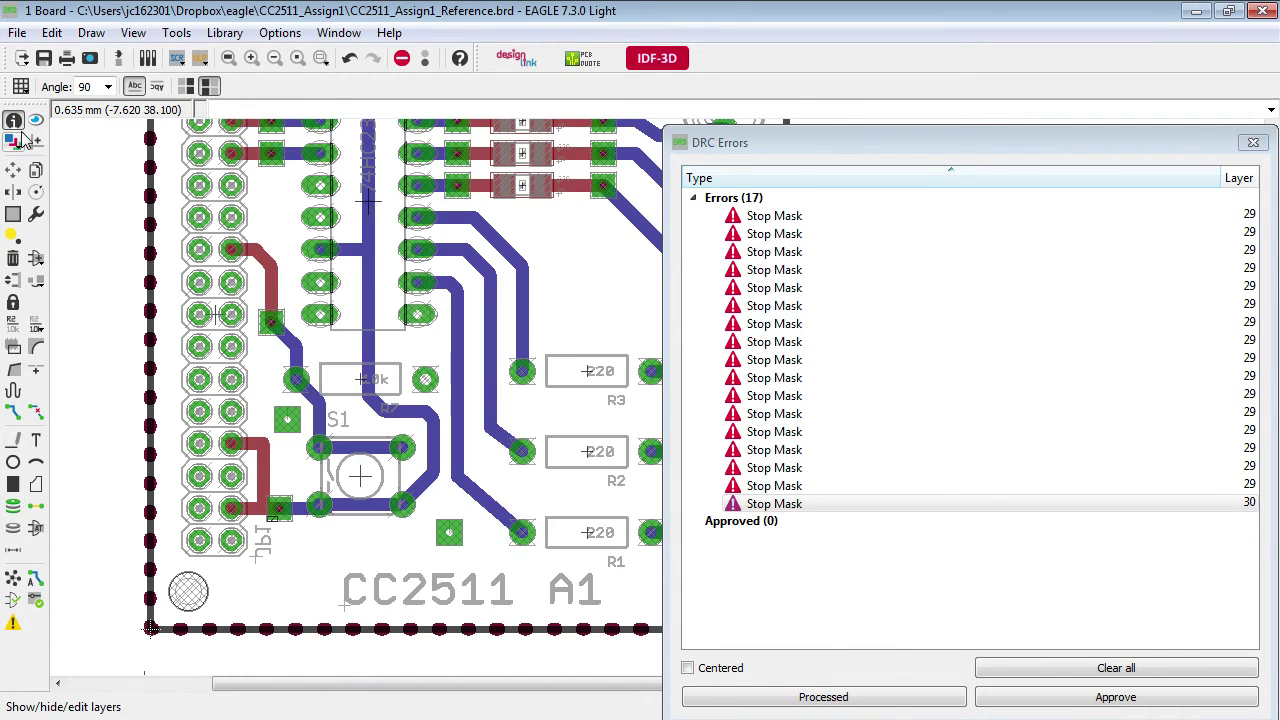
click(214, 314)
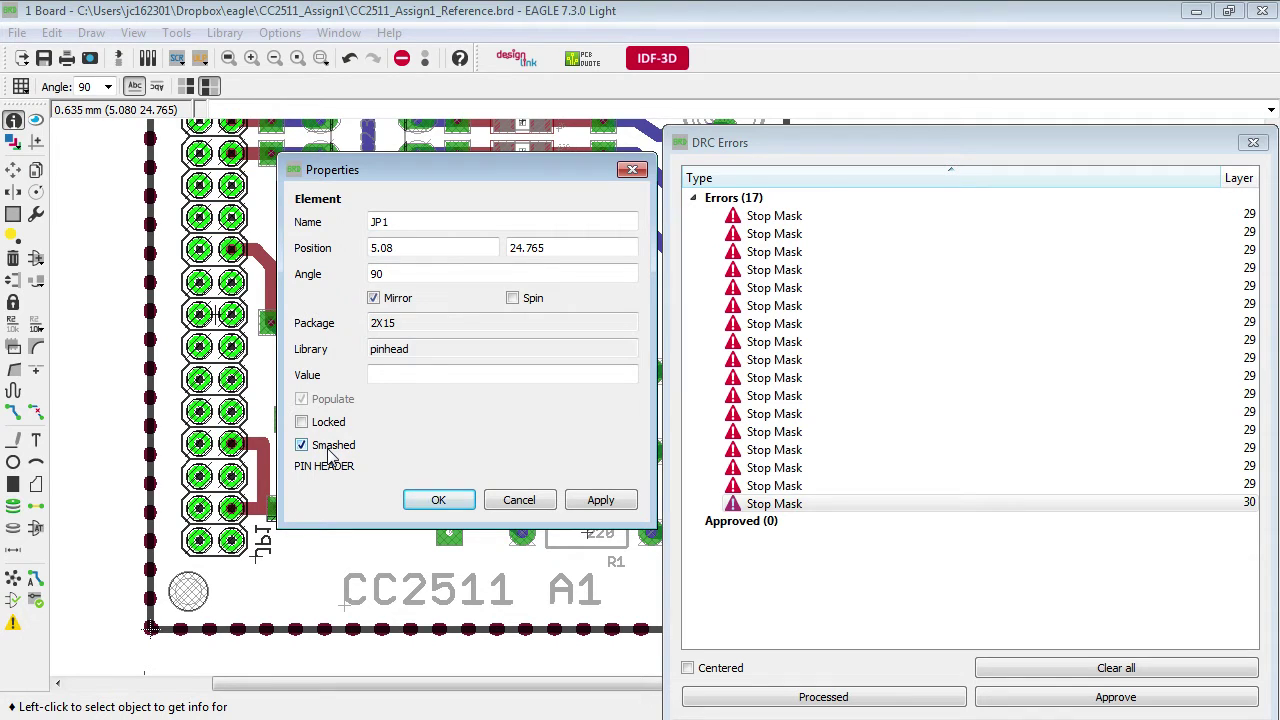
click(437, 502)
Move the JP1 label lower, further from the pad
scroll(260, 560, up, 5)
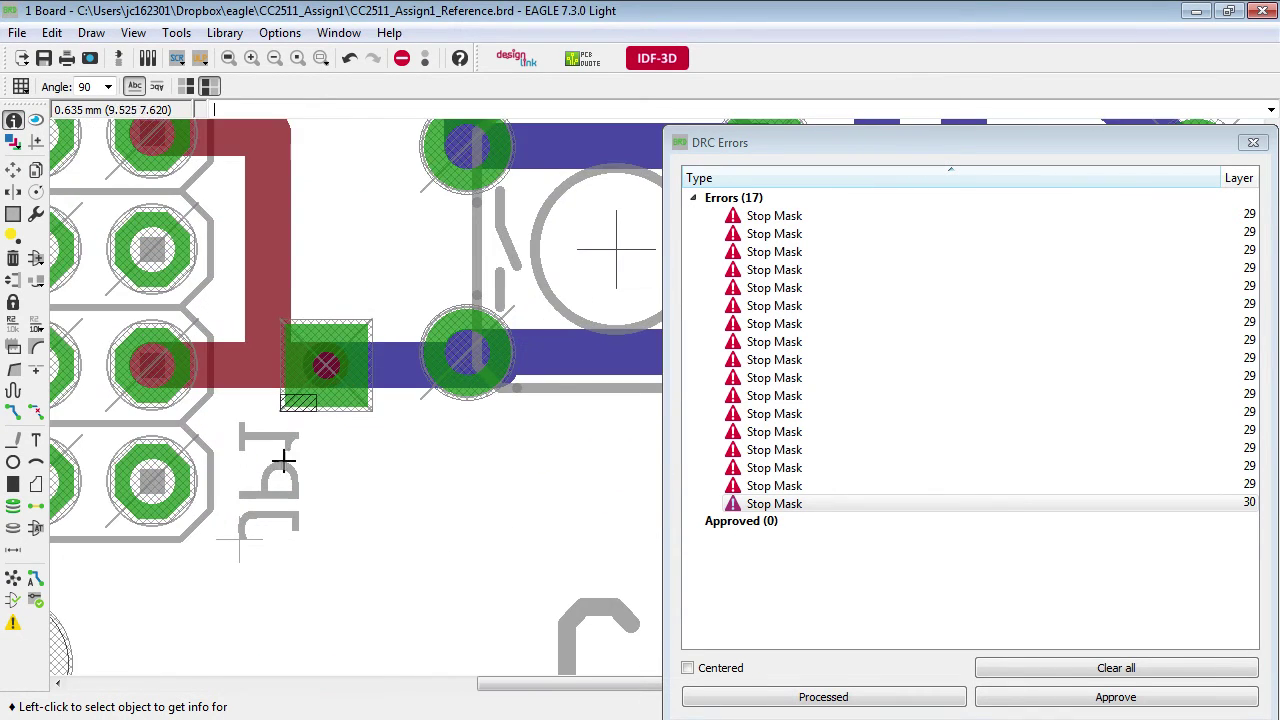
key(F7)
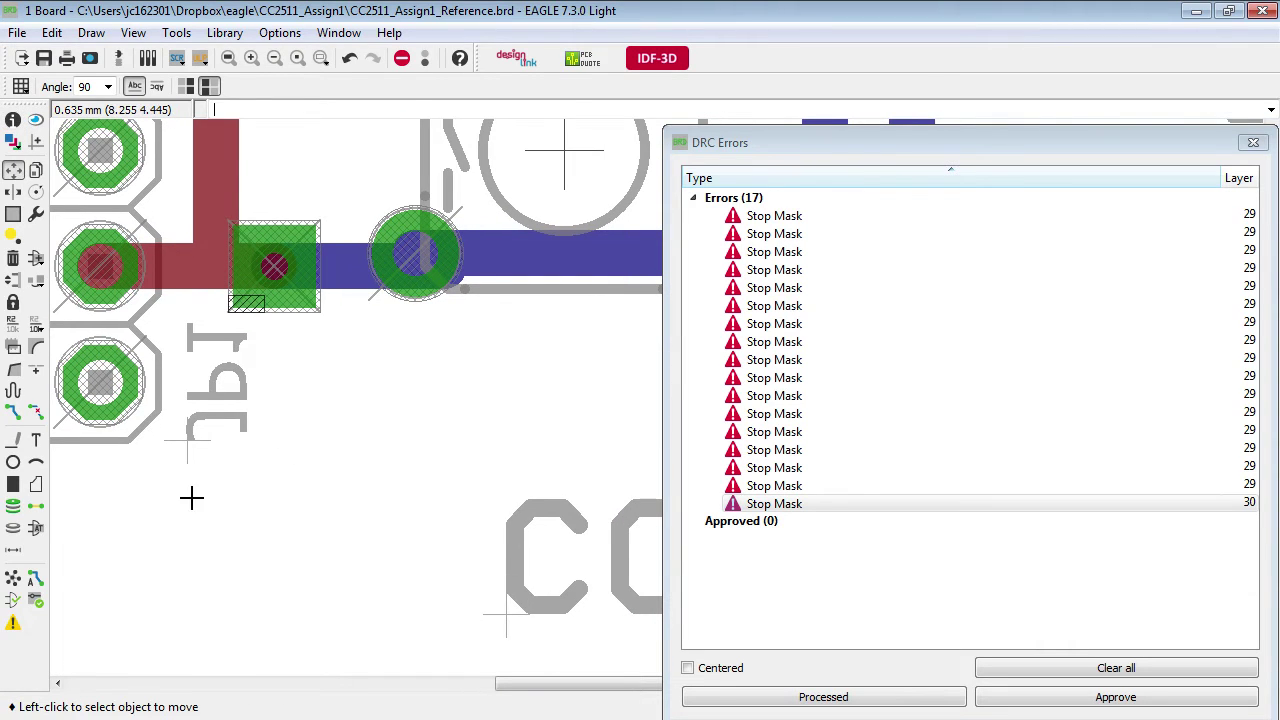
click(187, 447)
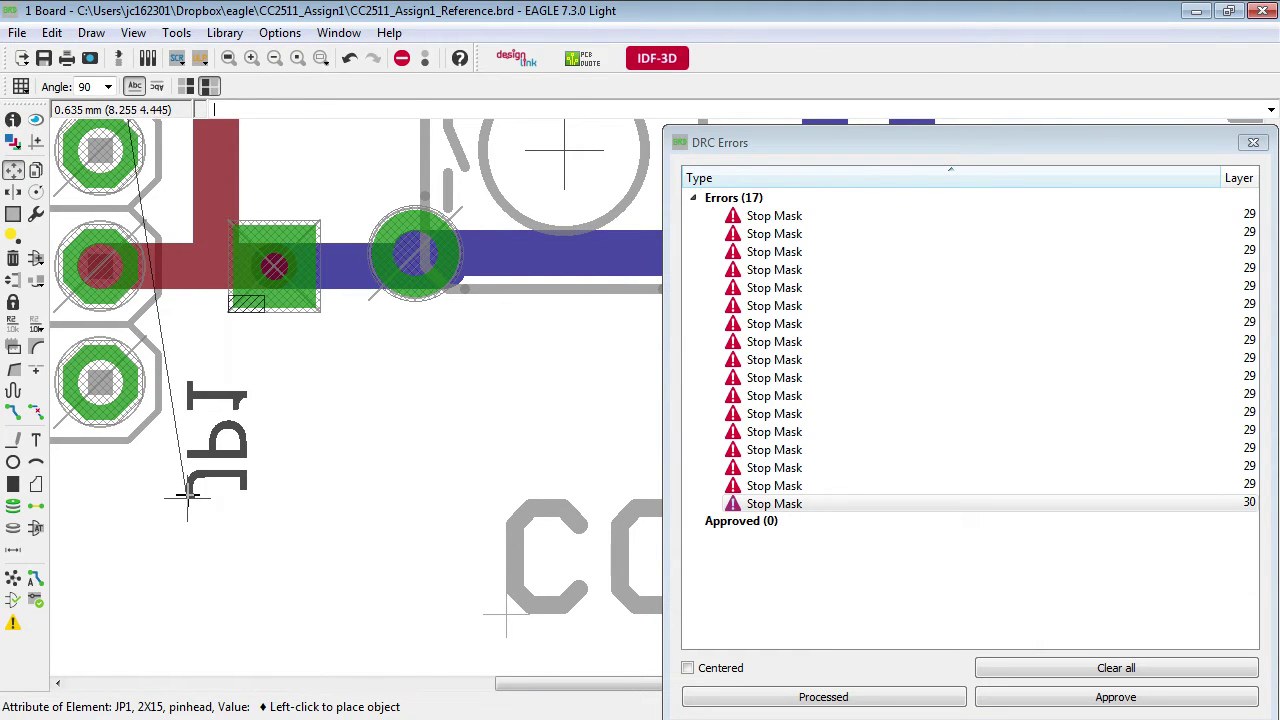
click(187, 494)
scroll(297, 420, down, 5)
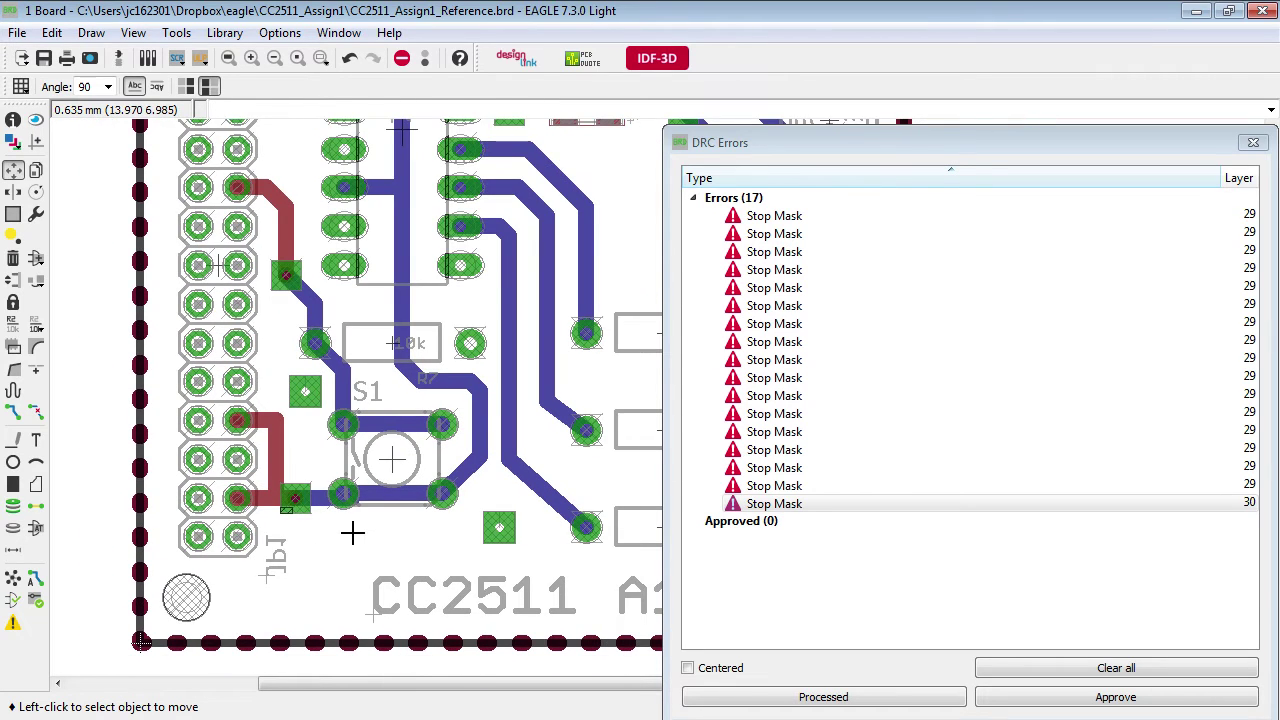
Close the DRC Errors list and rerun the design rule check
click(1253, 142)
click(133, 32)
mouse_move(176, 32)
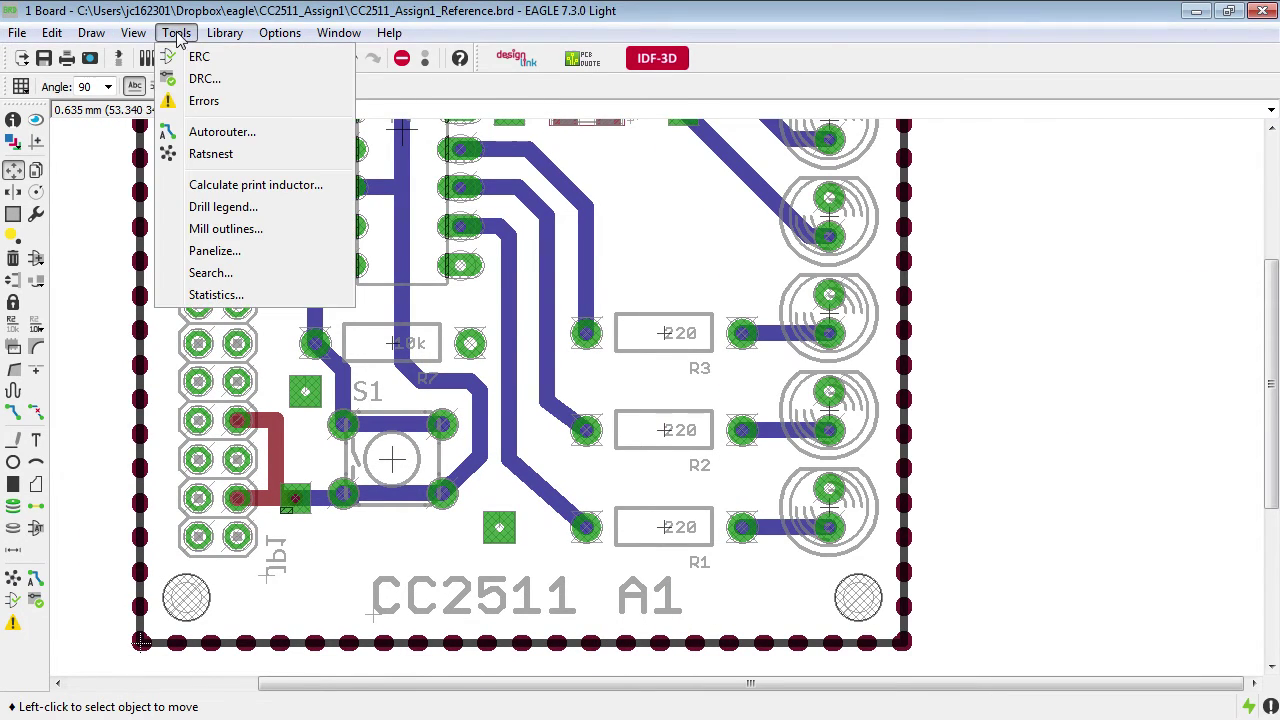
click(200, 74)
click(531, 449)
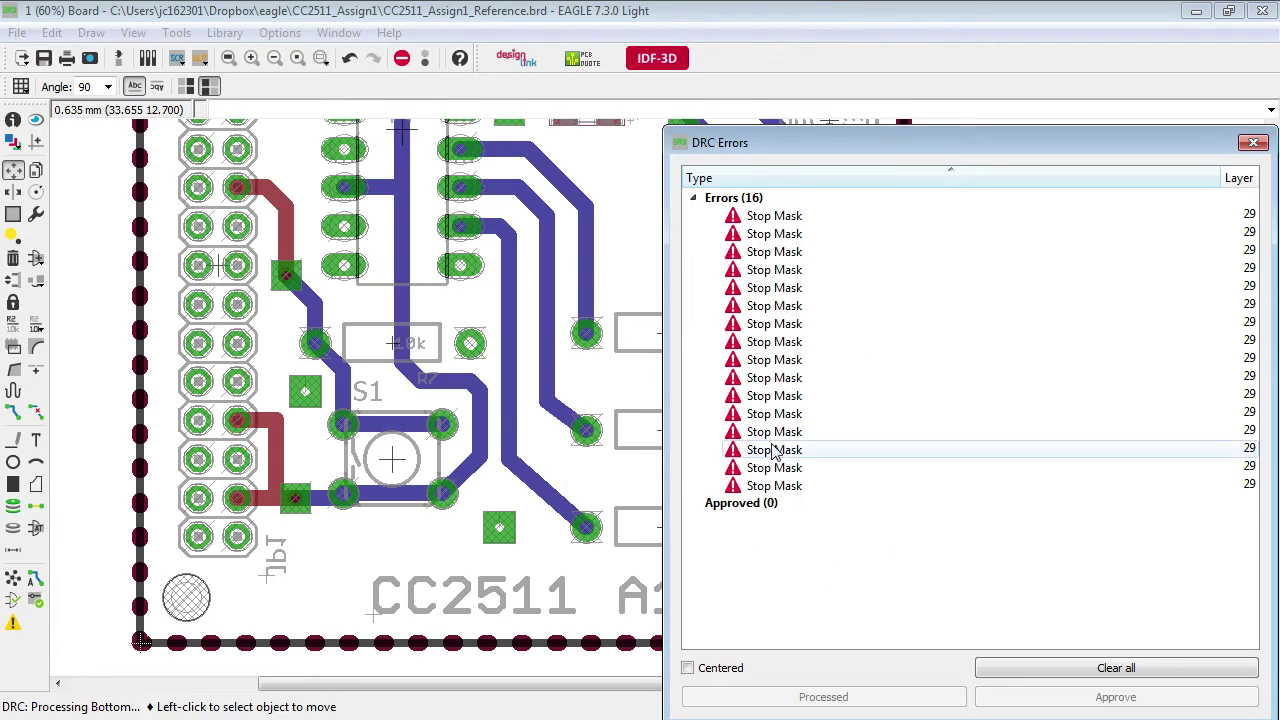
Locate several of the 16 remaining layer-29 Stop Mask errors on the board
click(790, 486)
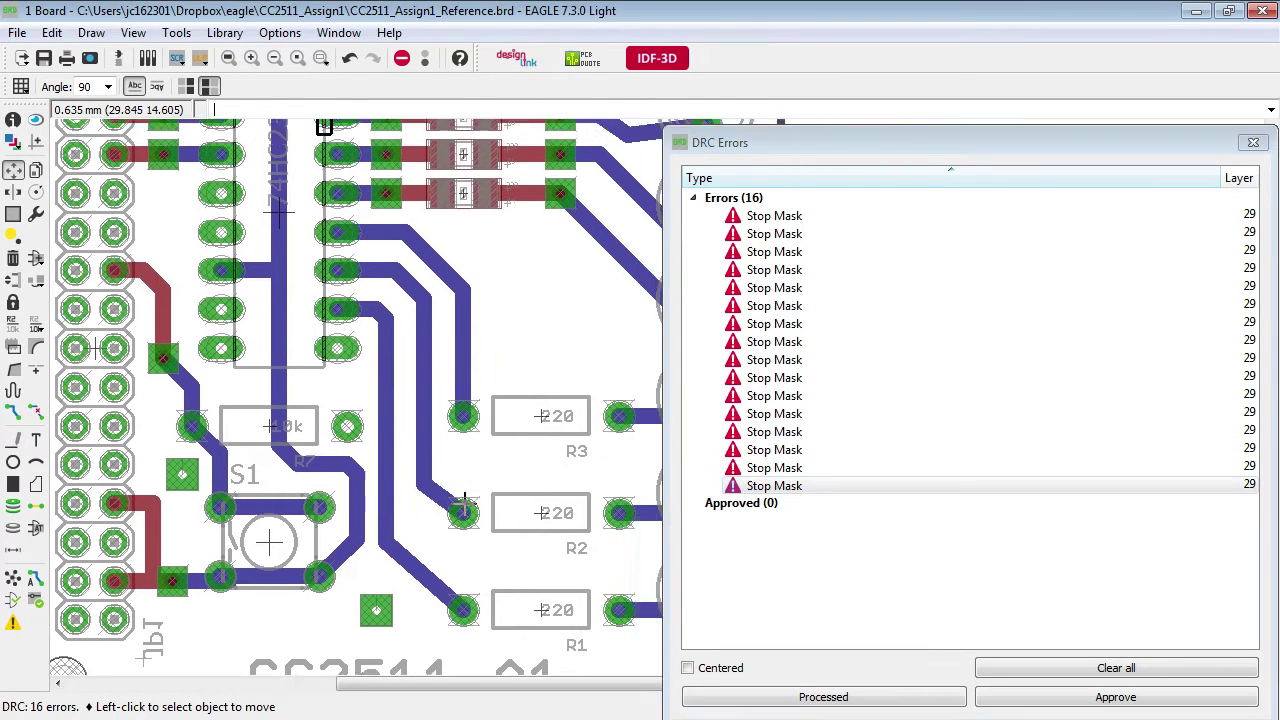
click(848, 469)
click(840, 413)
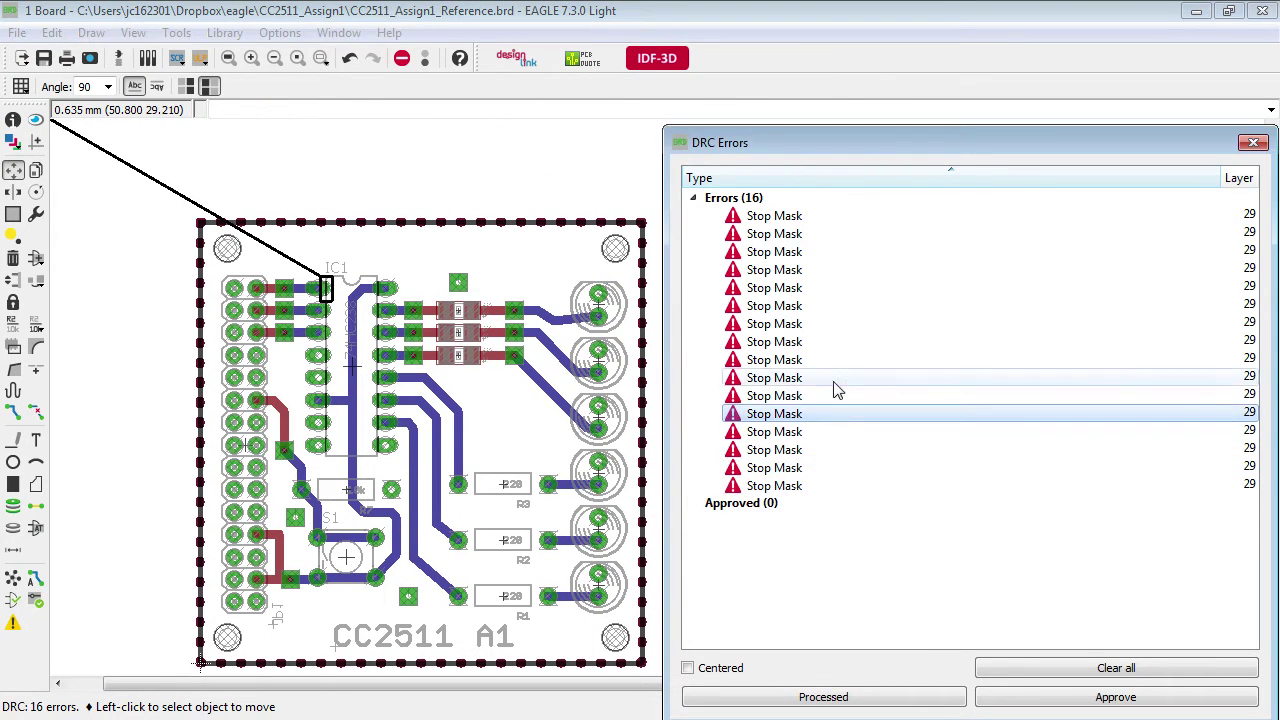
click(834, 341)
click(831, 288)
scroll(384, 364, up, 5)
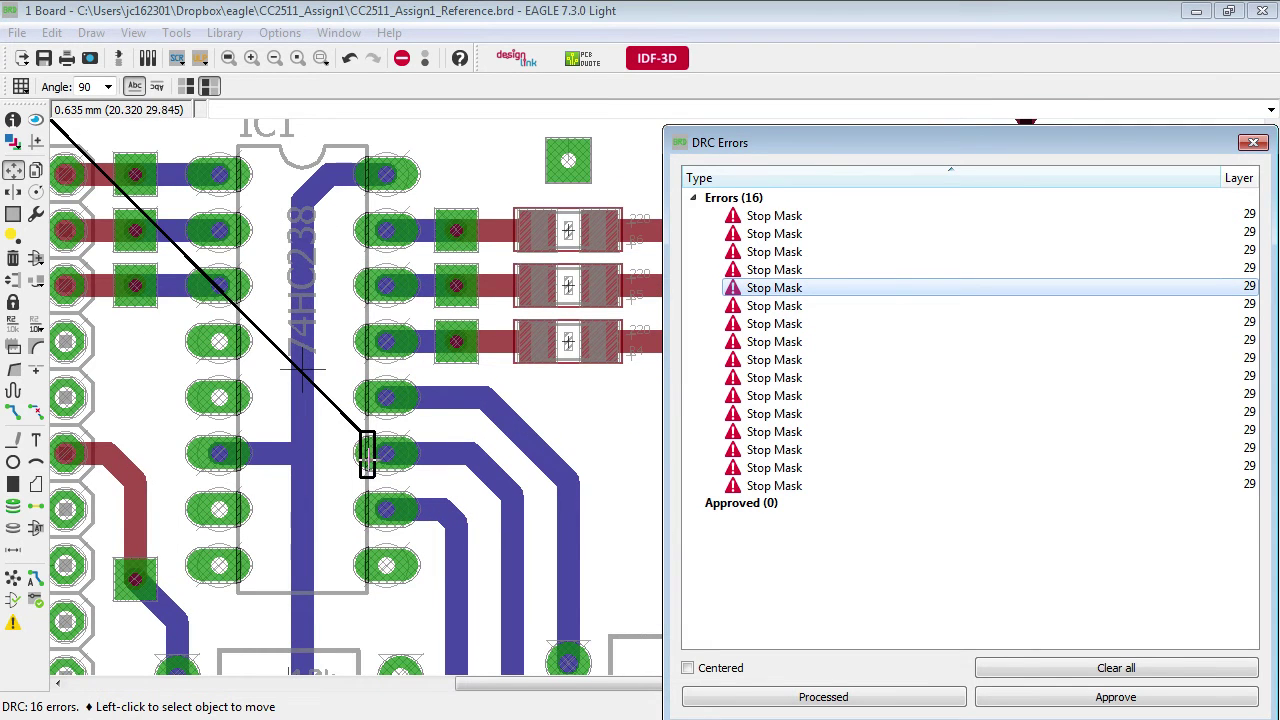
scroll(383, 484, down, 4)
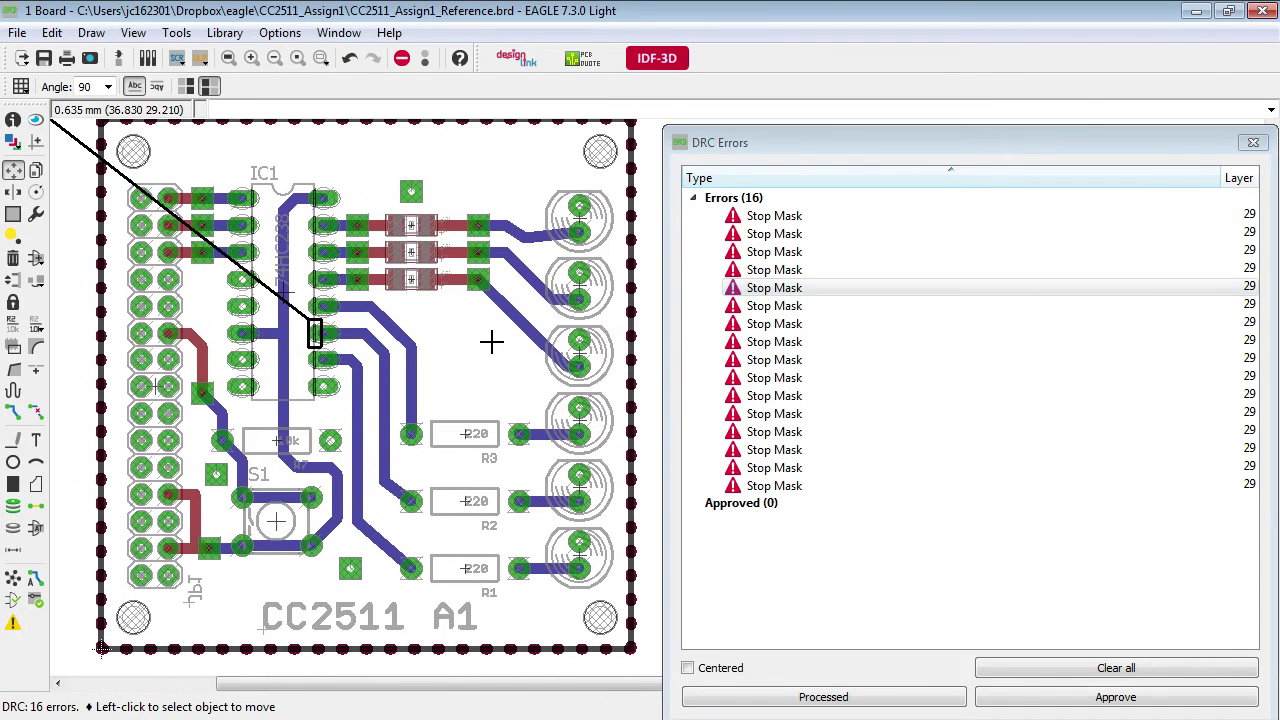
Close the DRC Errors list and run Ratsnest to pour the ground polygon across the board
click(1253, 142)
scroll(911, 400, down, 1)
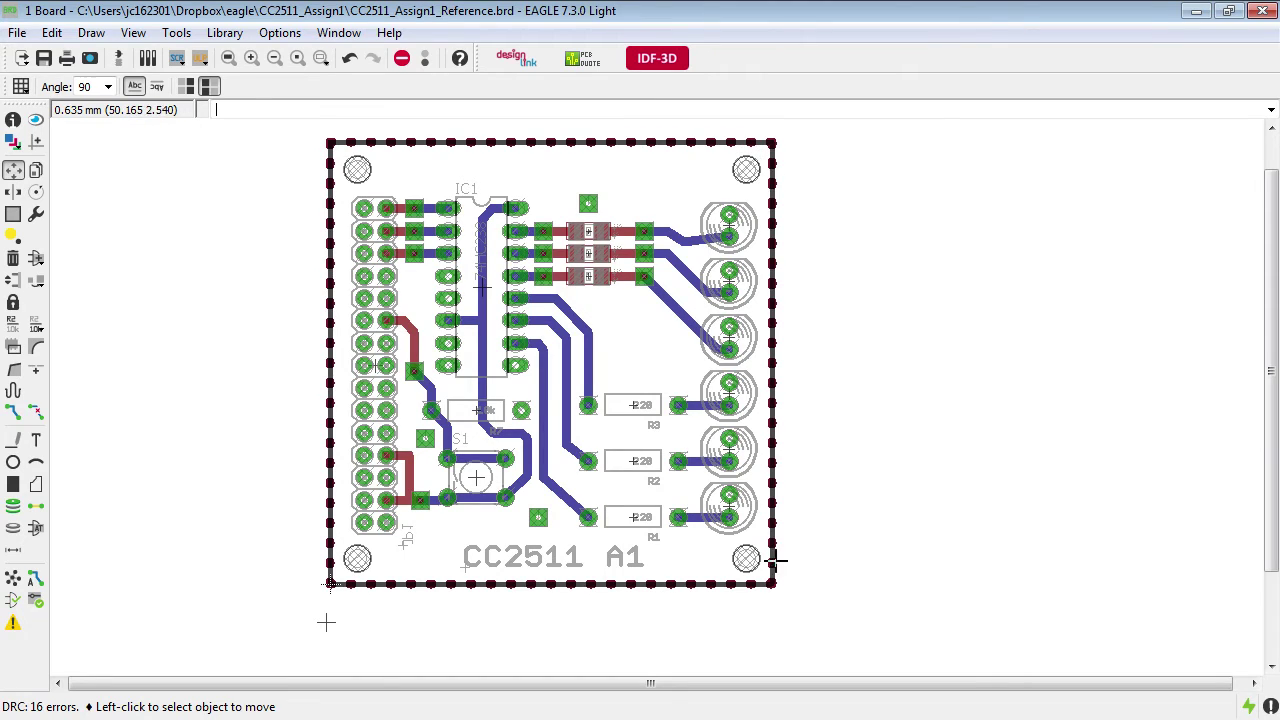
click(13, 578)
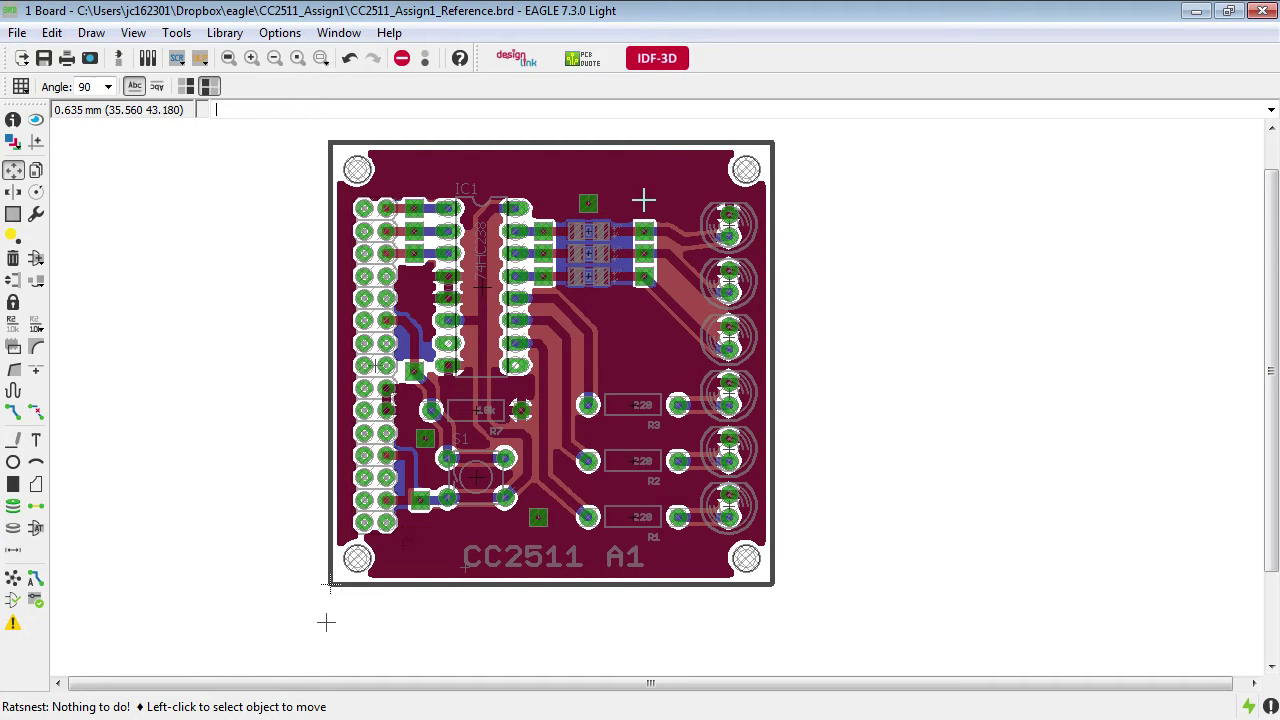
Deselect layer 16 Bottom in the Display layers dialog and apply it
click(13, 145)
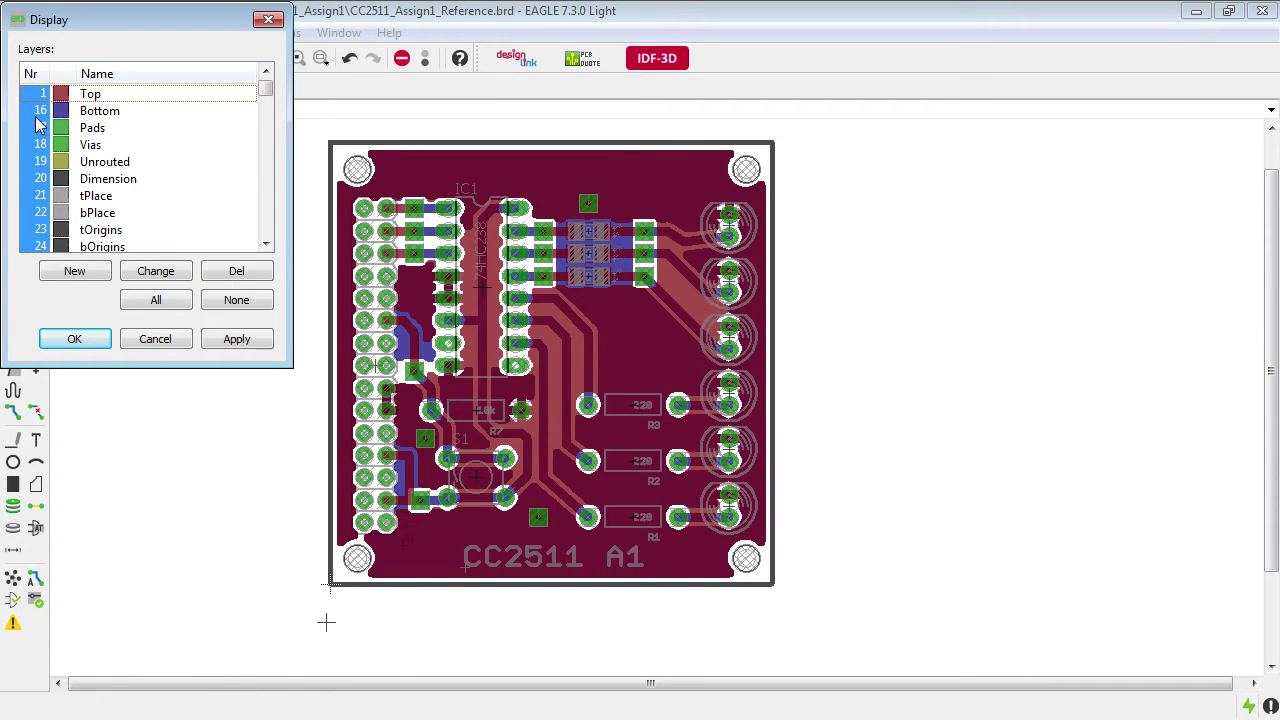
click(37, 113)
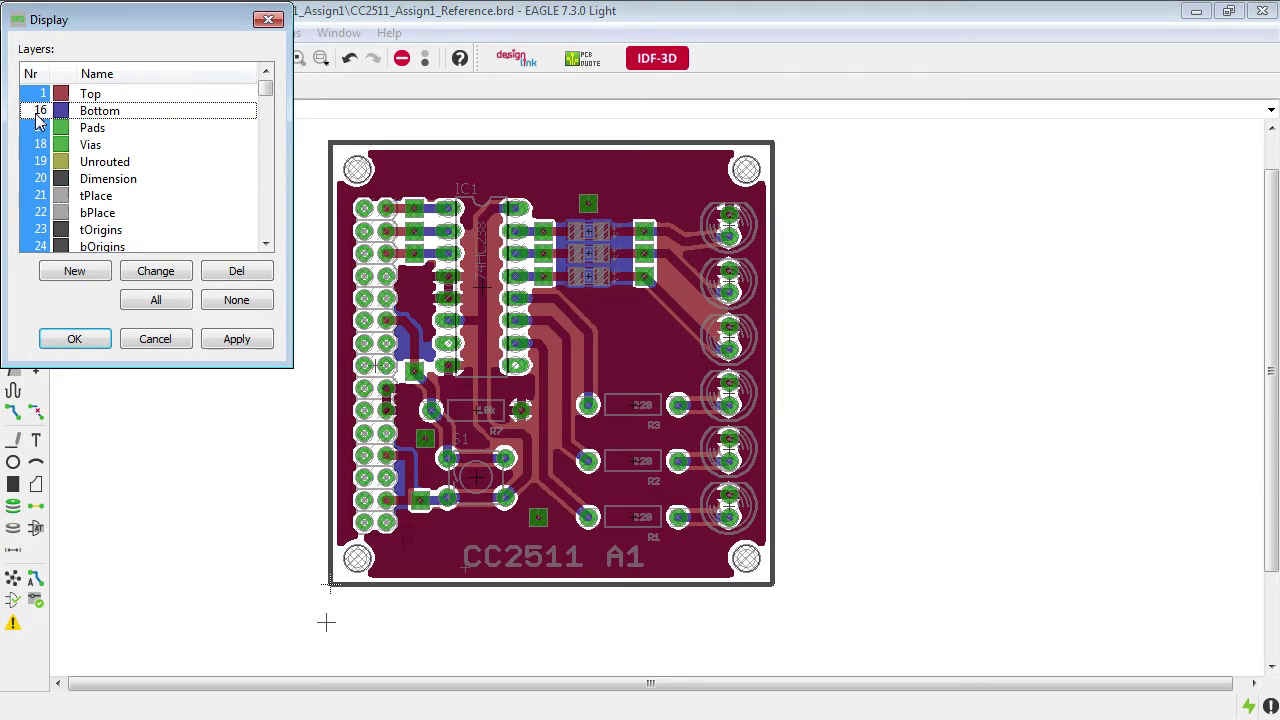
click(257, 342)
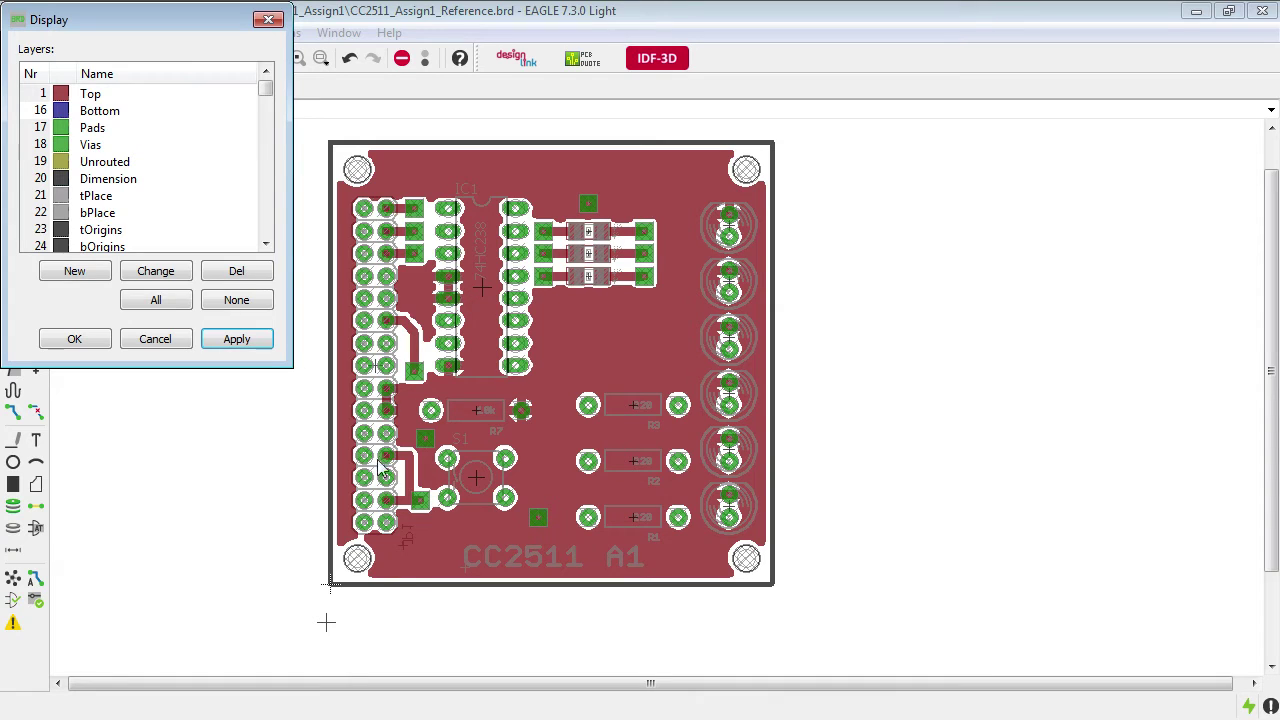
Close the layer dialog and zoom over IC1 to inspect the top-layer ground pour
click(95, 342)
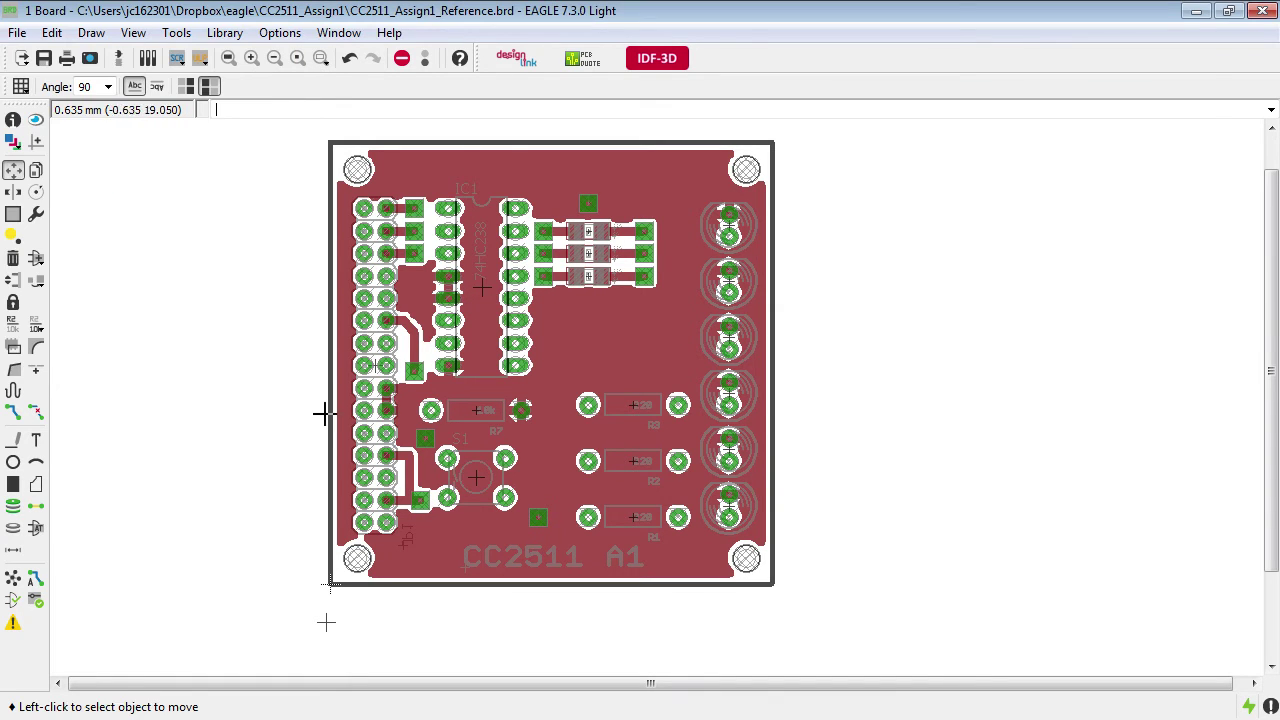
scroll(388, 400, up, 5)
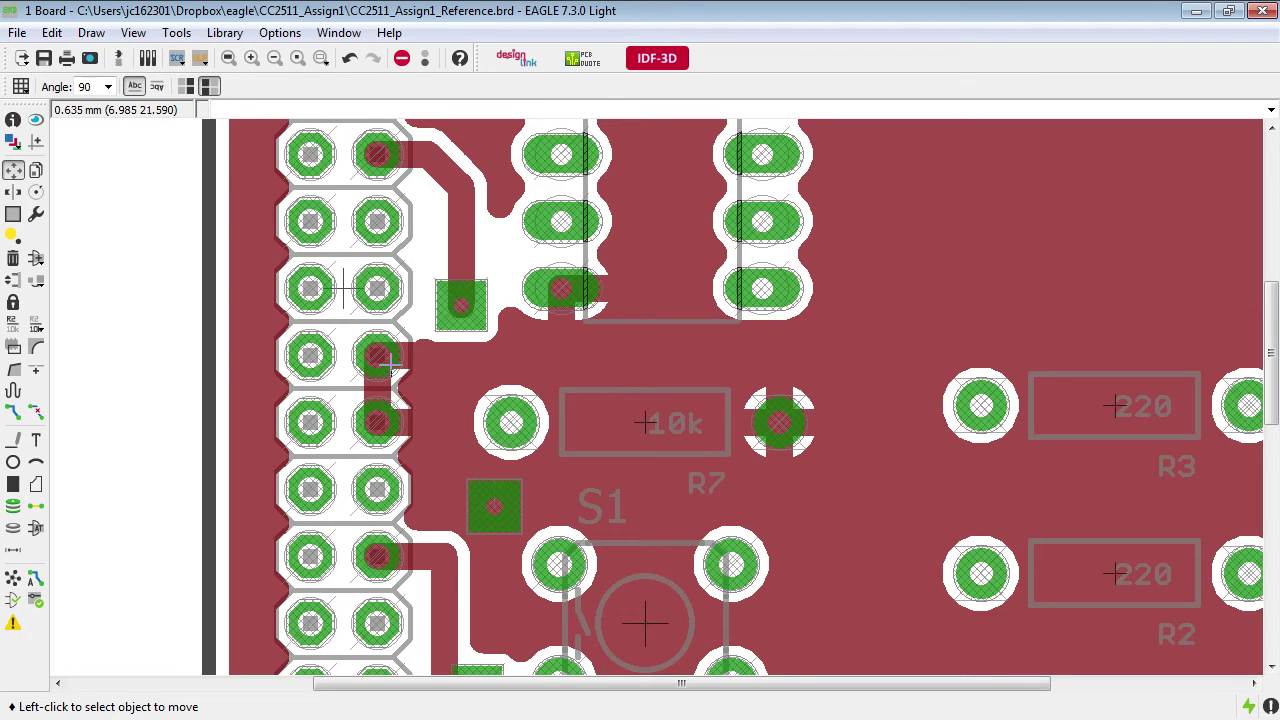
scroll(393, 366, down, 5)
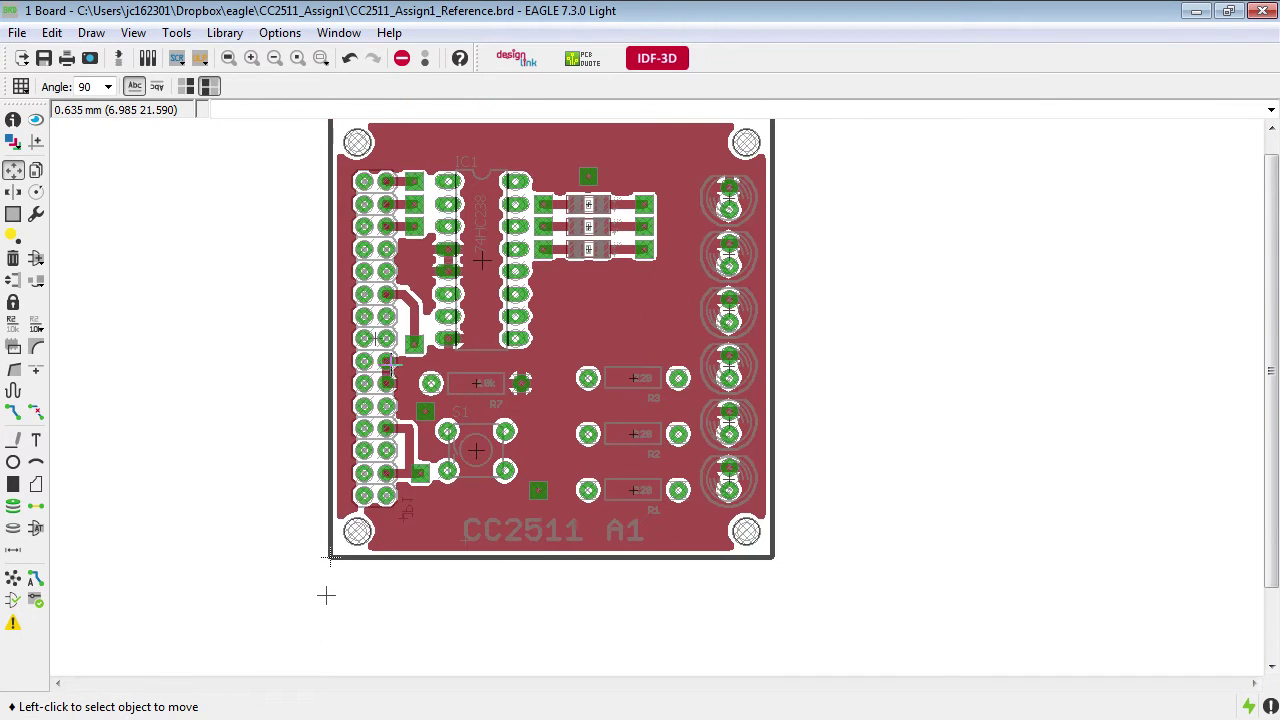
scroll(240, 645, up, 2)
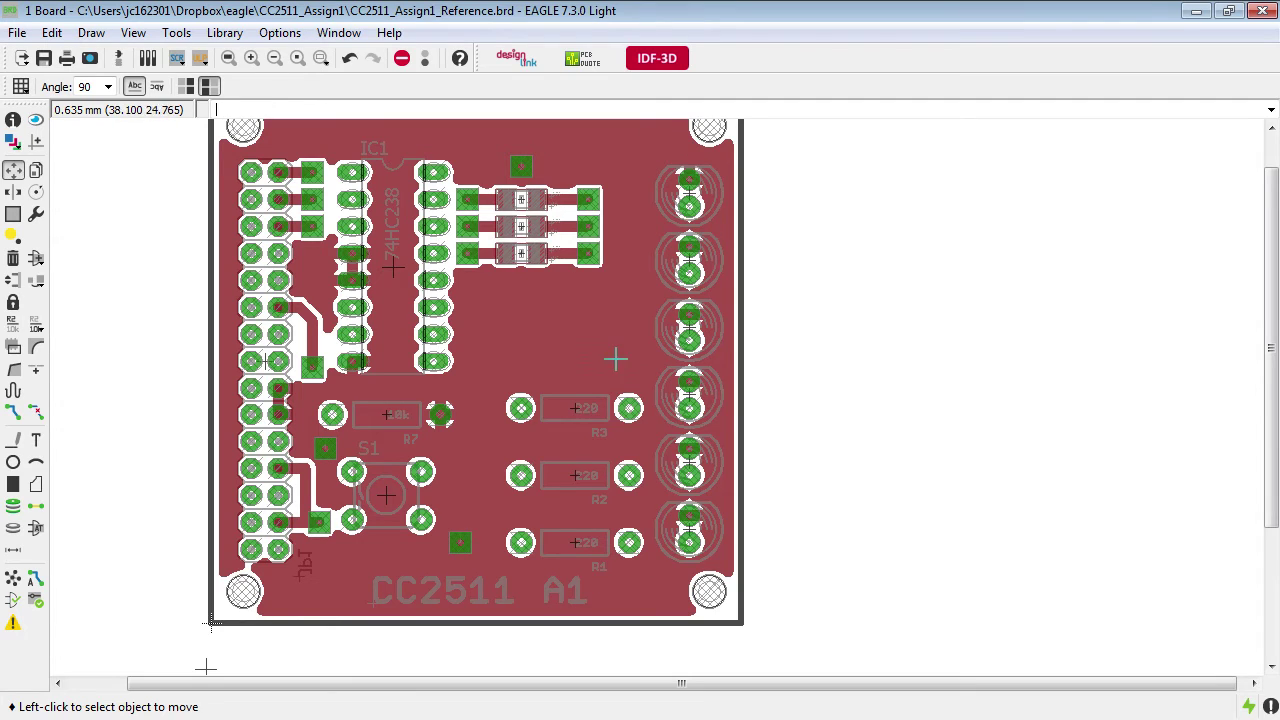
middle_drag(616, 359, 632, 391)
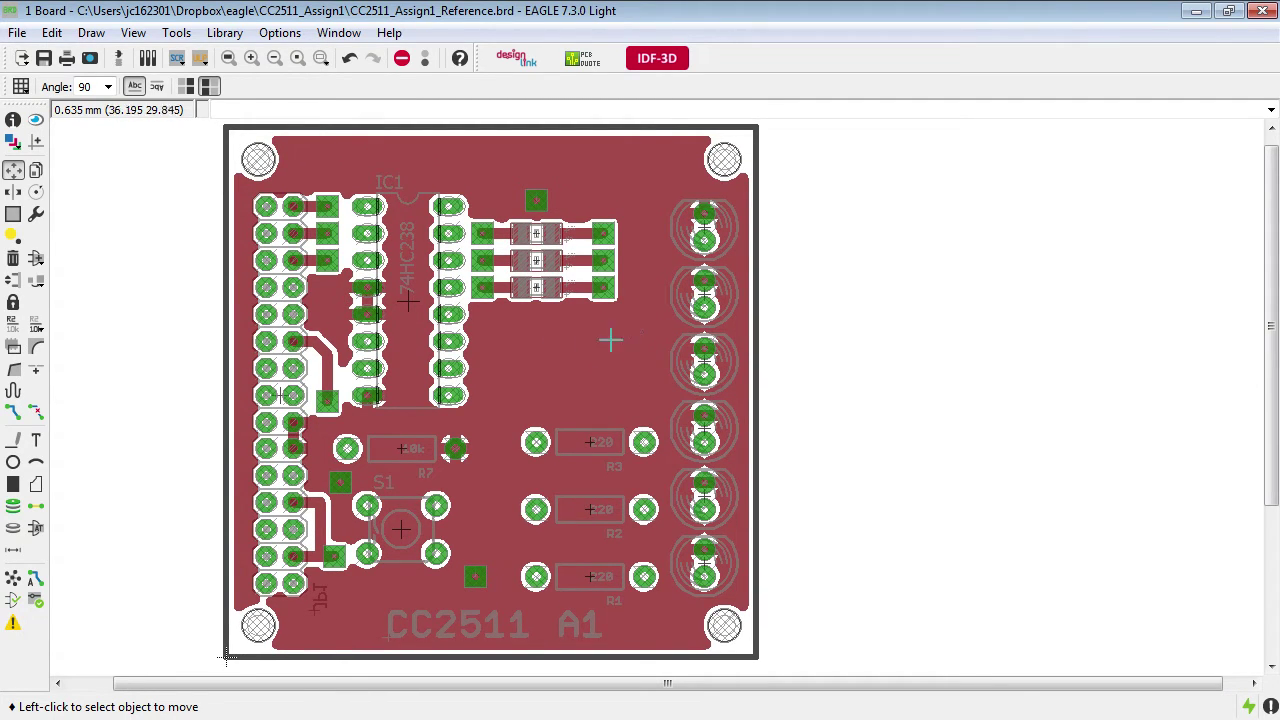
Open and cancel the Display dialog unchanged, then zoom around IC1 again
click(13, 143)
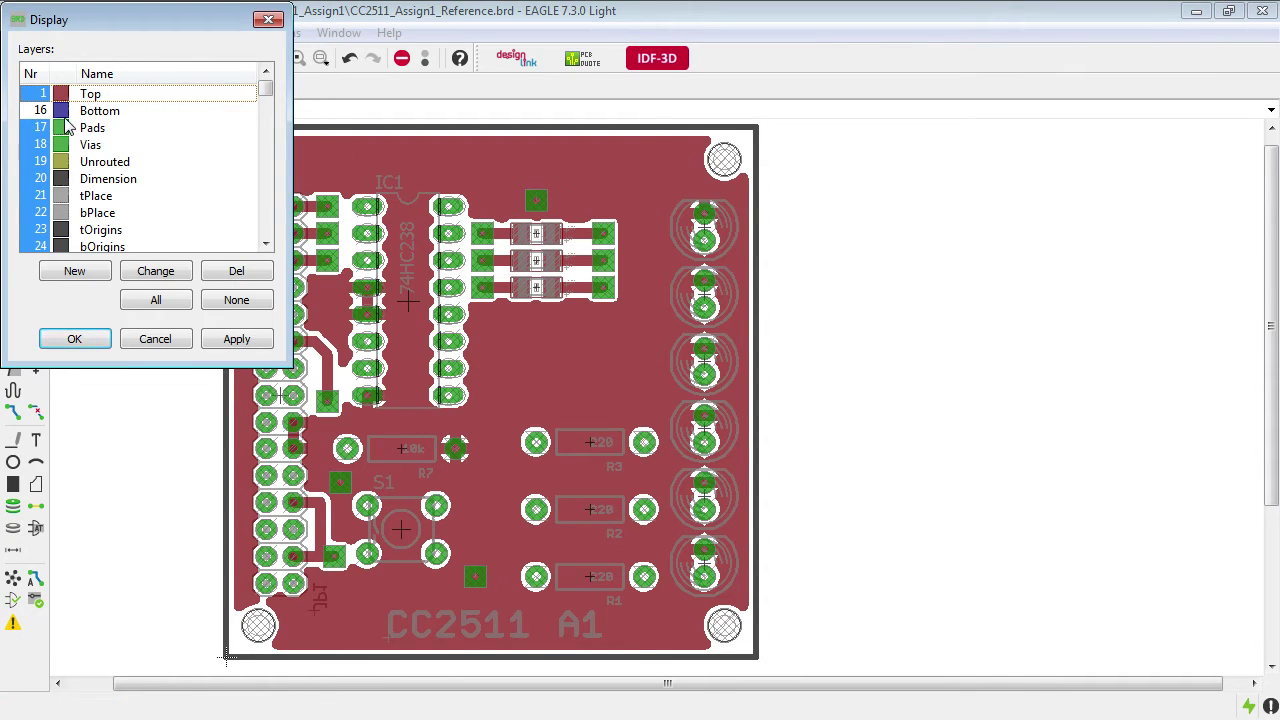
click(155, 339)
scroll(445, 343, up, 3)
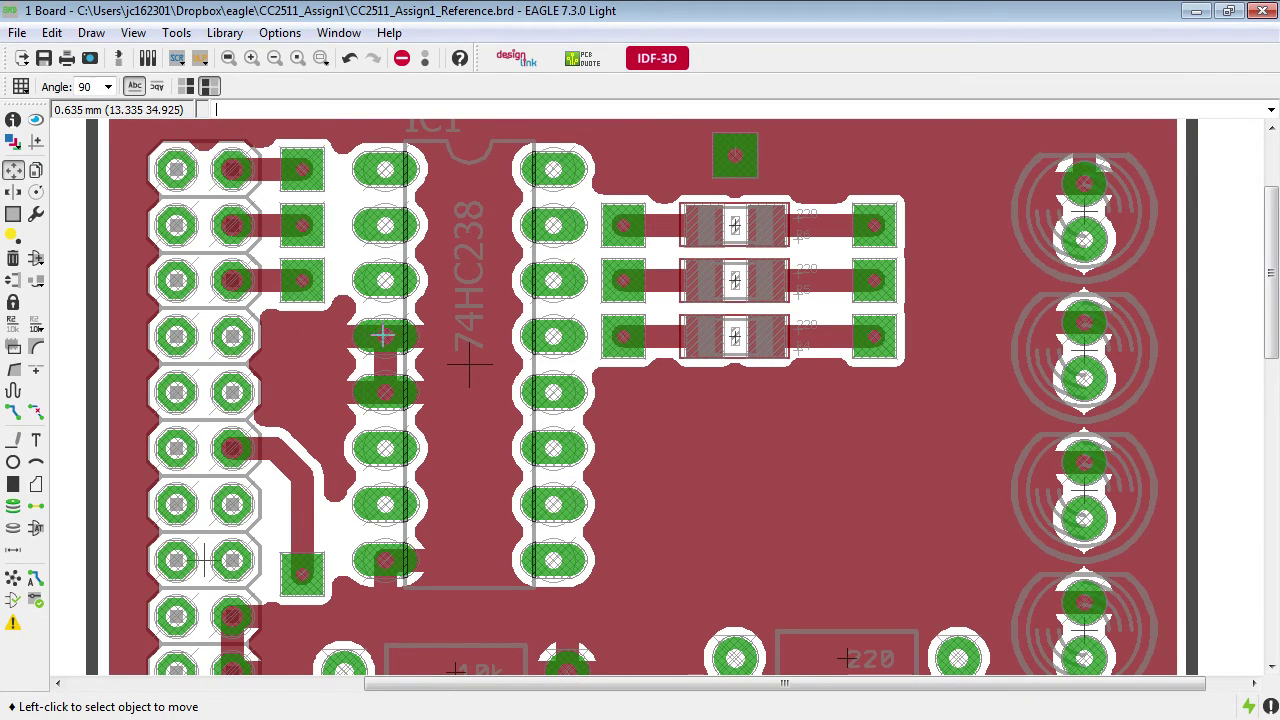
scroll(398, 338, down, 3)
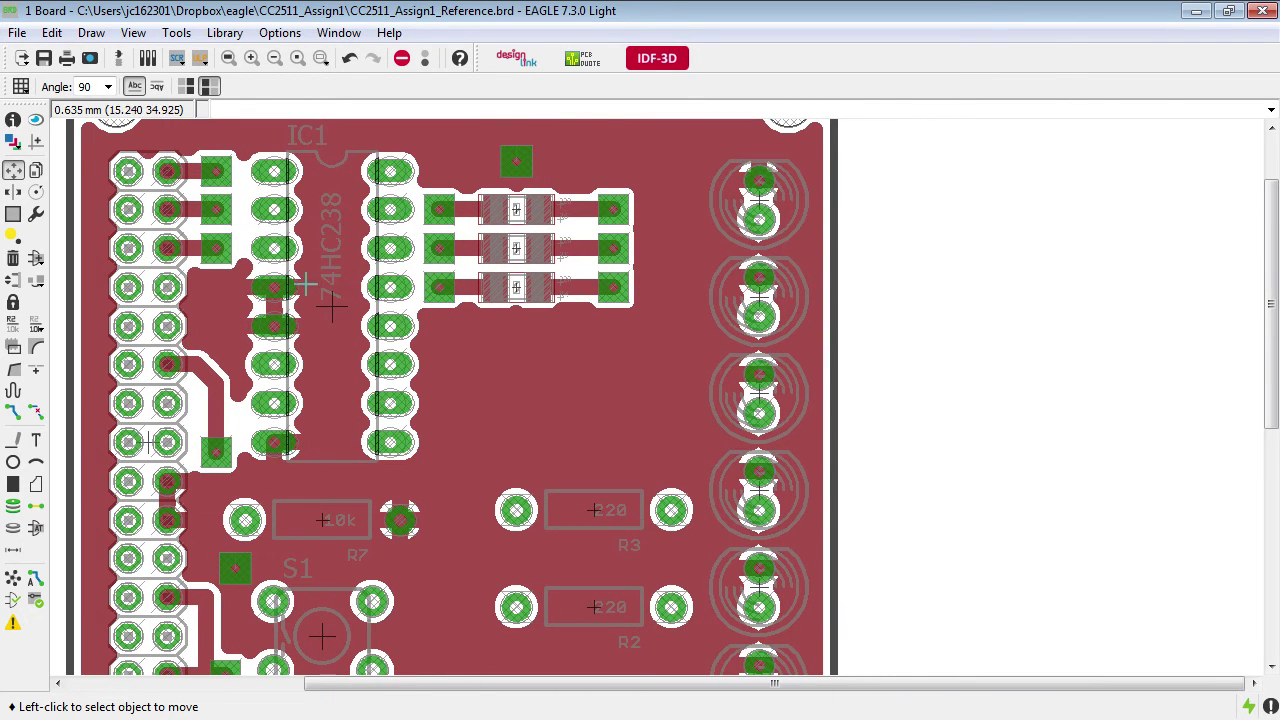
scroll(420, 377, down, 1)
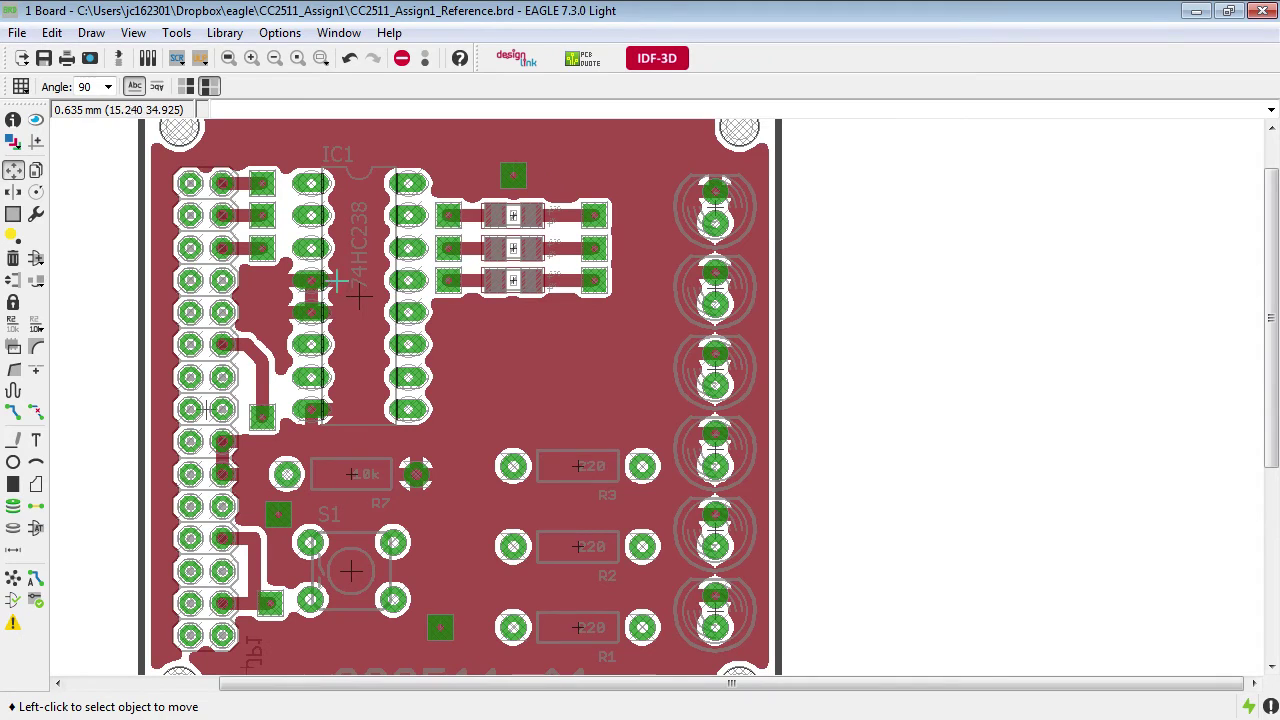
Set the Display to show the Bottom layer instead of Top
click(13, 142)
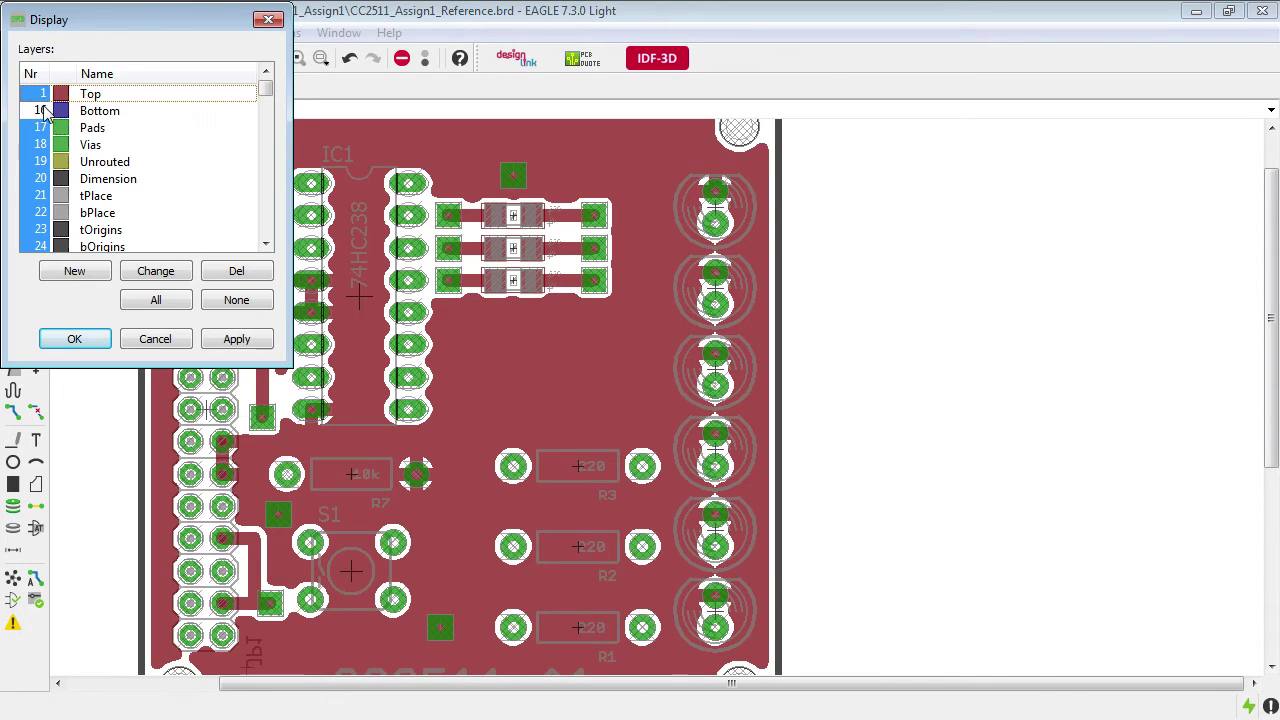
click(42, 111)
click(271, 339)
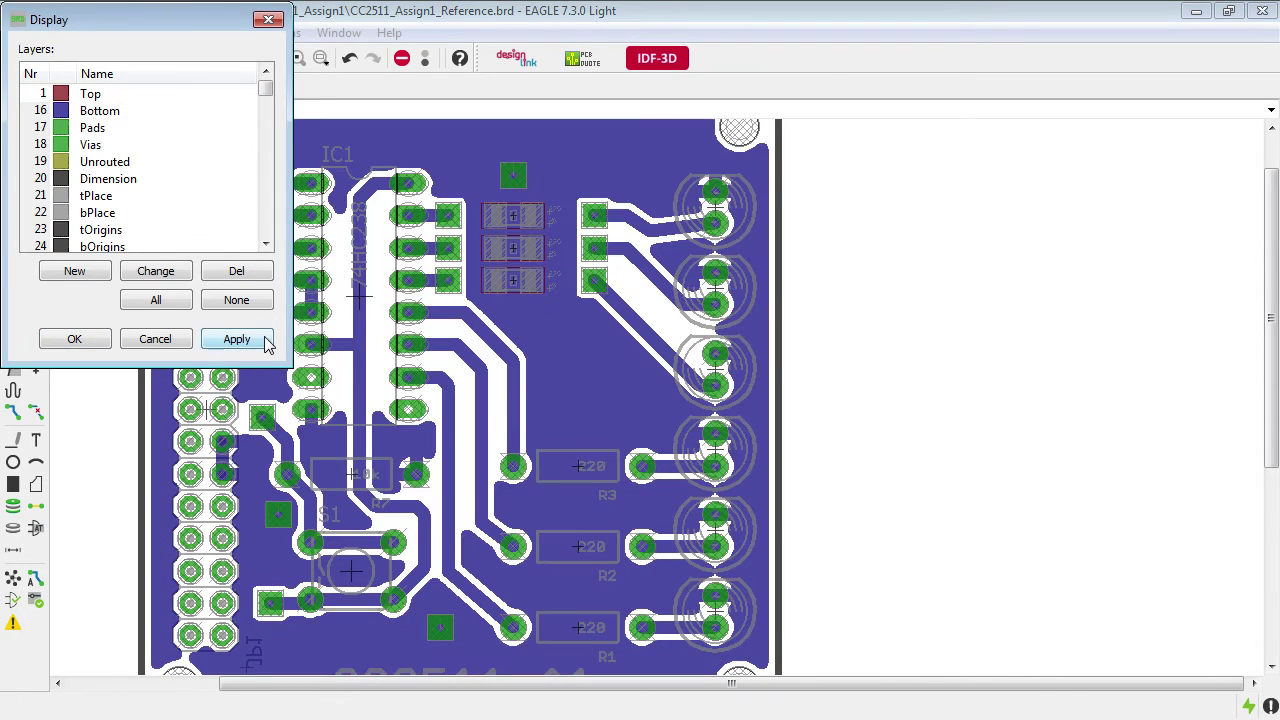
click(102, 339)
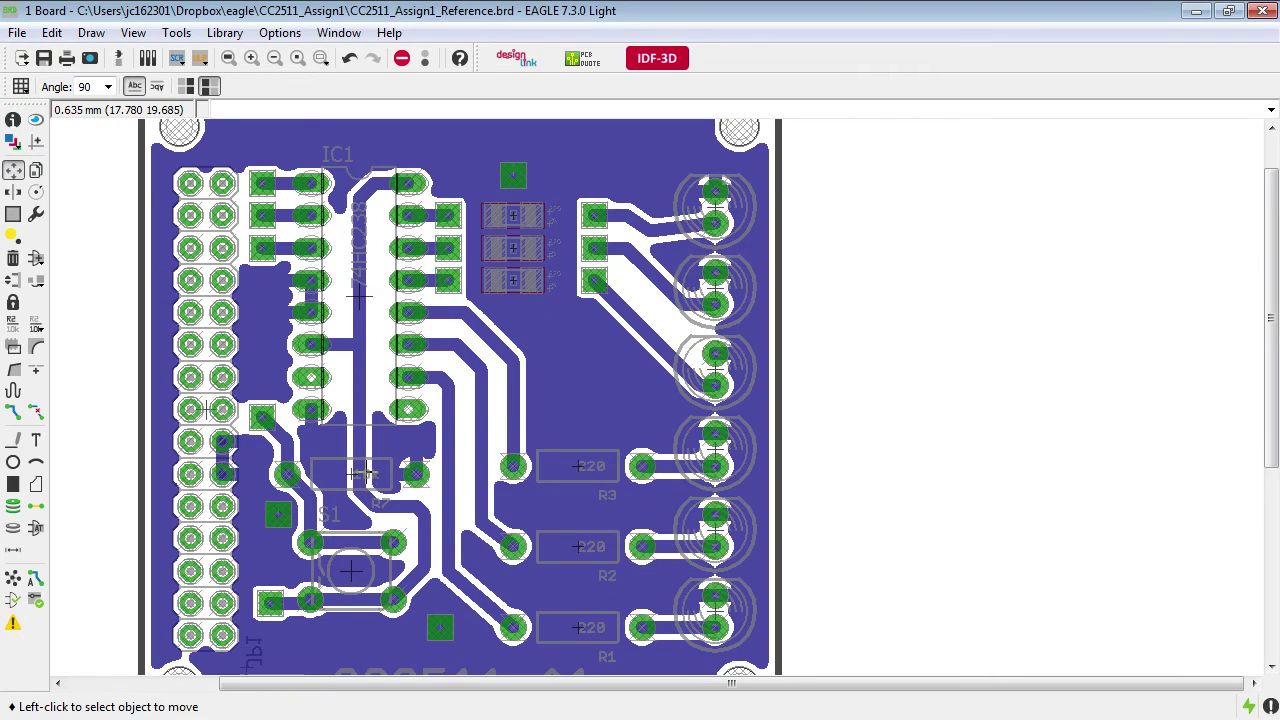
Pan across the board to look for isolated islands in the bottom-layer ground fill
middle_drag(601, 383, 629, 383)
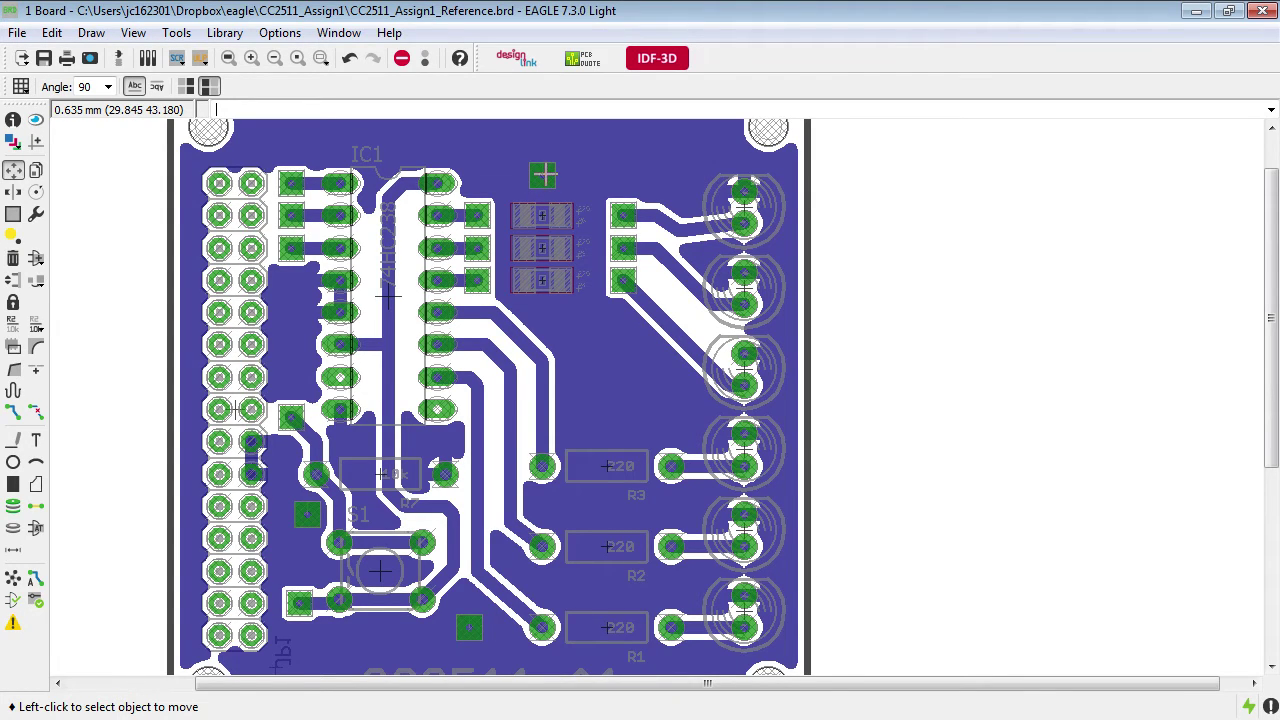
middle_drag(388, 295, 386, 274)
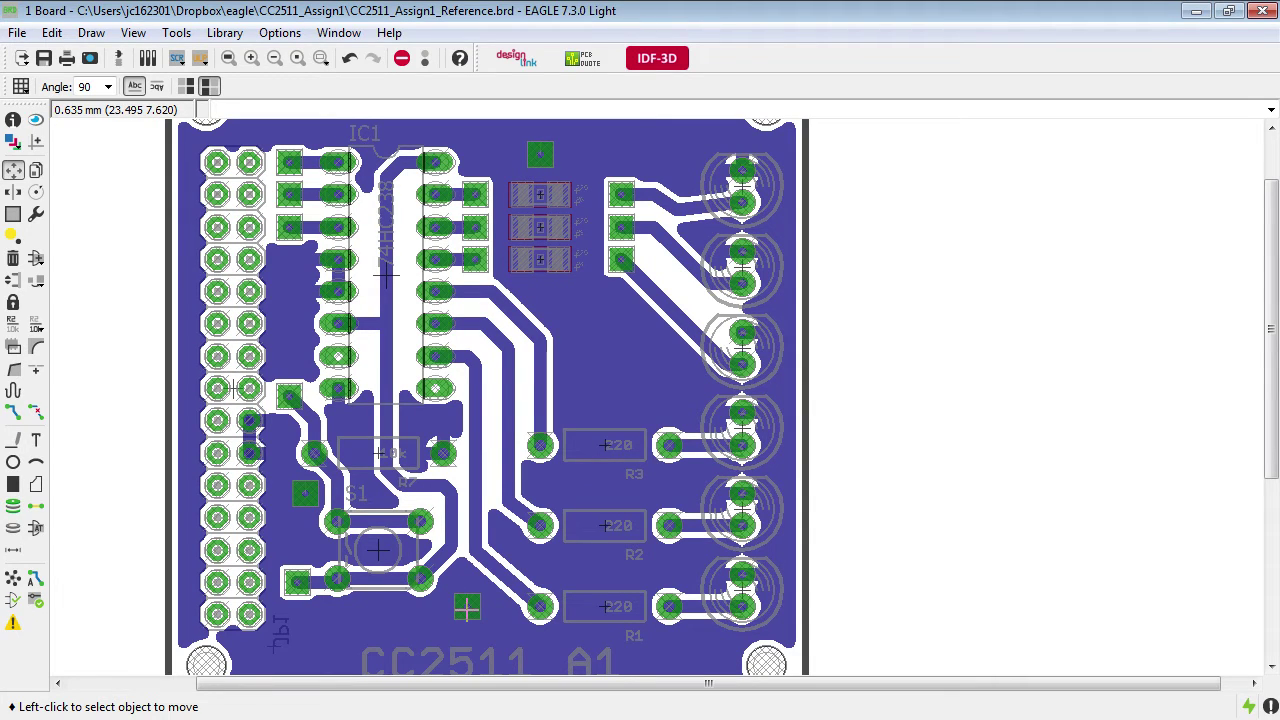
middle_drag(467, 609, 443, 603)
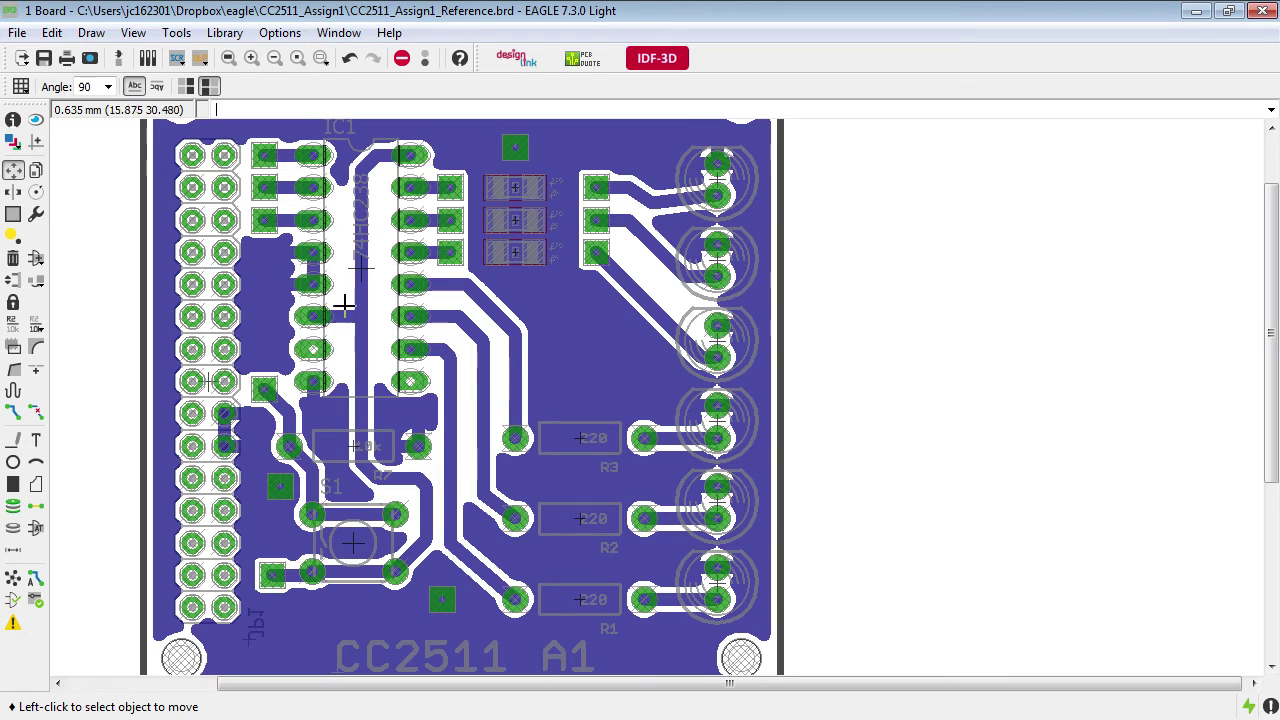
middle_drag(410, 418, 455, 360)
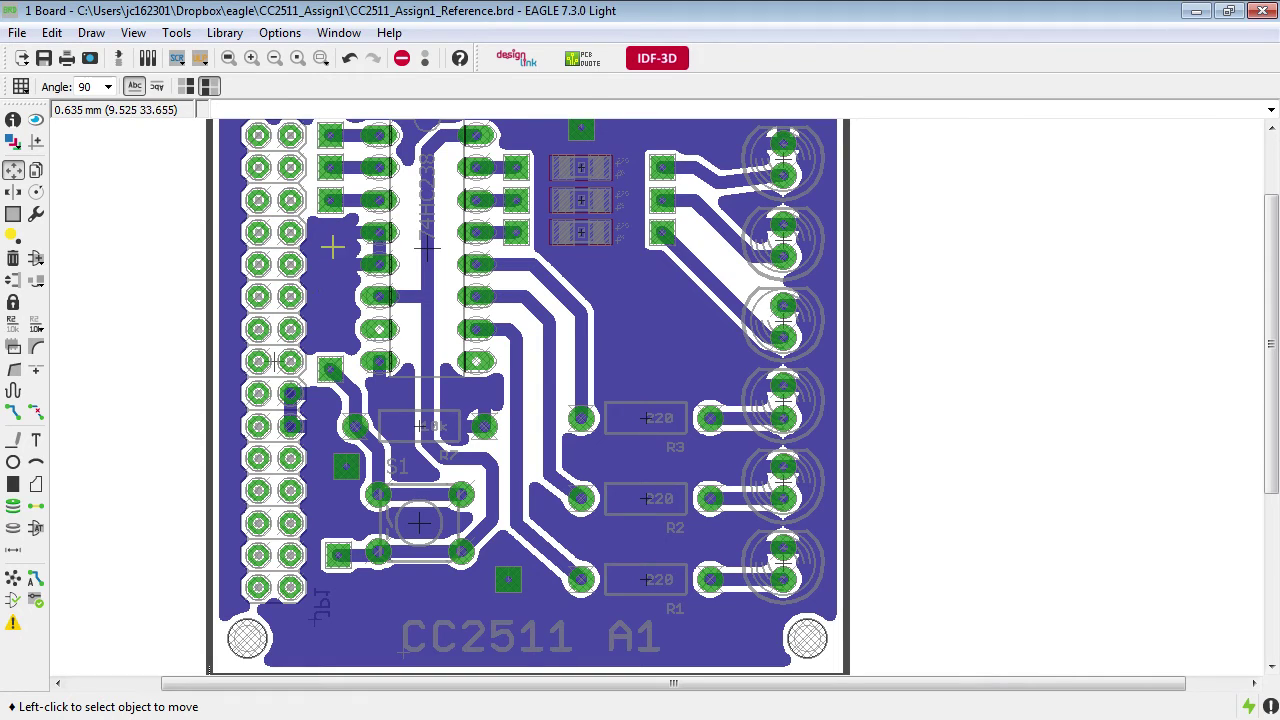
middle_drag(427, 248, 424, 300)
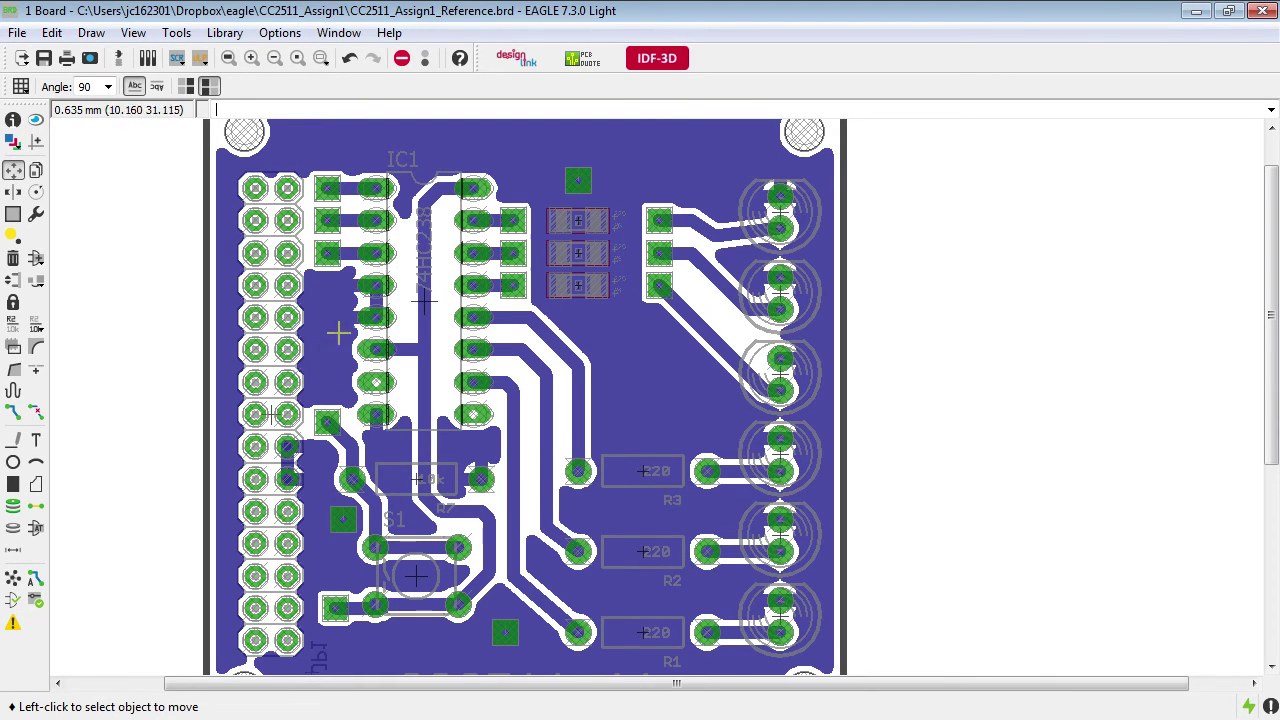
middle_drag(331, 336, 333, 314)
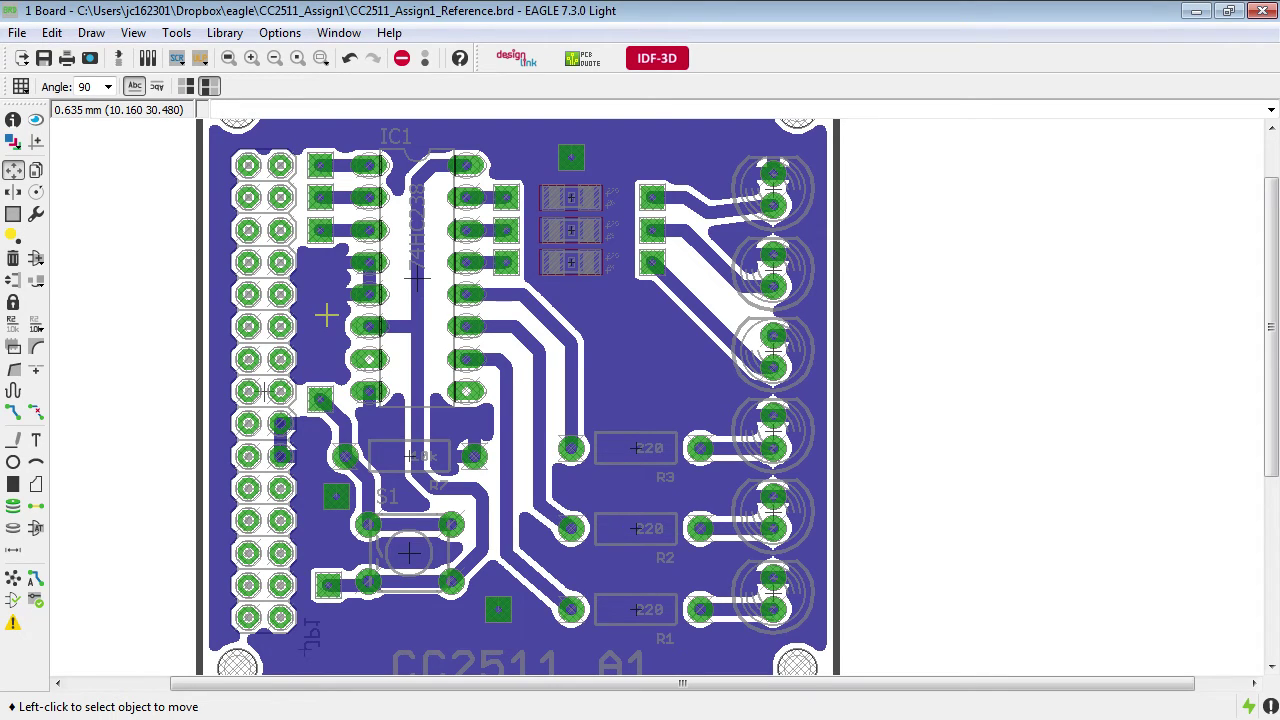
Show the Top copper layer again in the Display settings
click(13, 143)
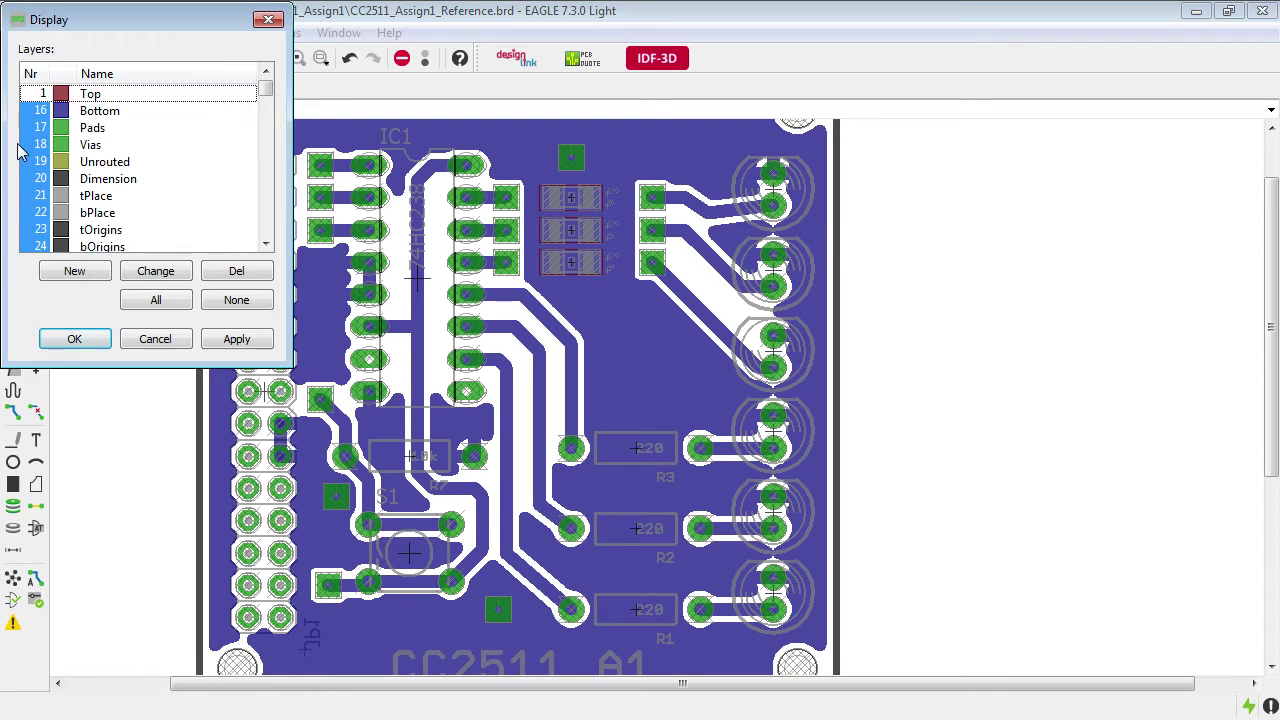
click(237, 339)
click(72, 339)
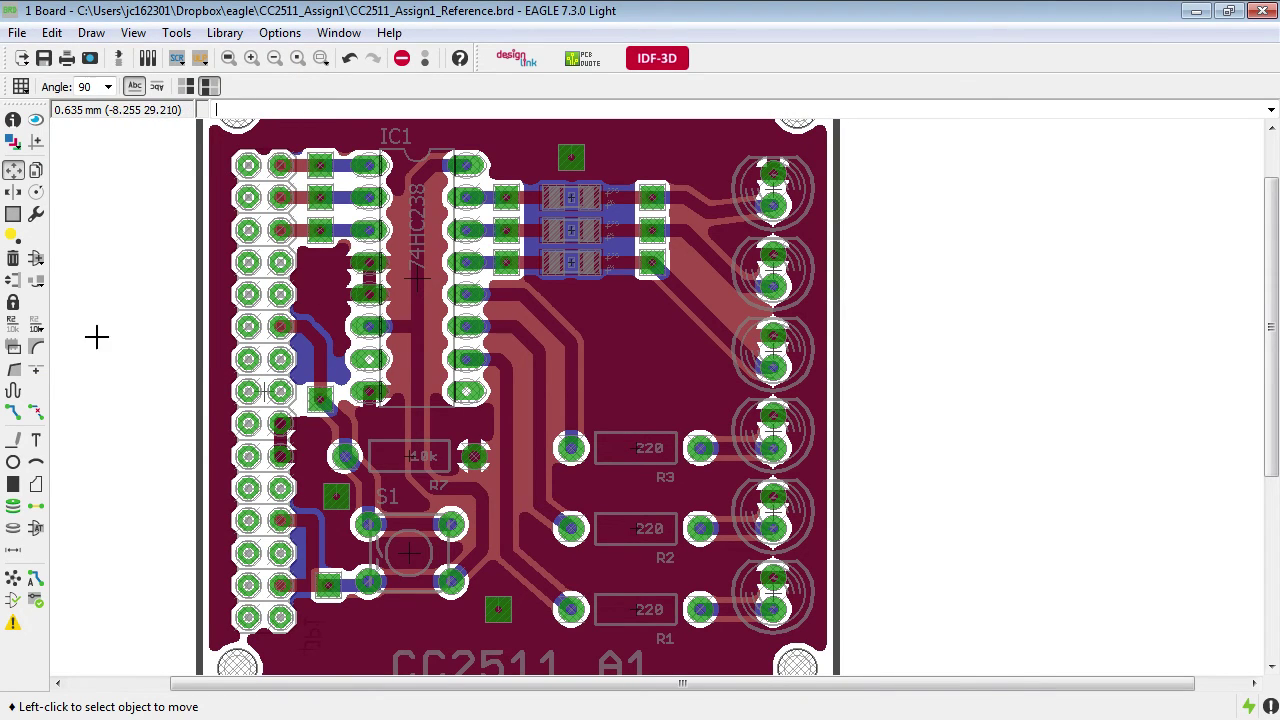
Place a via left of IC1's upper pins and rename its net to GND
click(18, 507)
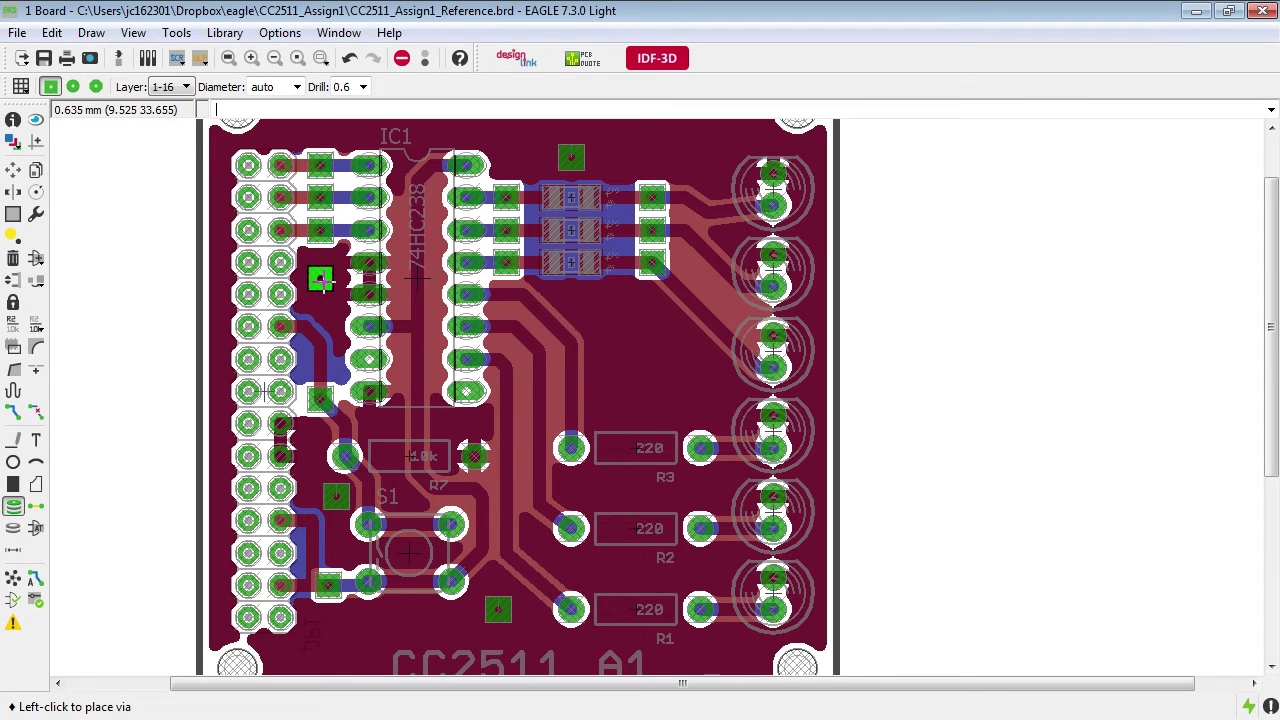
scroll(321, 281, up, 2)
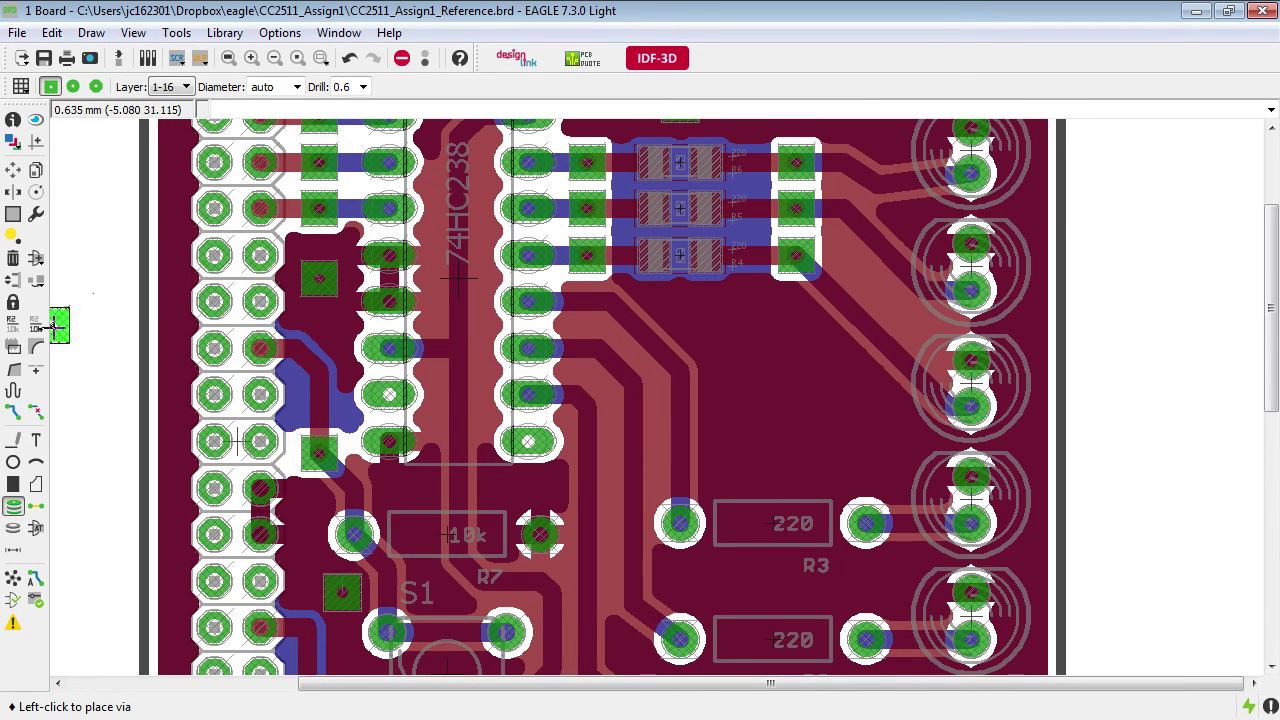
click(13, 325)
click(321, 278)
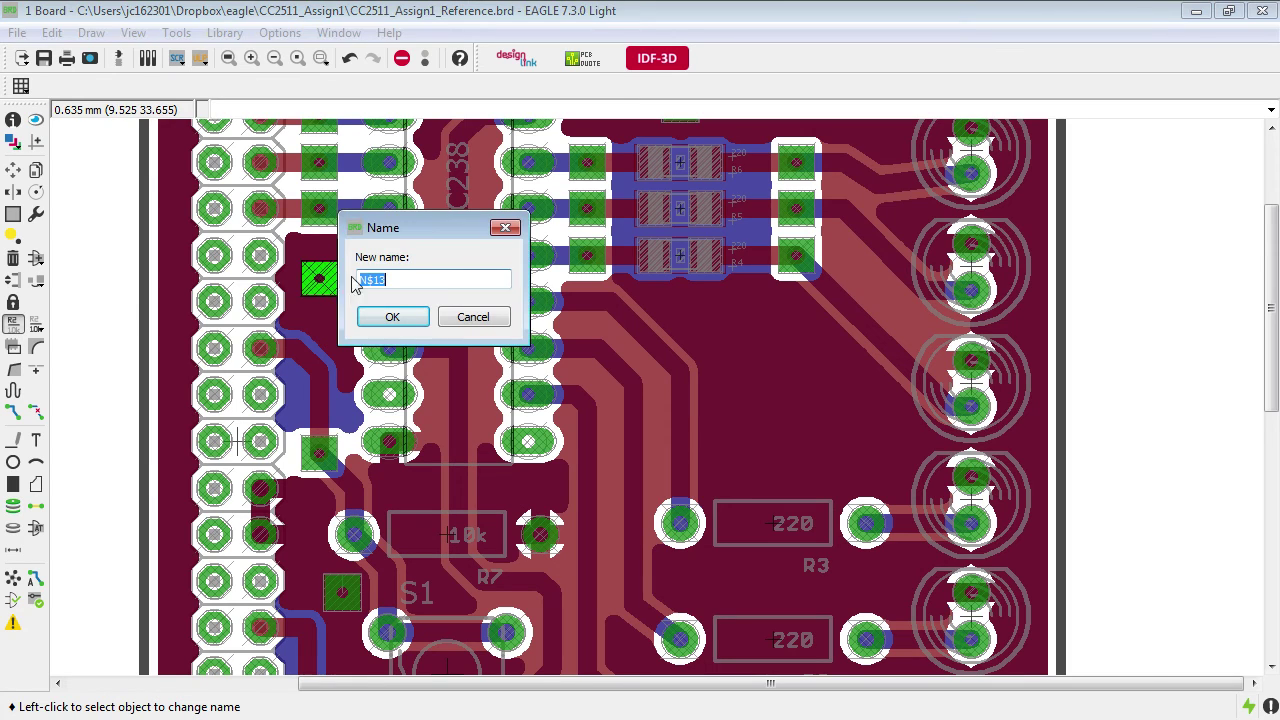
text(GND)
key(Return)
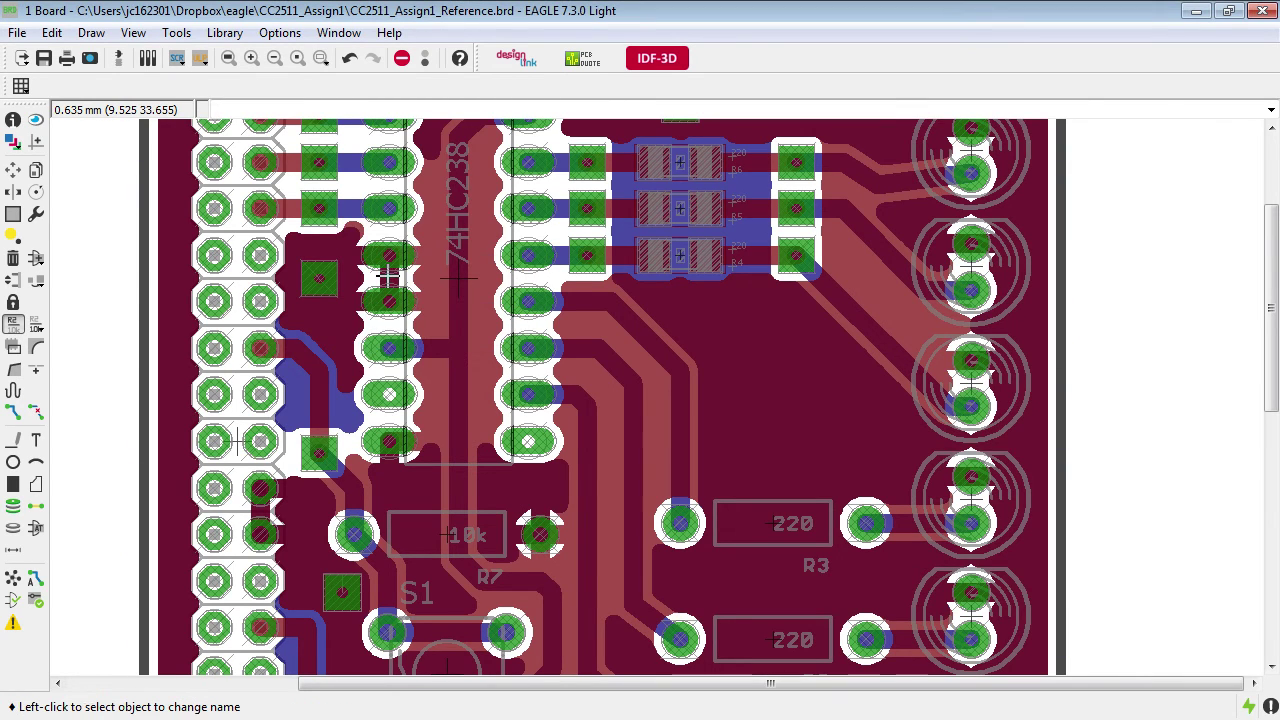
scroll(408, 316, down, 1)
scroll(408, 316, down, 2)
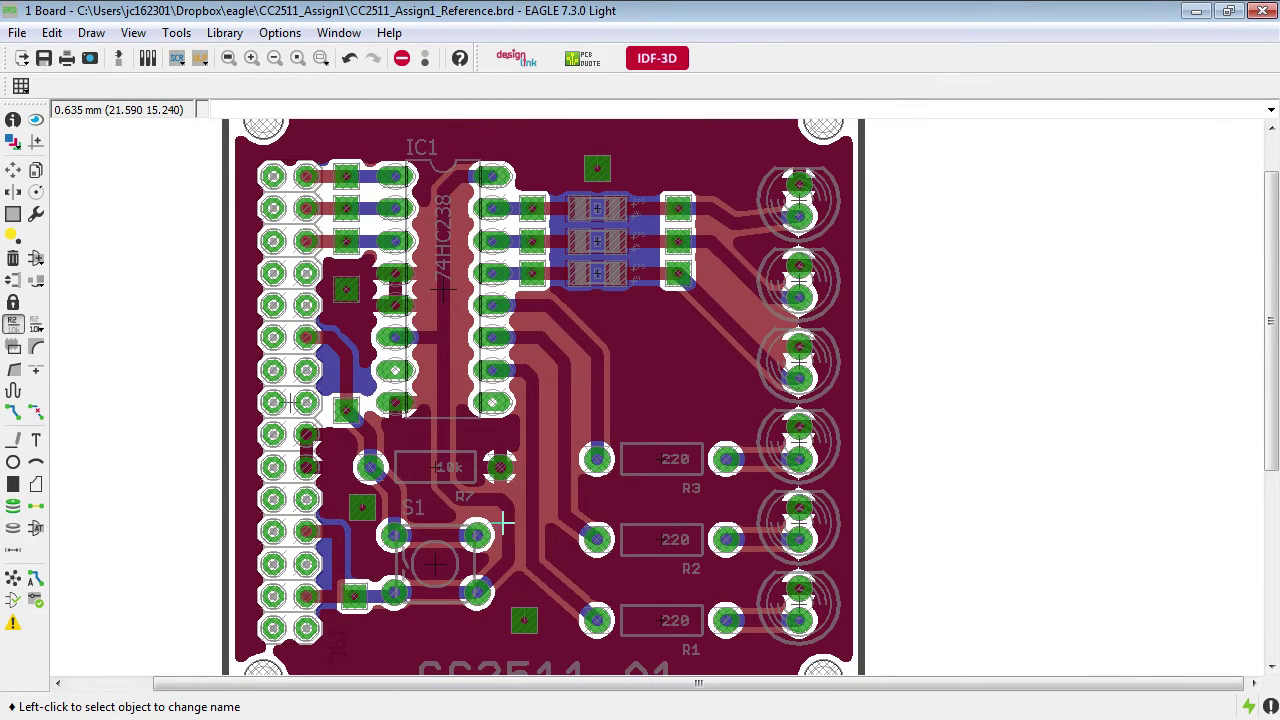
scroll(540, 448, up, 1)
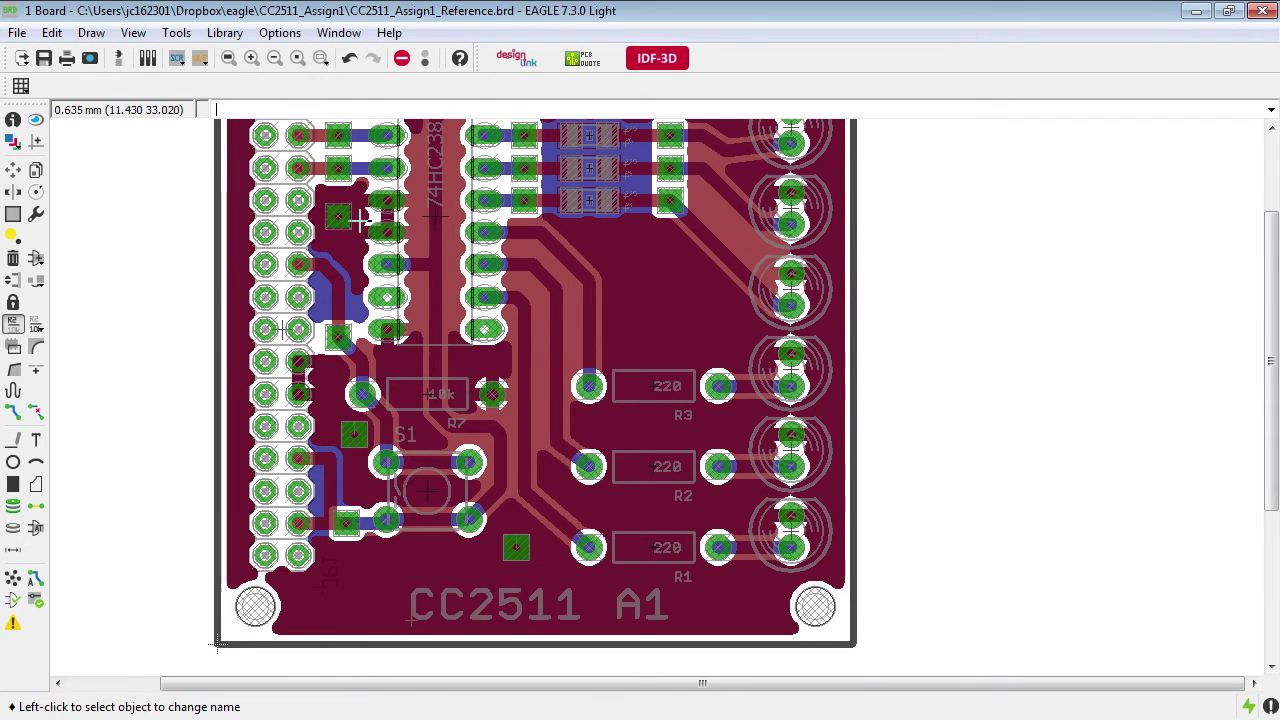
click(13, 141)
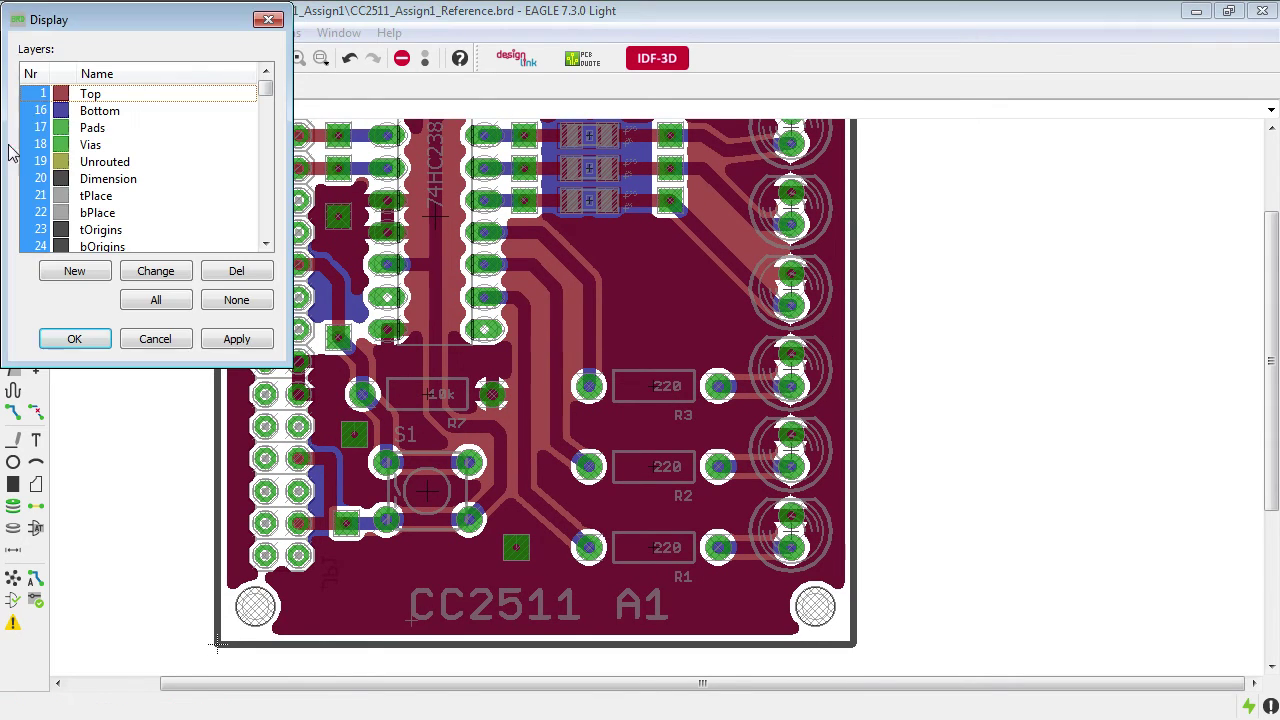
click(42, 96)
click(236, 338)
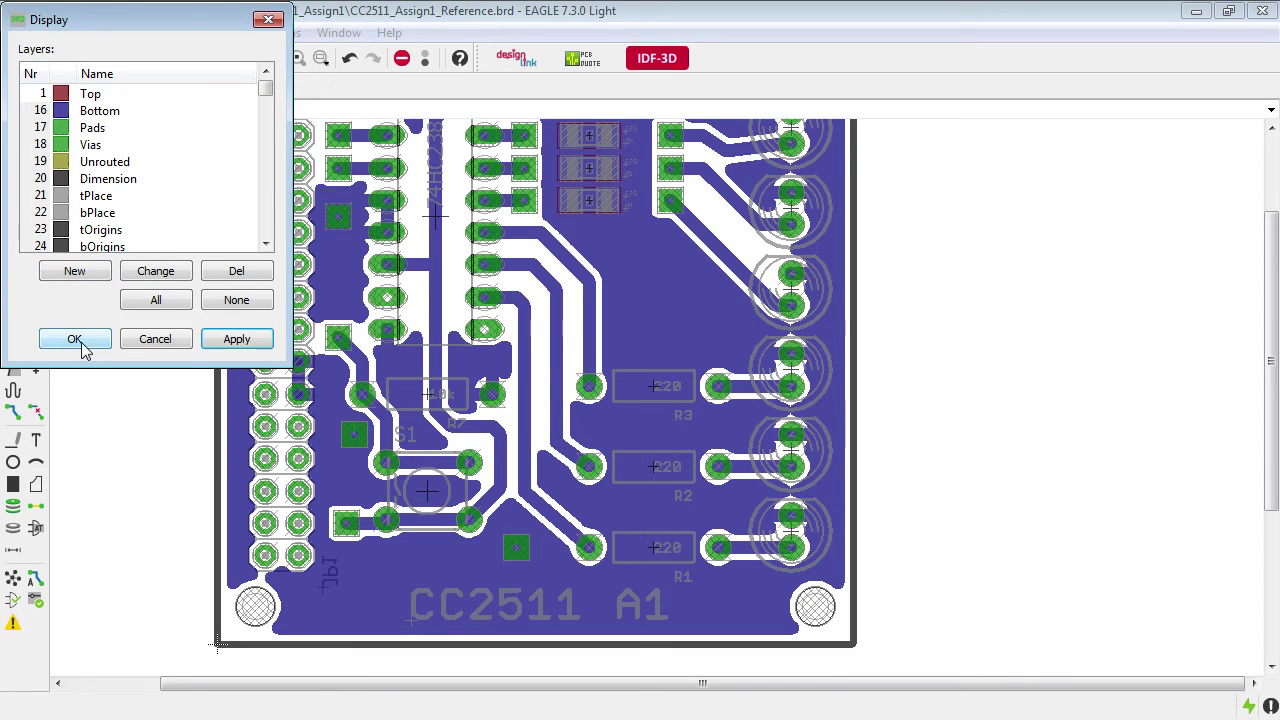
click(42, 95)
click(240, 343)
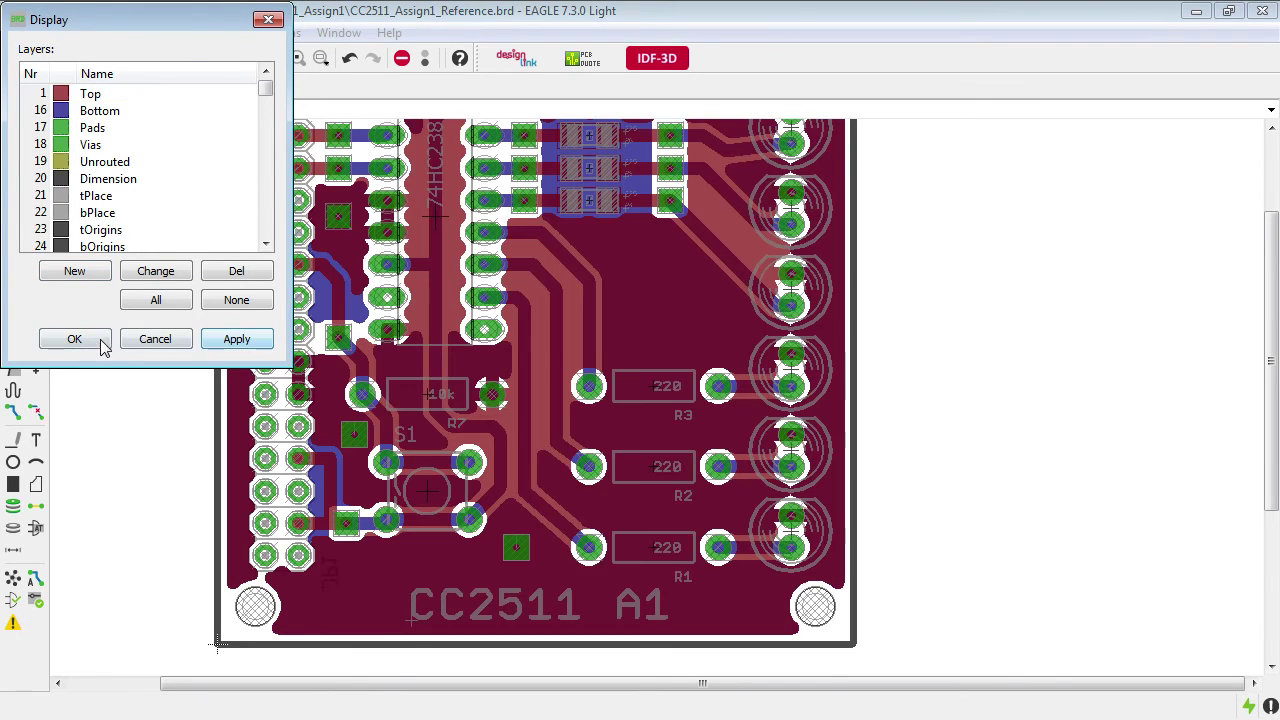
Place two vias above the left and right ends of R7
click(103, 345)
click(13, 505)
scroll(398, 375, up, 2)
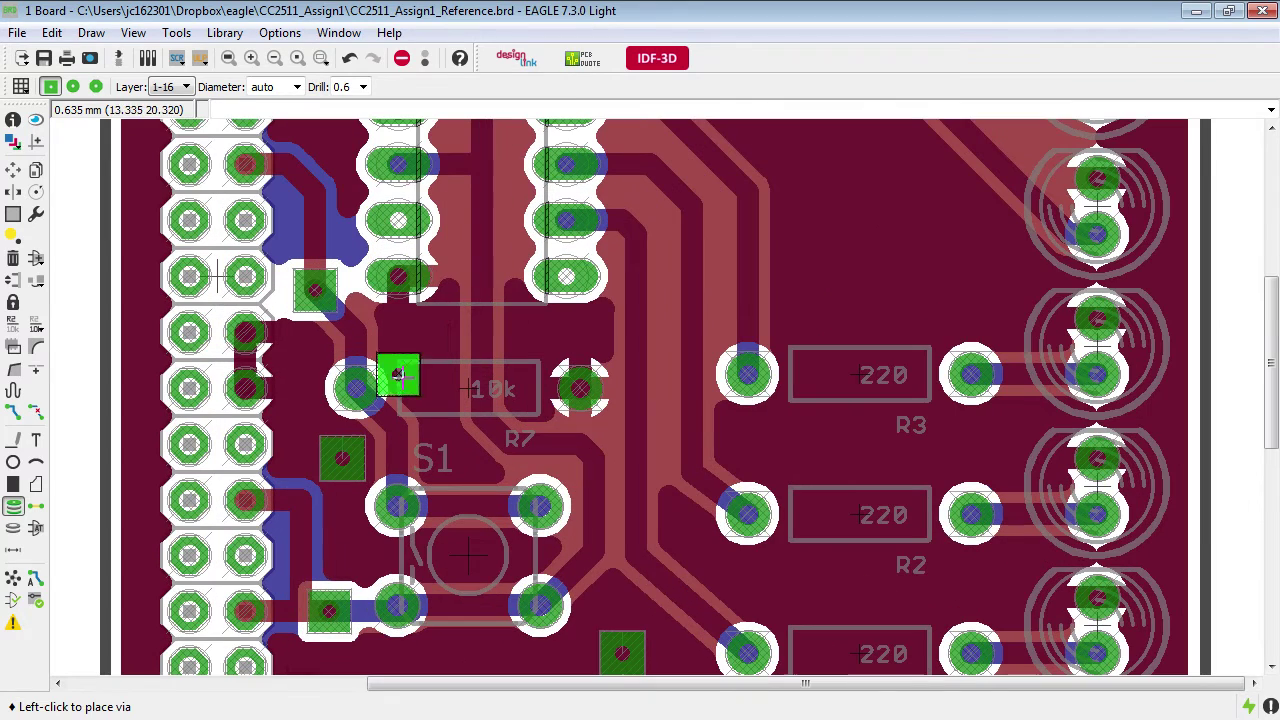
click(426, 333)
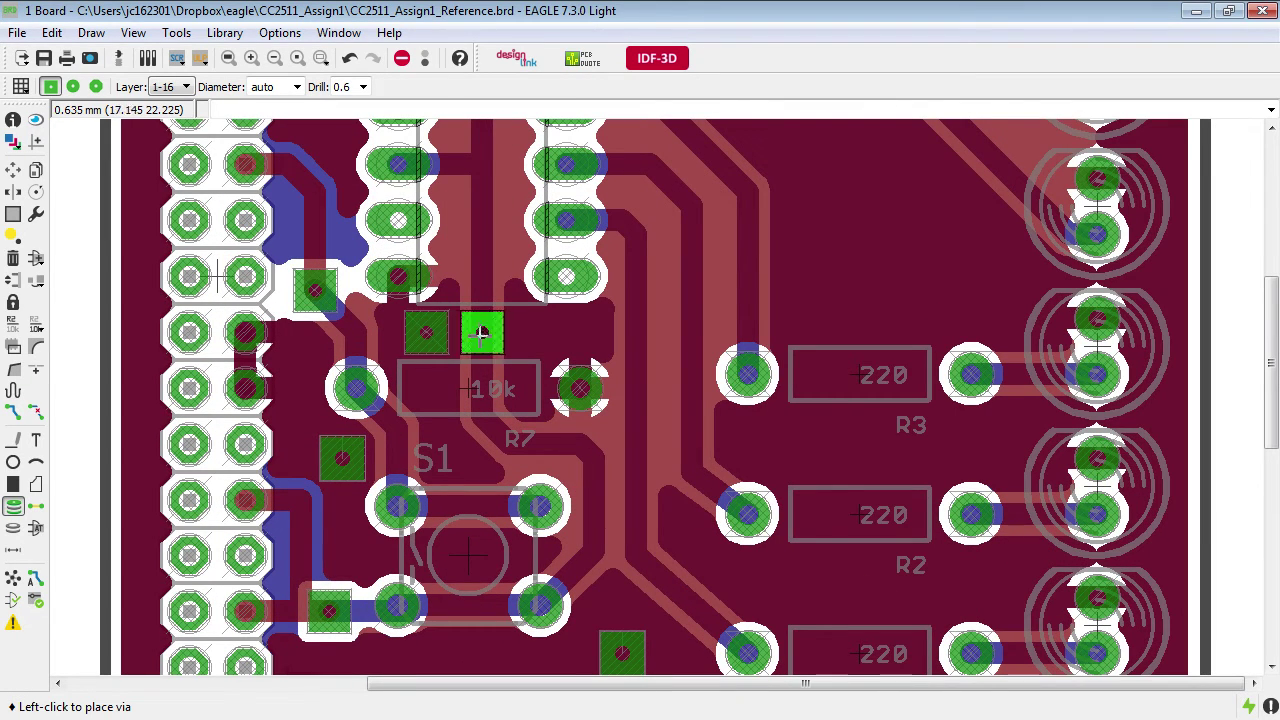
click(566, 333)
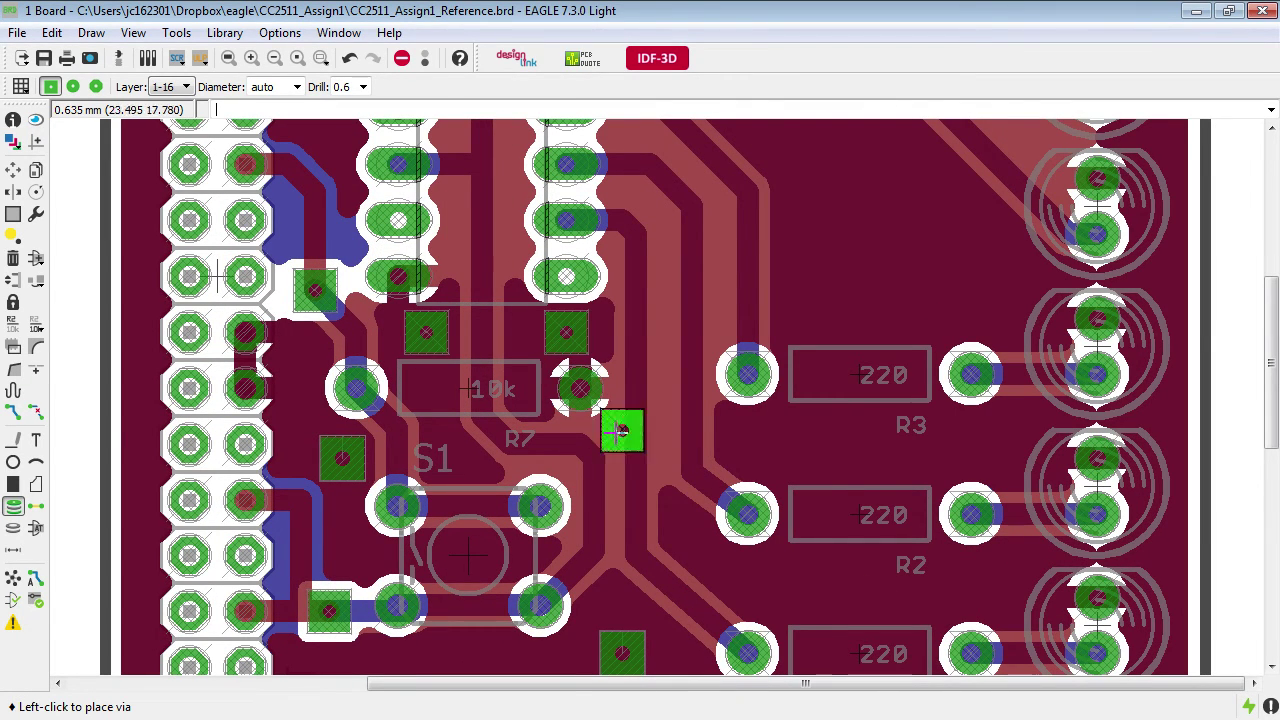
Check the first new via's name and put the second via on the GND net
click(13, 325)
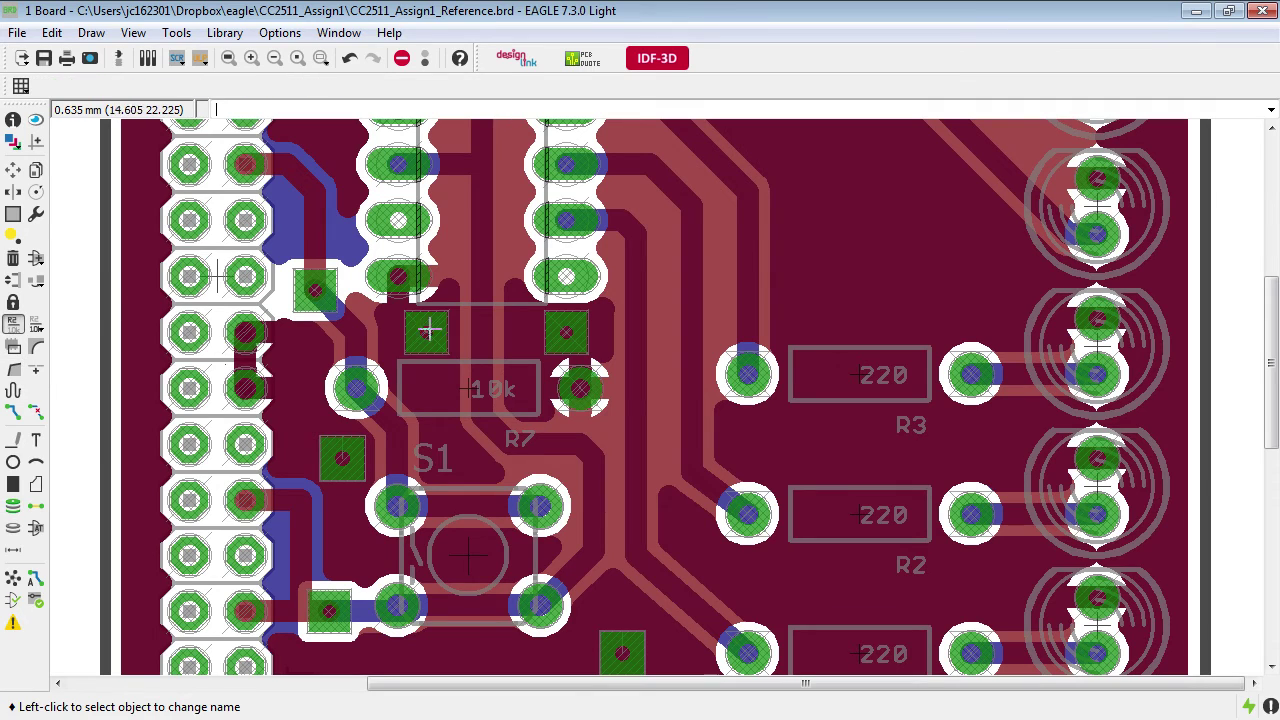
click(426, 333)
key(Return)
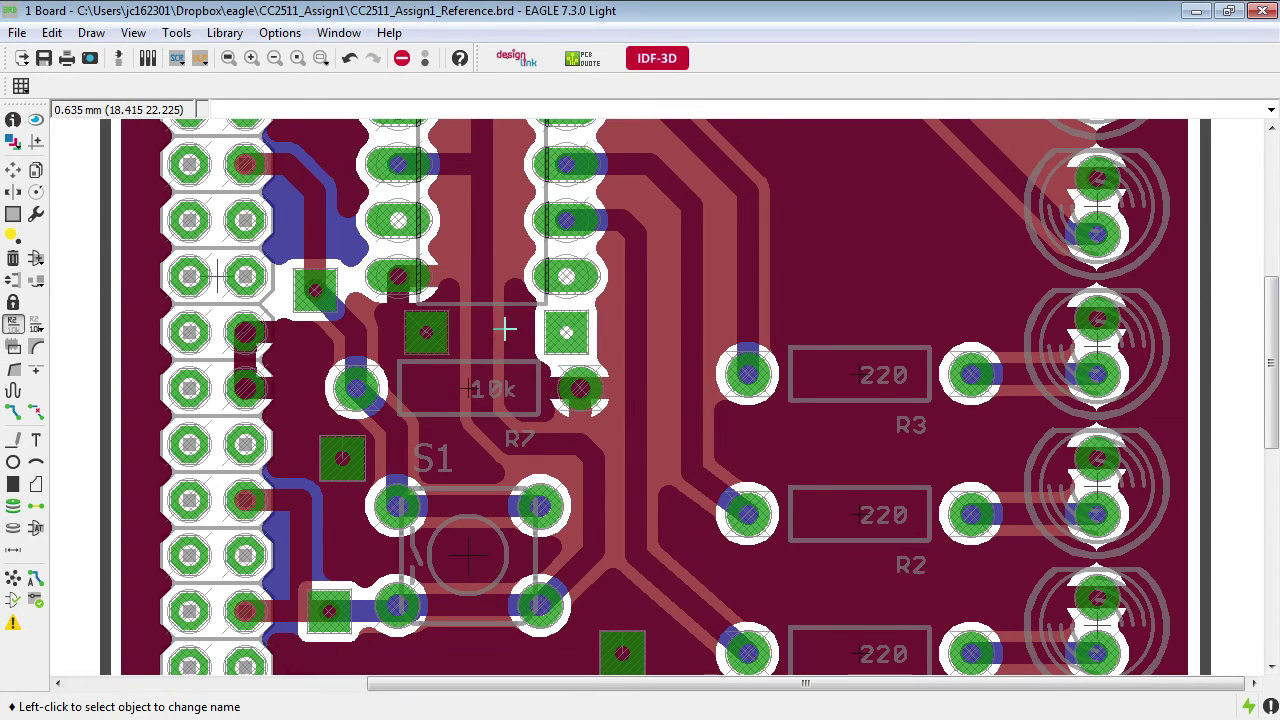
click(583, 340)
text(GND)
key(Return)
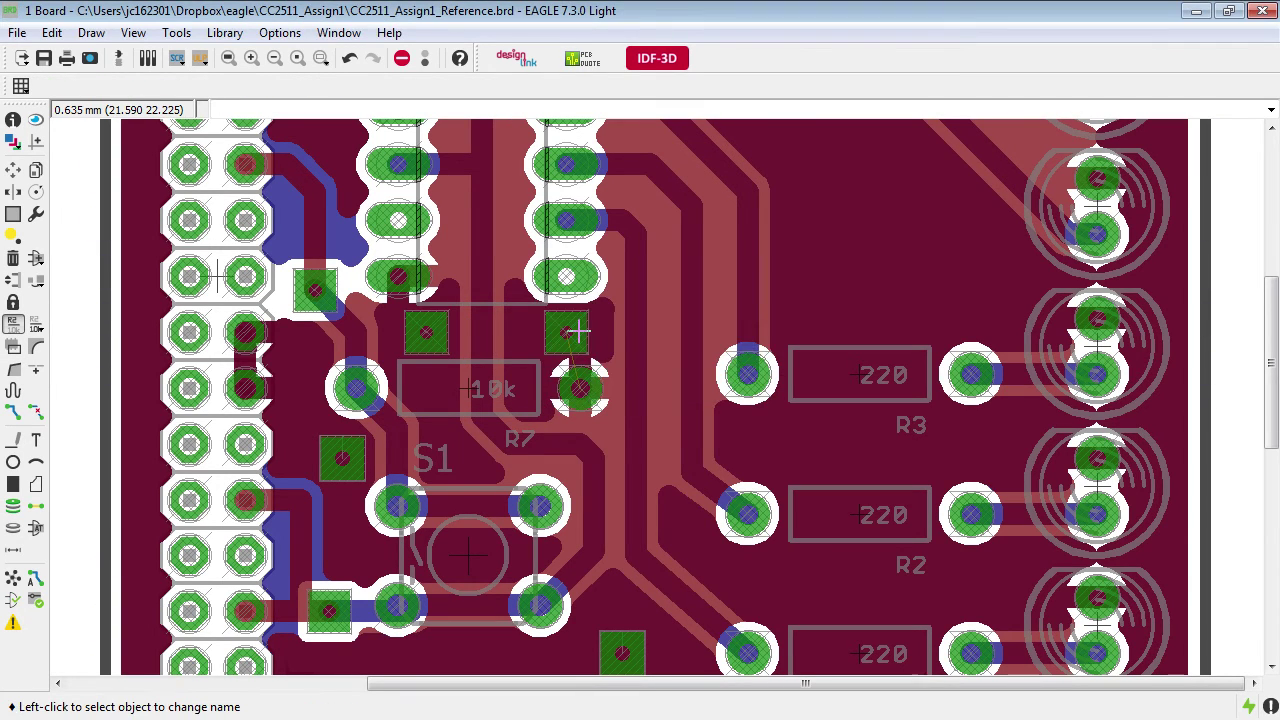
Recalculate the ratsnest to confirm the ground islands are now connected
click(12, 584)
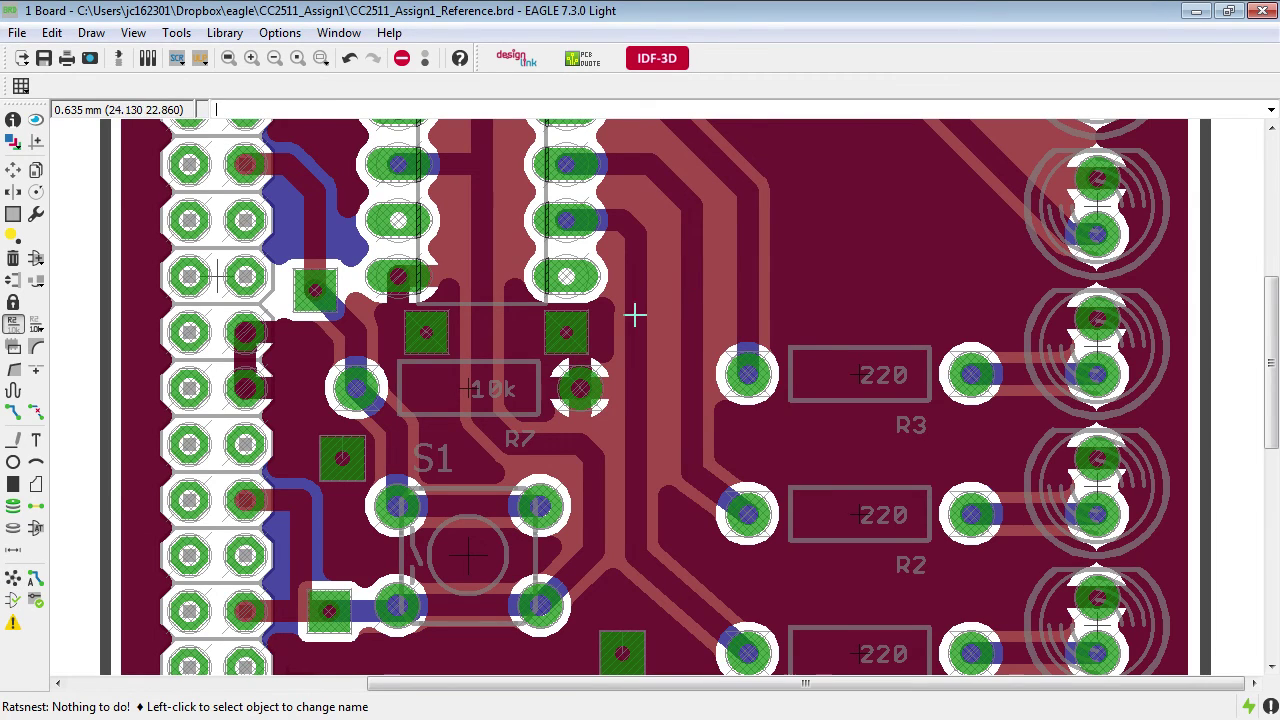
scroll(363, 606, down, 5)
middle_drag(661, 335, 561, 385)
scroll(415, 347, up, 2)
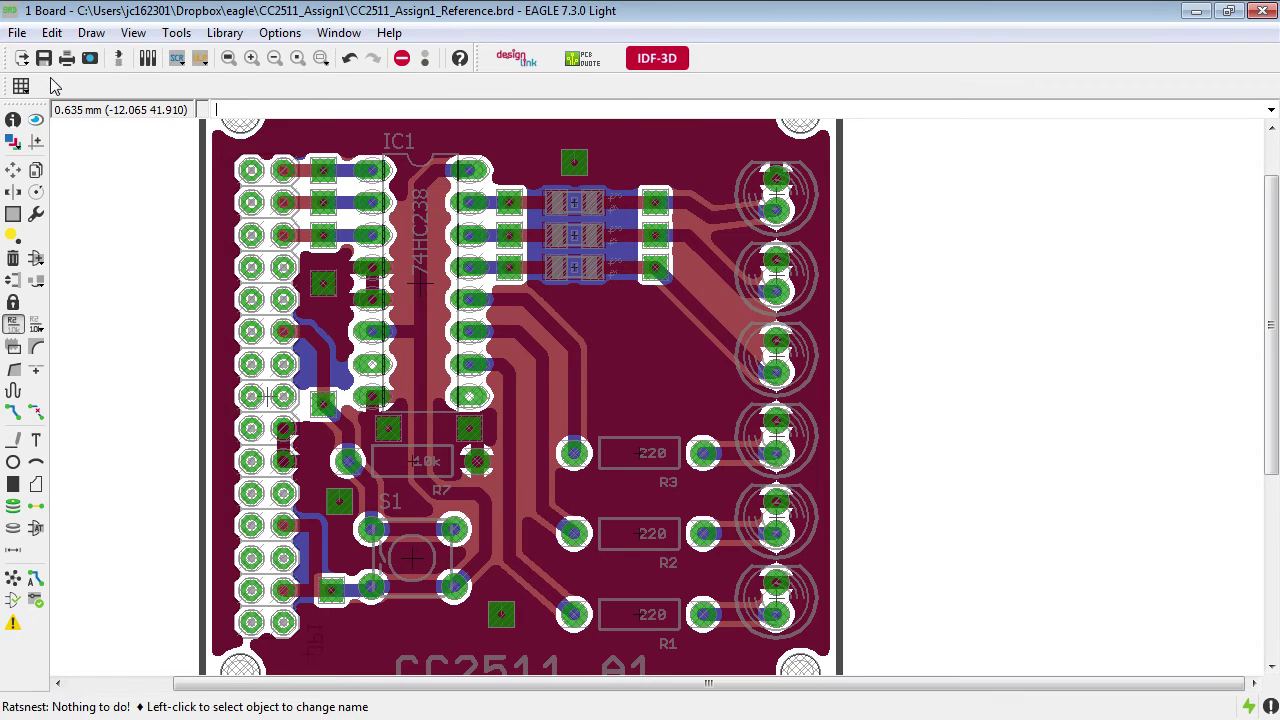
Hide layer 1 Top and look over the bottom-layer ground pour and traces
click(17, 145)
click(42, 94)
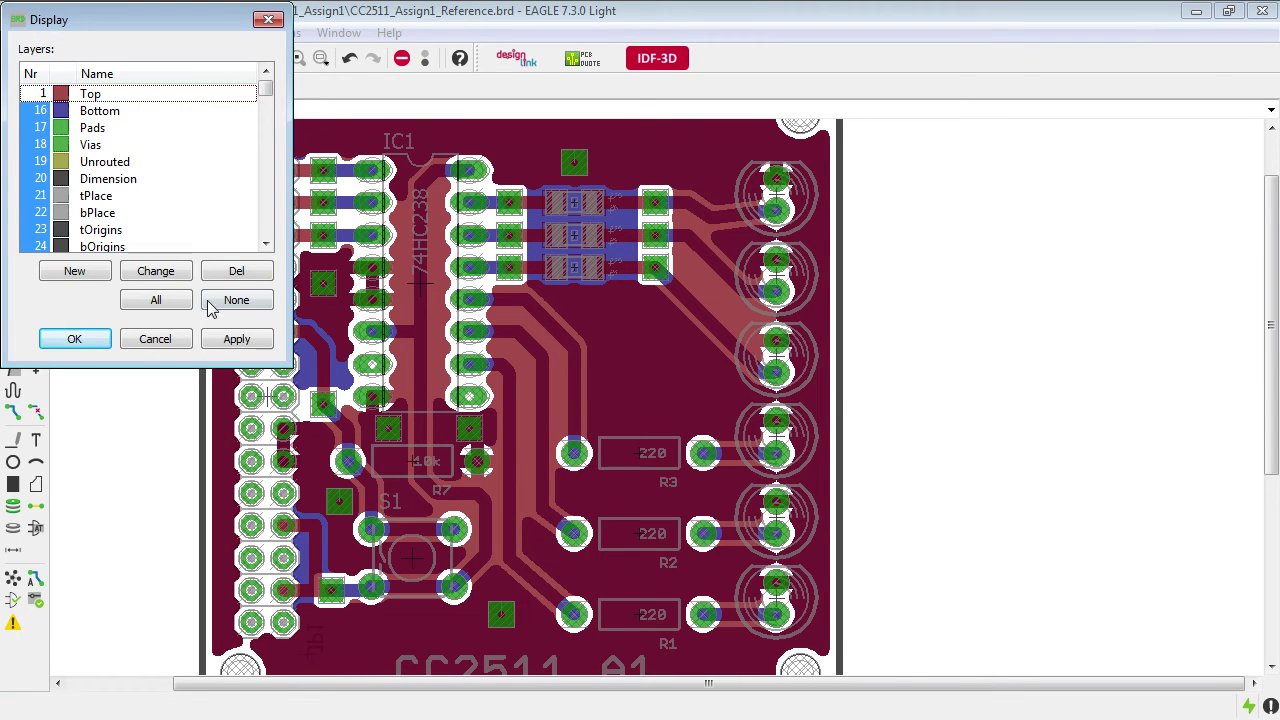
click(227, 340)
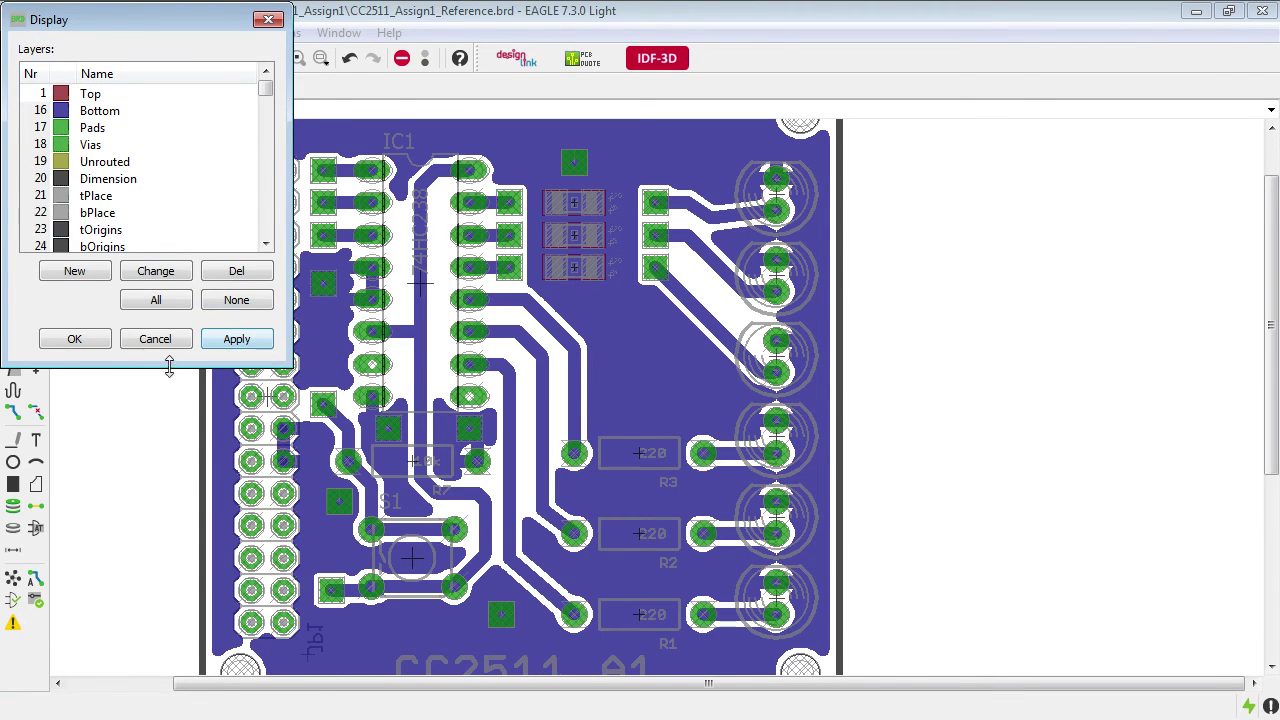
click(91, 342)
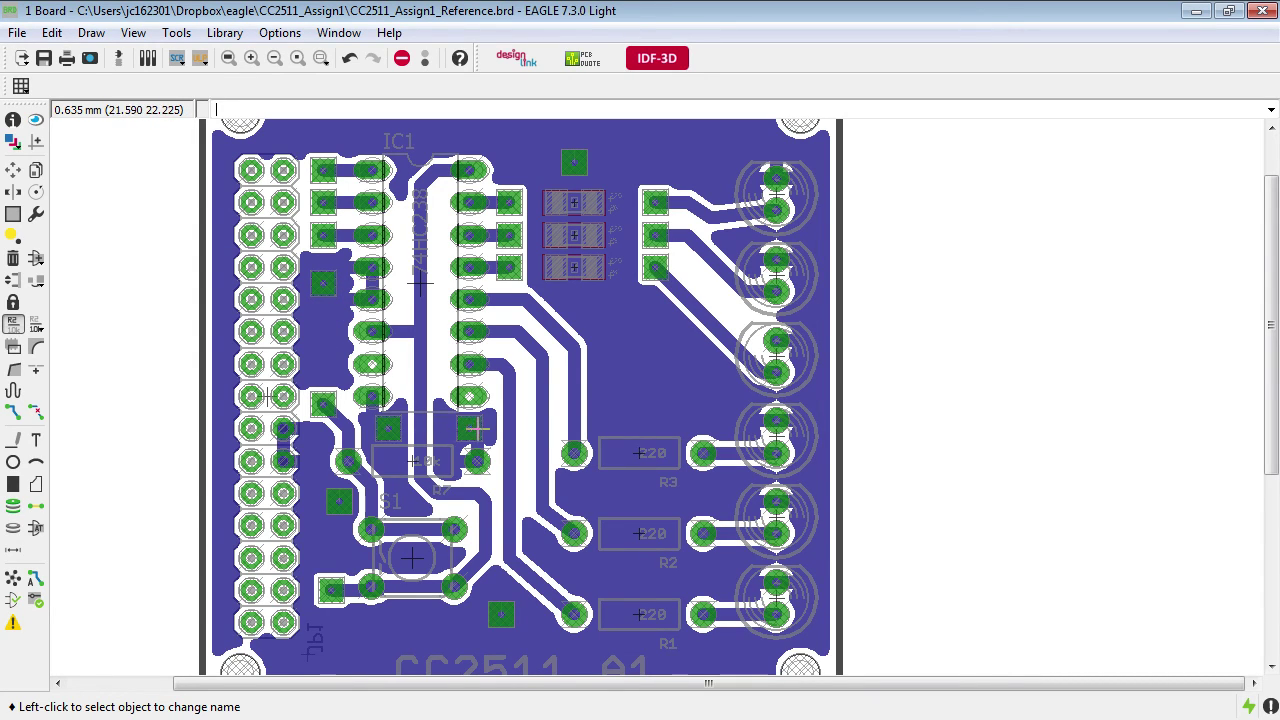
middle_drag(614, 377, 620, 280)
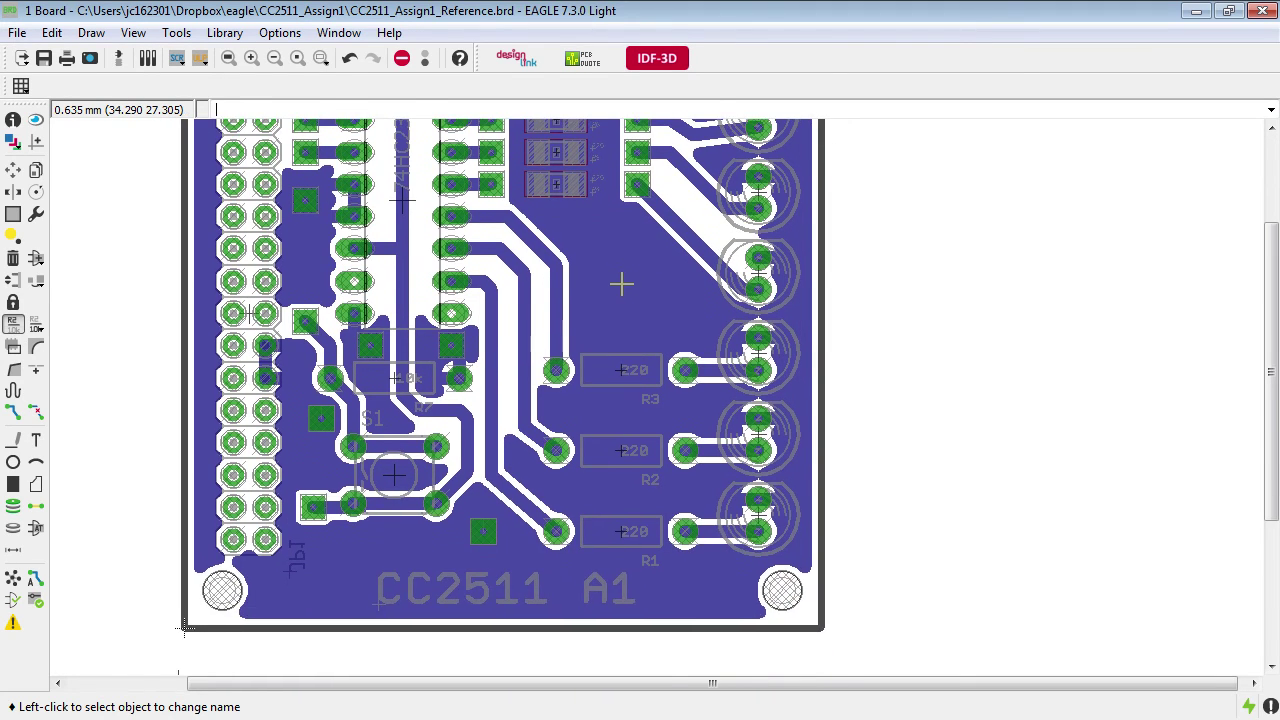
scroll(620, 280, down, 1)
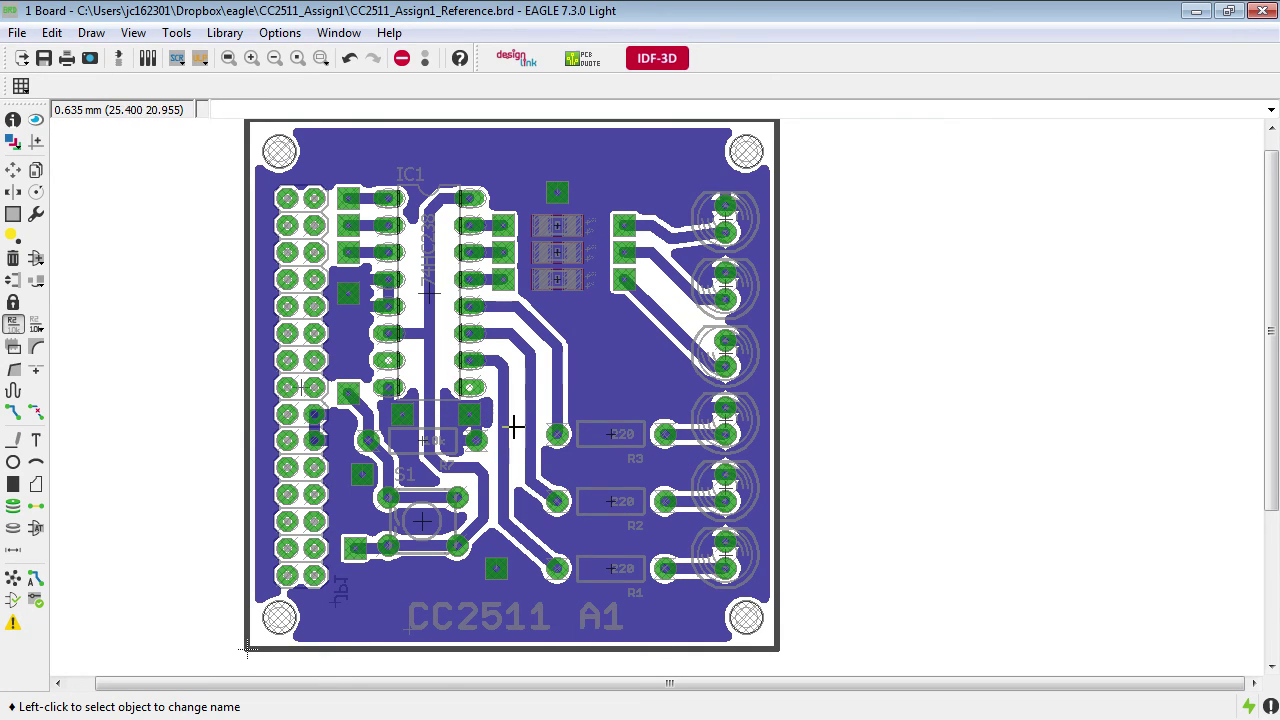
scroll(503, 433, up, 3)
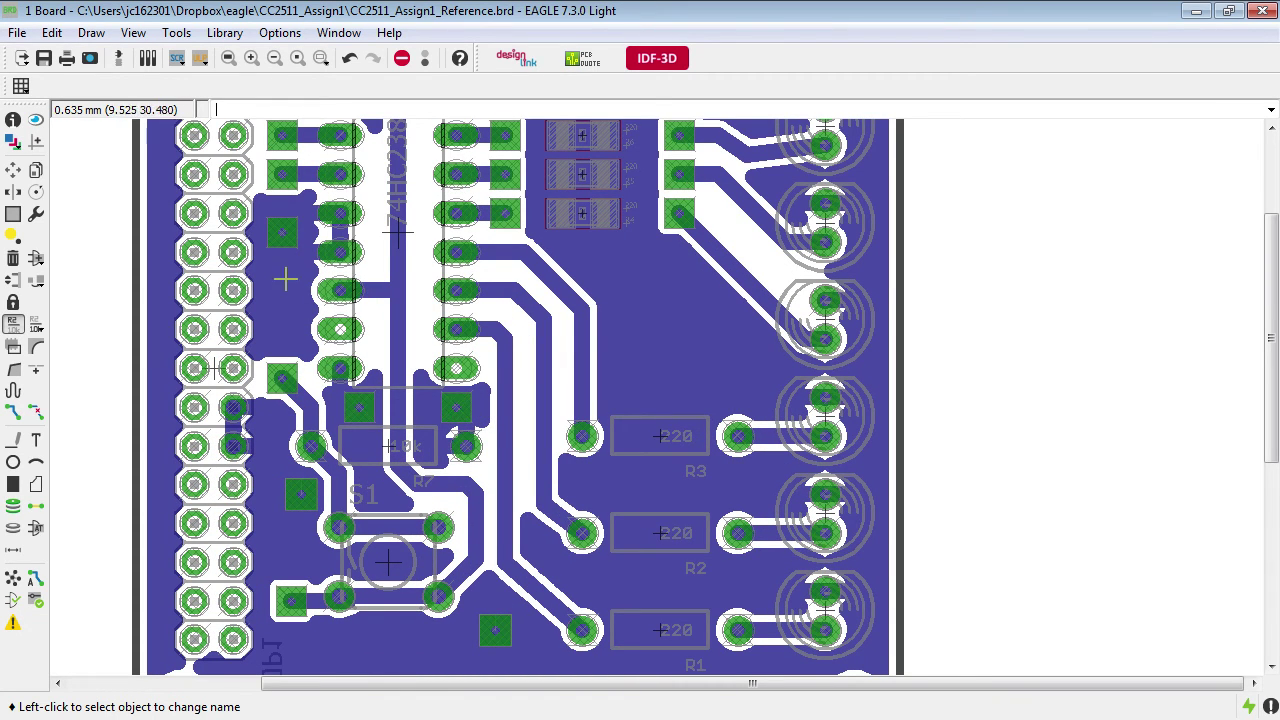
View the top pour with Bottom hidden, then re-enable Bottom so both copper layers show
click(13, 141)
click(238, 338)
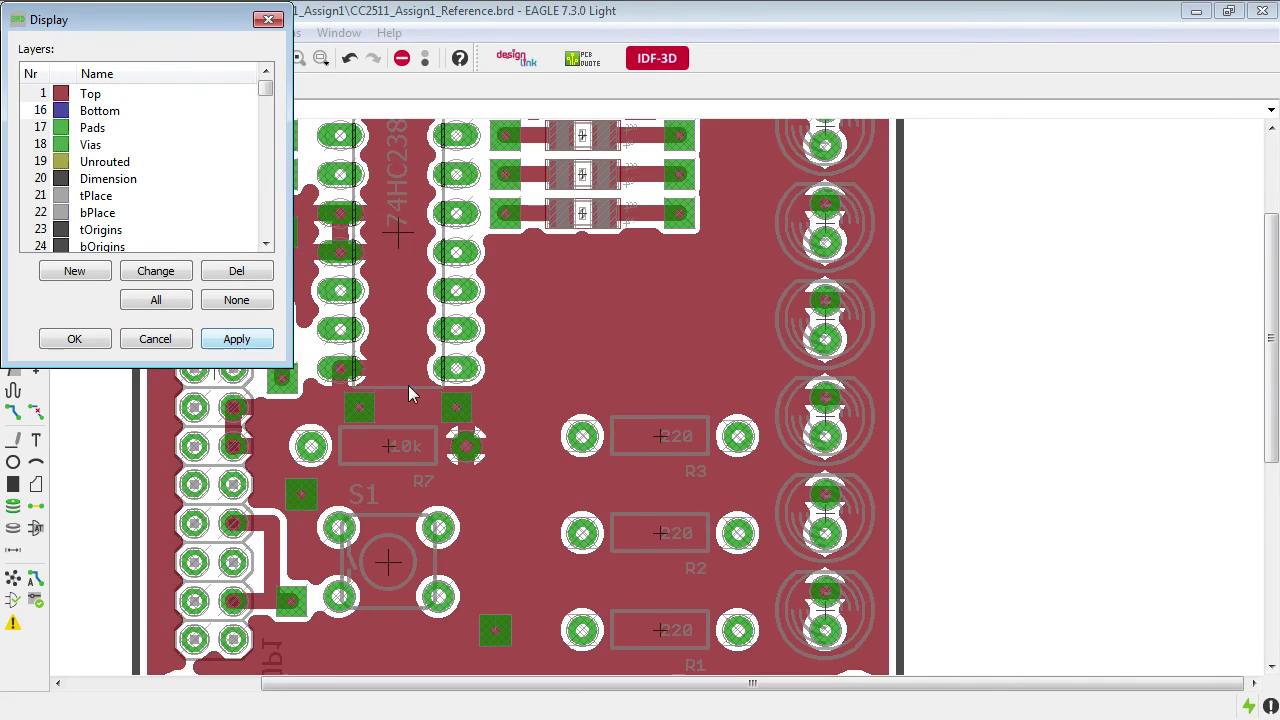
click(42, 112)
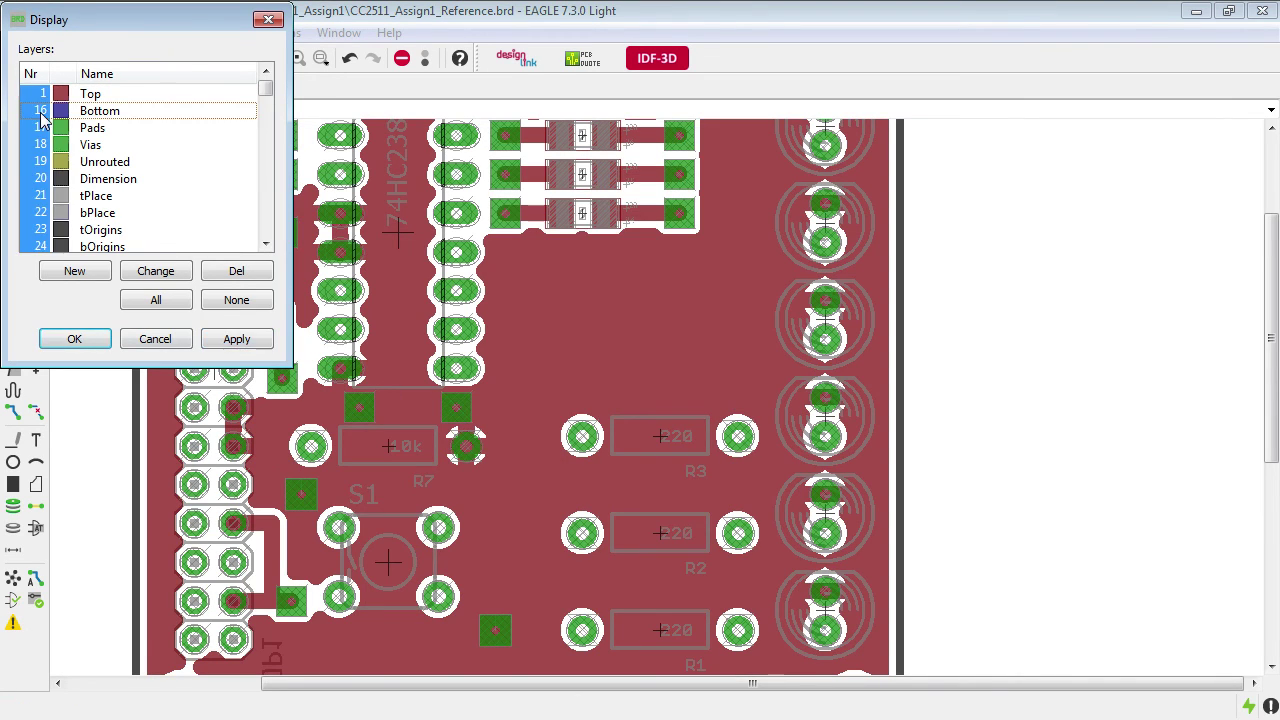
click(258, 340)
click(140, 342)
scroll(580, 330, down, 2)
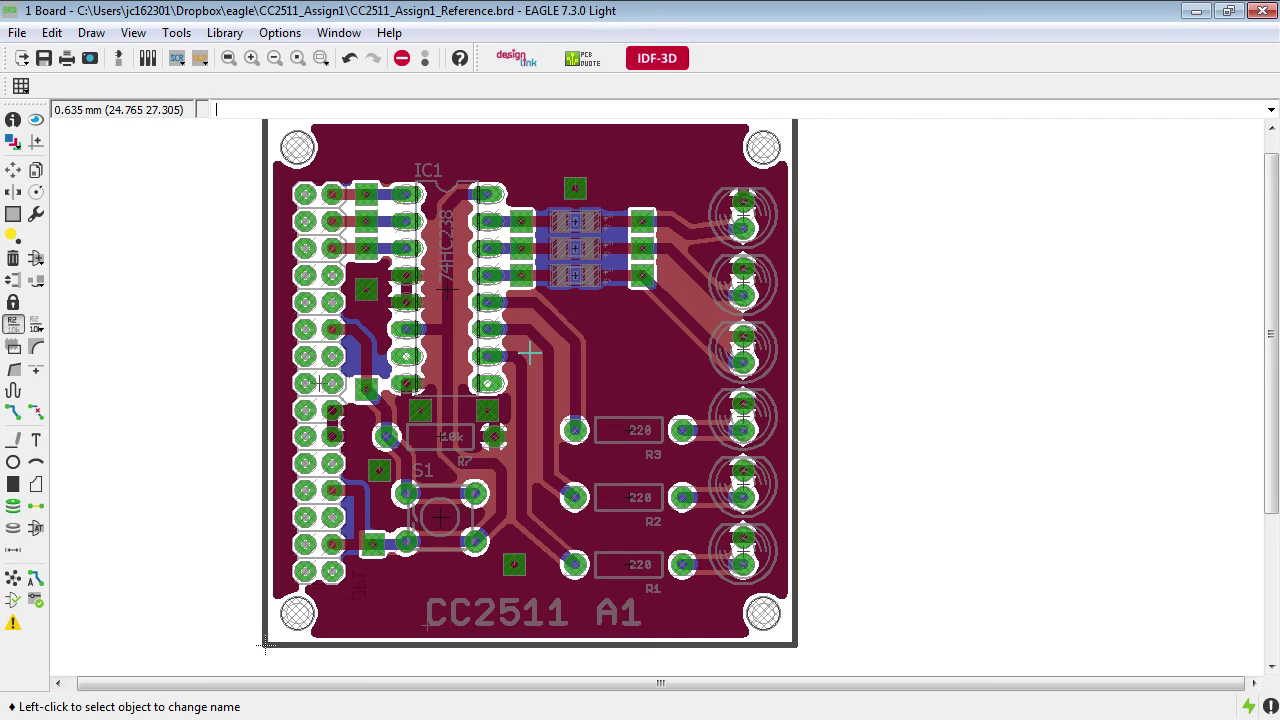
Run the DRC with current rules and select Stop Mask errors from the list
click(177, 33)
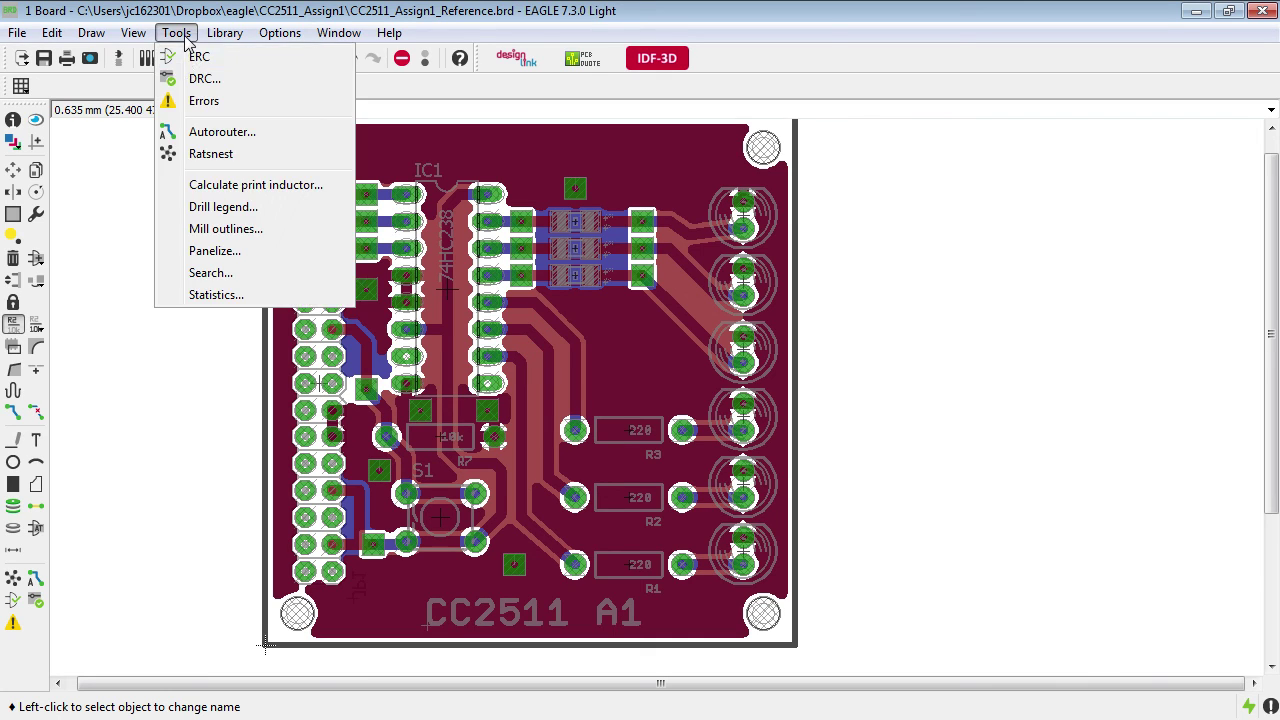
click(192, 82)
click(521, 453)
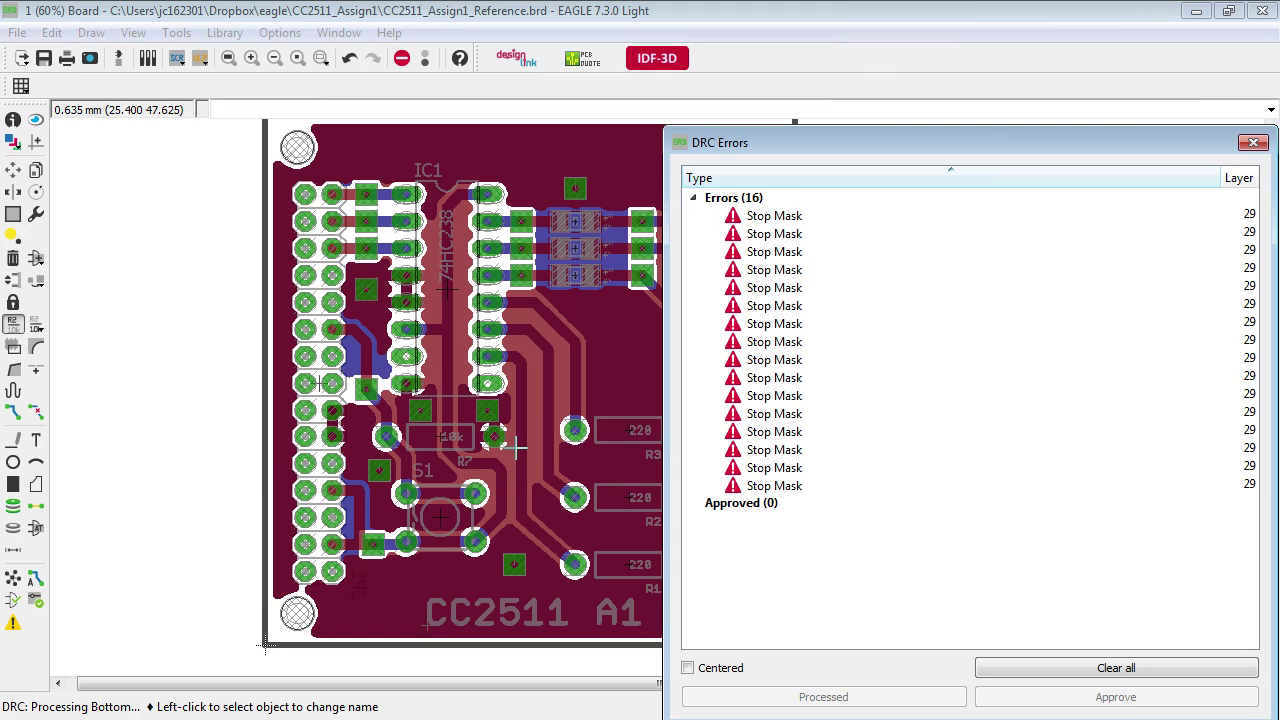
click(864, 450)
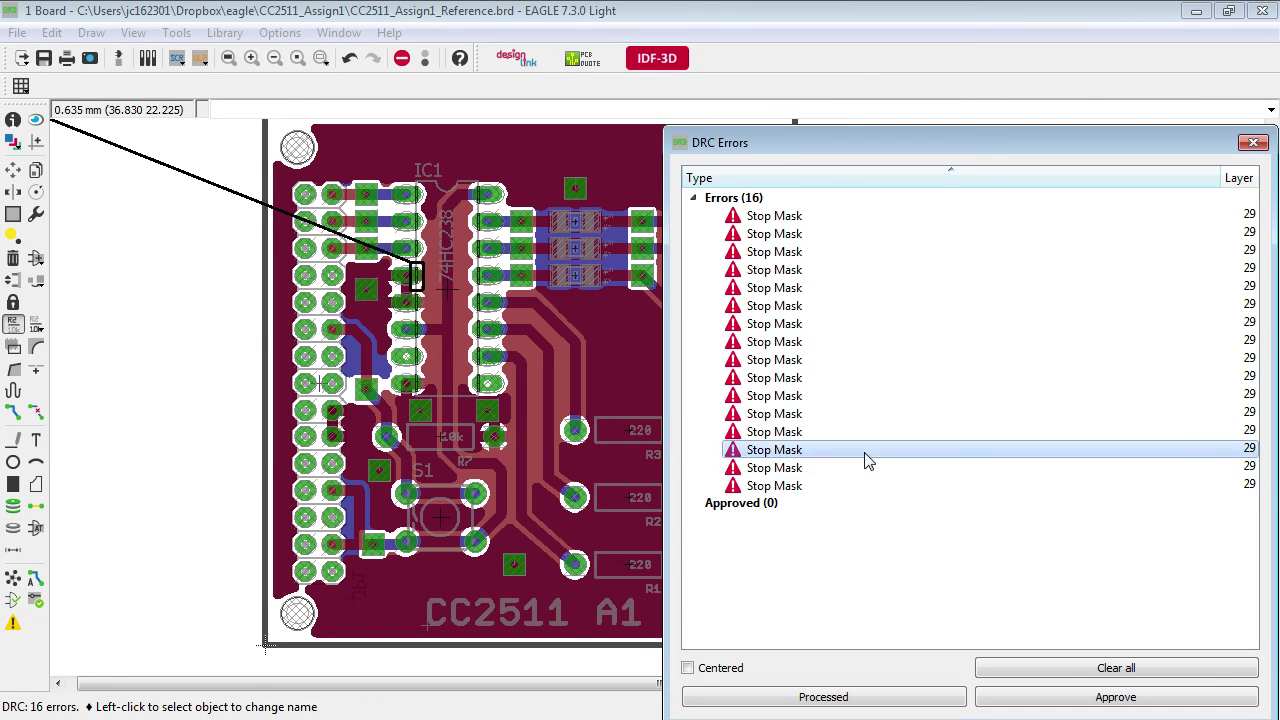